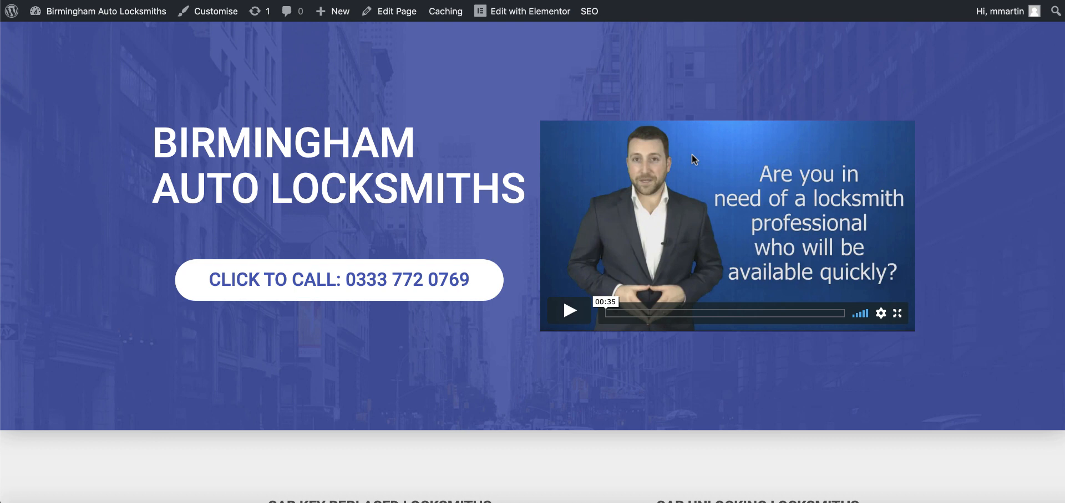
# - Open the Magic Page plugin settings in the Birmingham Auto Locksmiths site's admin area
pyautogui.moveTo(50, 16)
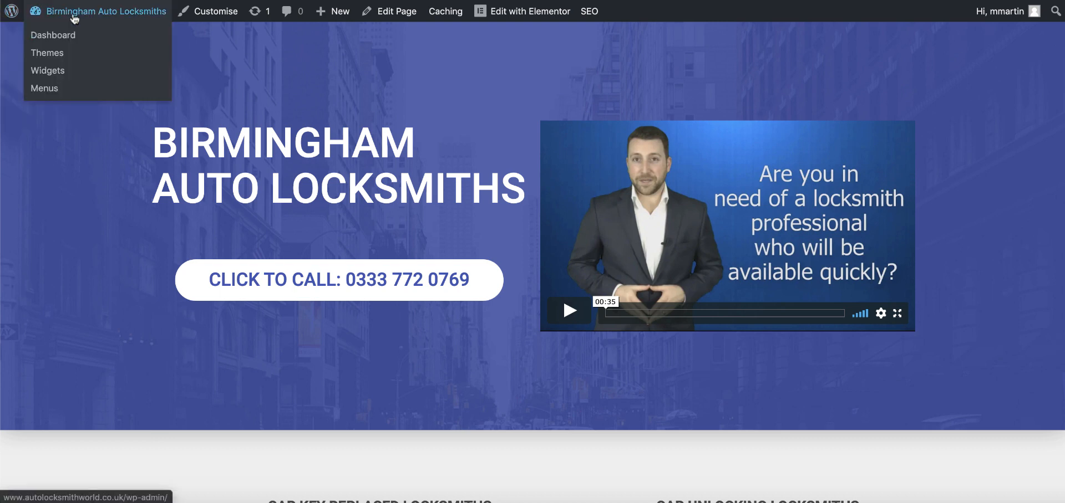
pyautogui.click(59, 38)
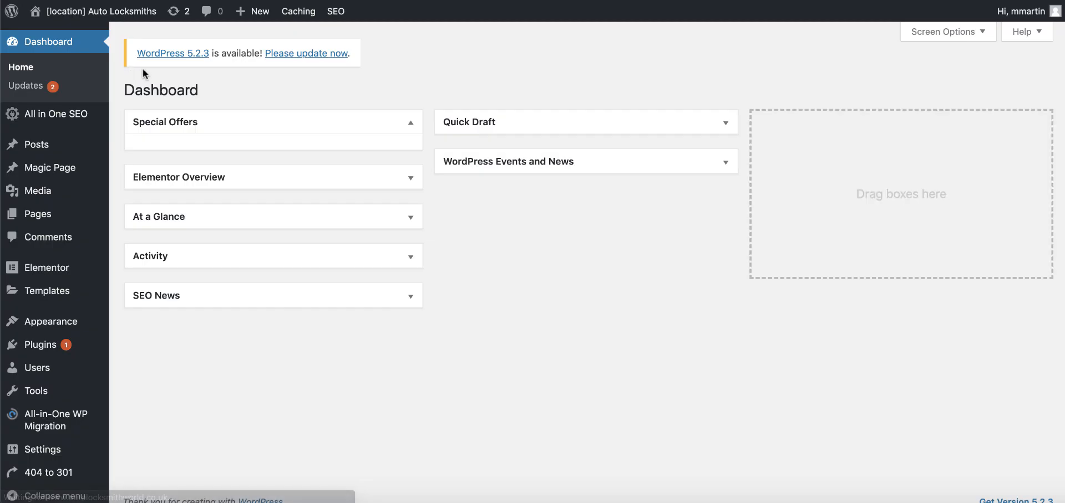
pyautogui.moveTo(75, 190)
pyautogui.moveTo(66, 169)
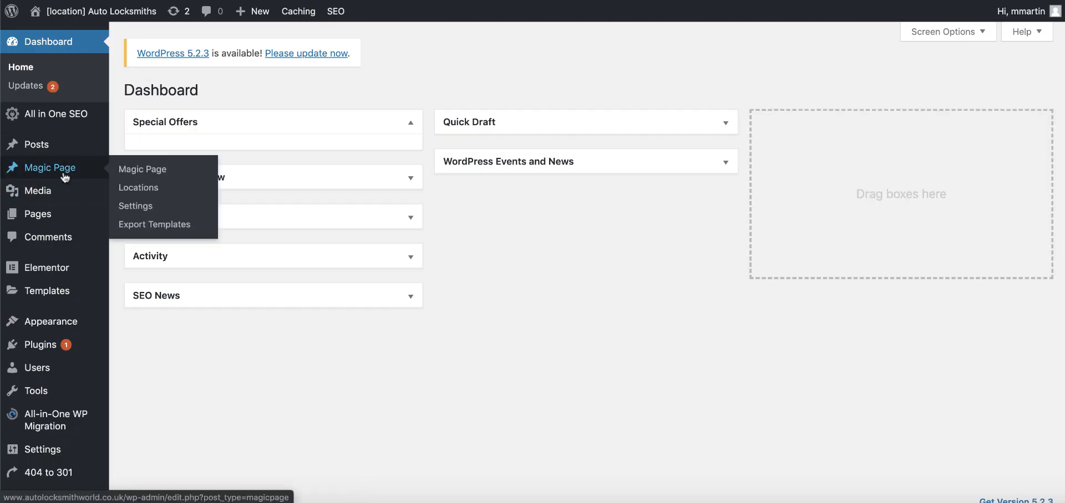
pyautogui.click(129, 210)
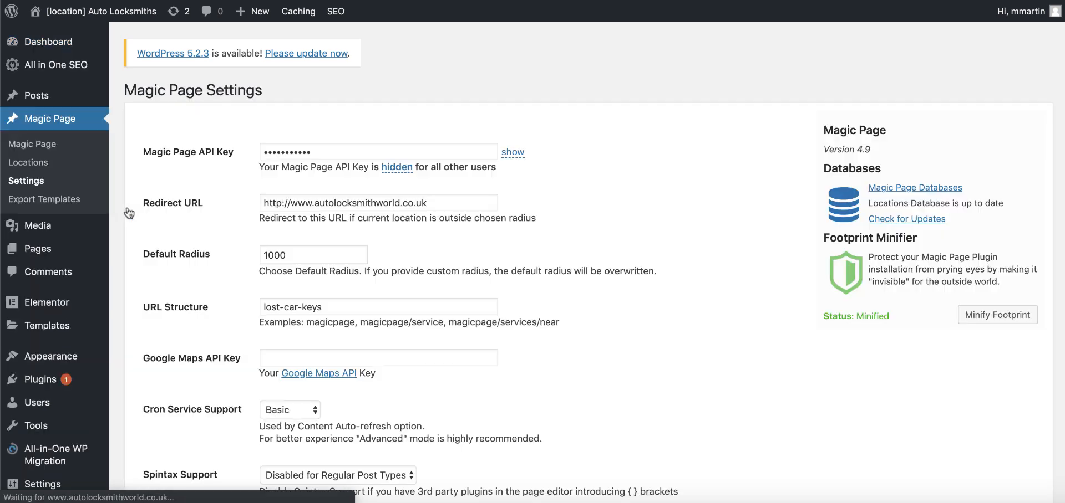
# - Open the Magic Page databases and examine which United Kingdom regions are installed
pyautogui.click(889, 188)
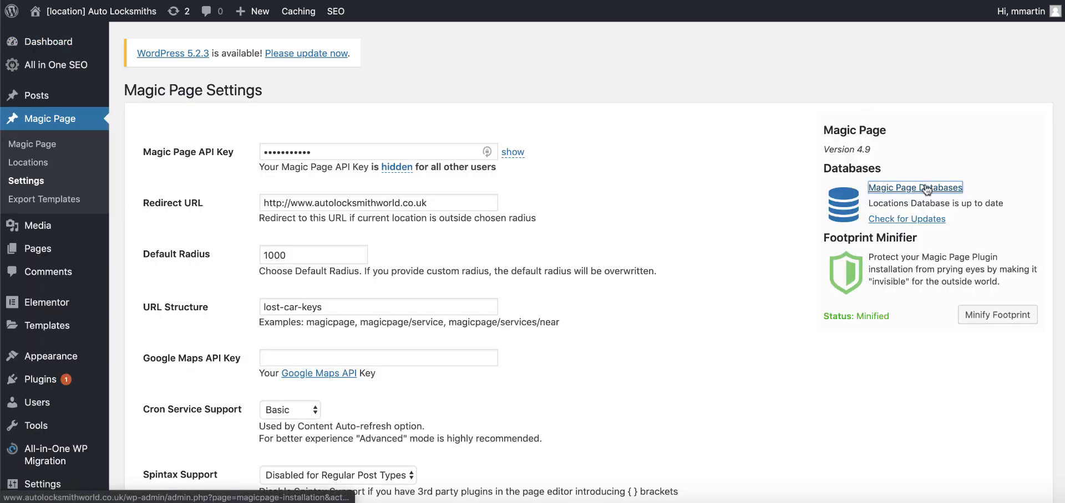
pyautogui.scroll(-20, 900, 265)
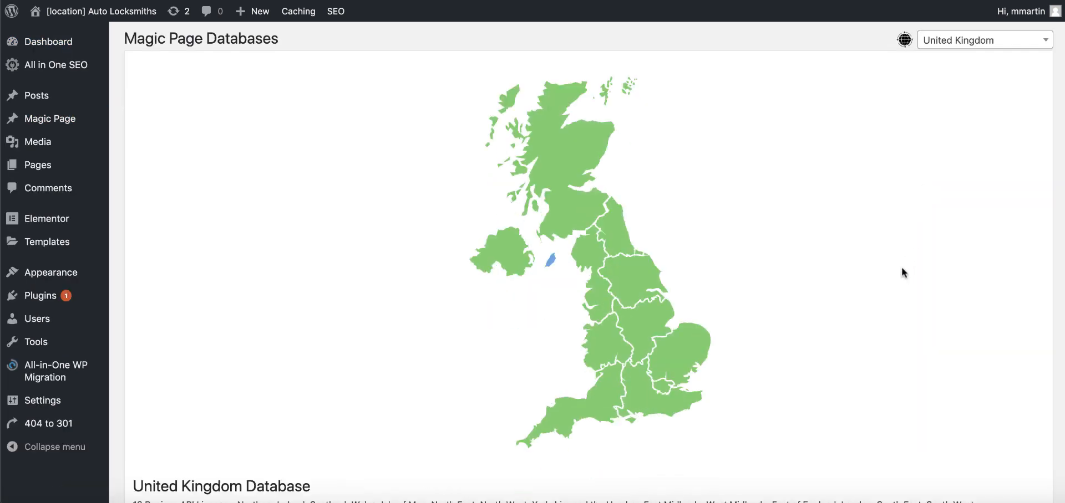
pyautogui.scroll(-1, 900, 265)
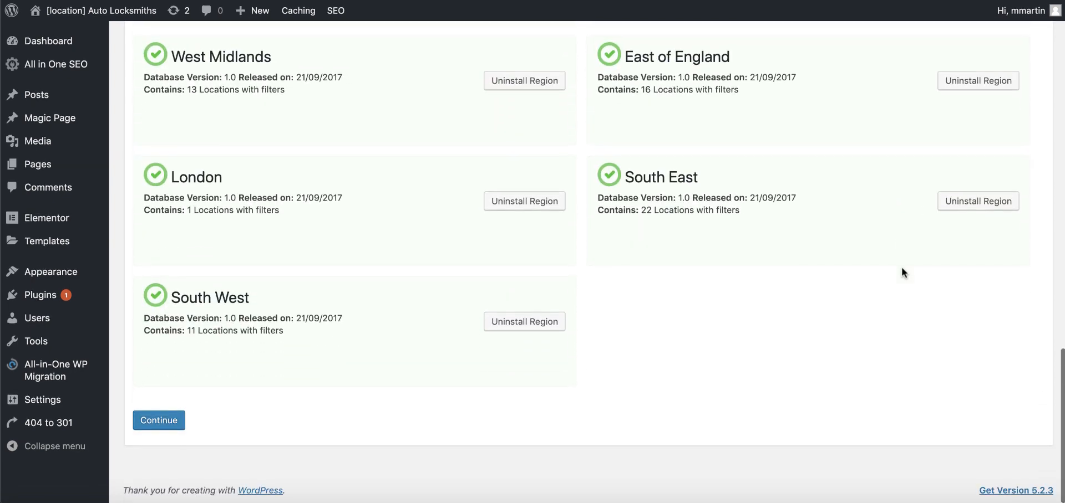
pyautogui.scroll(7, 390, 220)
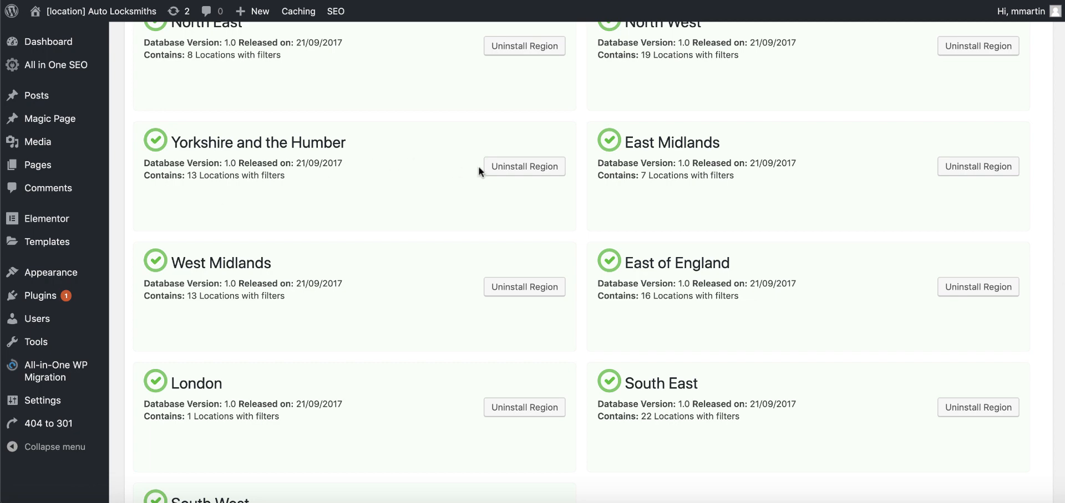
pyautogui.scroll(20, 301, 180)
pyautogui.scroll(8, 300, 184)
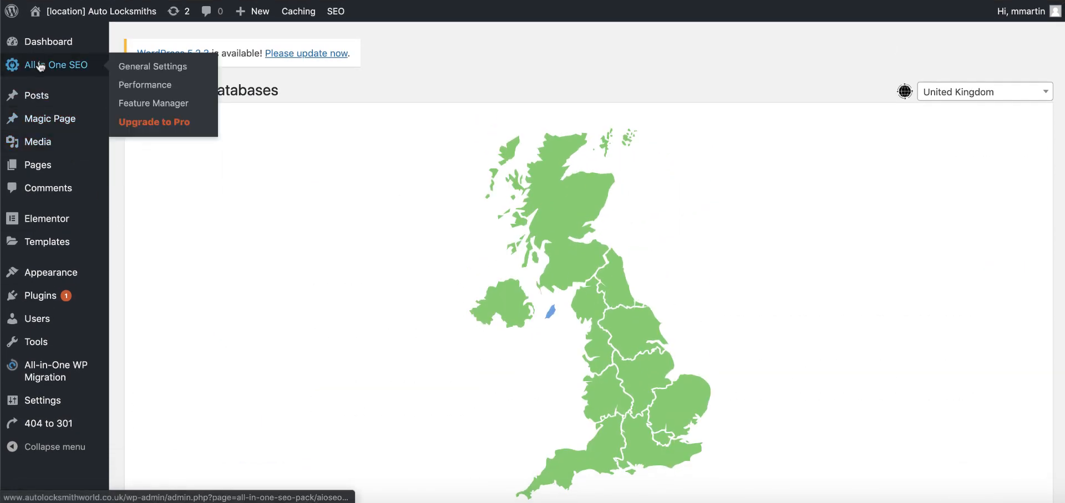
# - Open the Car Locksmith Birmingham magic page for editing
pyautogui.moveTo(71, 117)
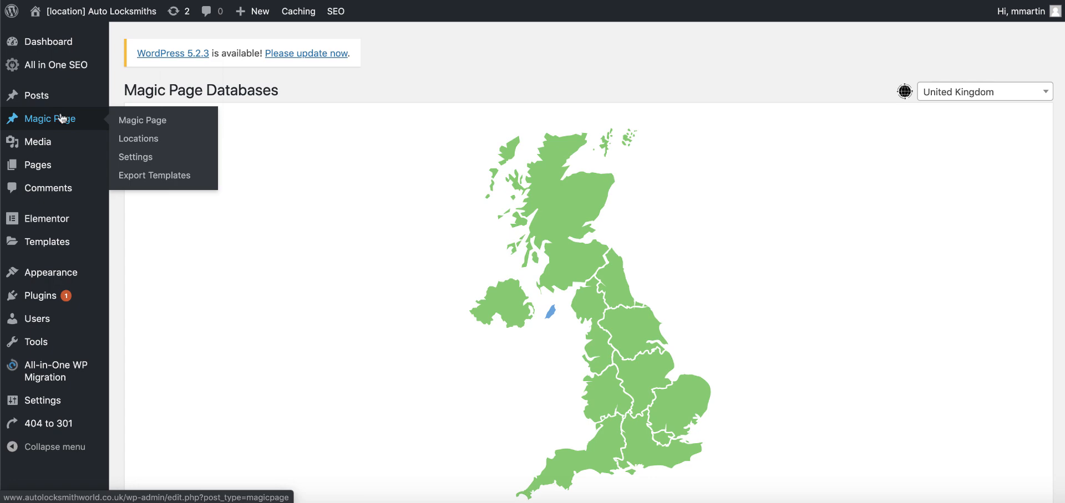
pyautogui.click(142, 121)
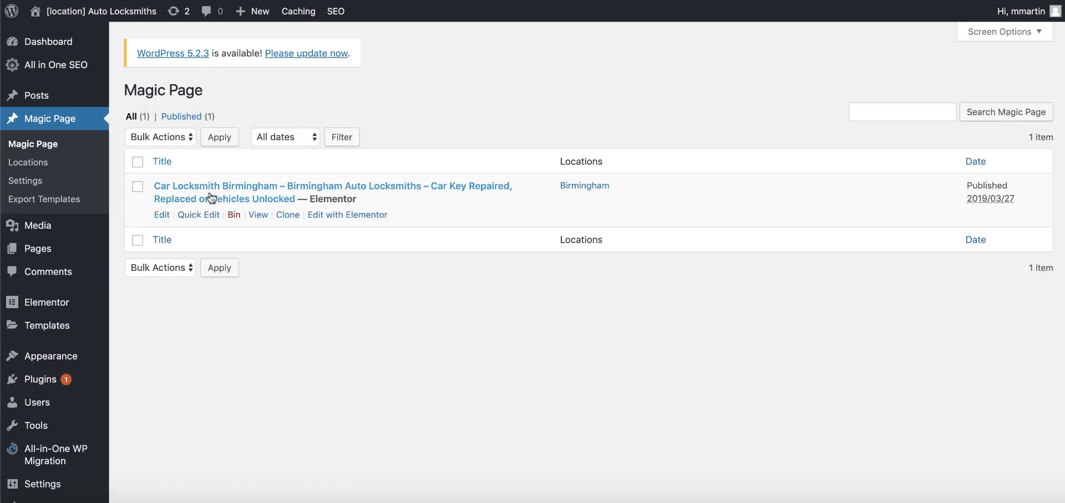
pyautogui.click(163, 217)
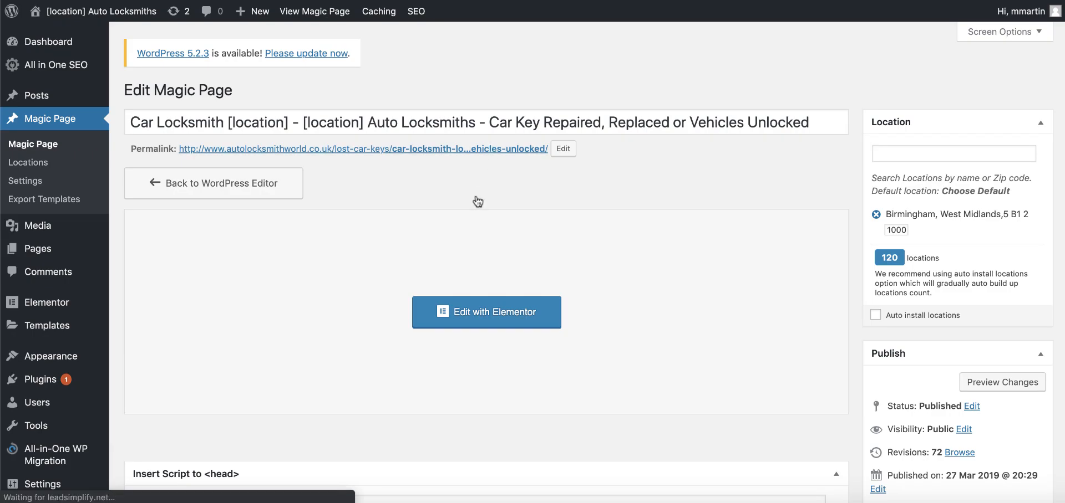
# - Delete the existing Salford location set from the page's Magic Page Location Sets and confirm the deletion
pyautogui.scroll(-5, 638, 278)
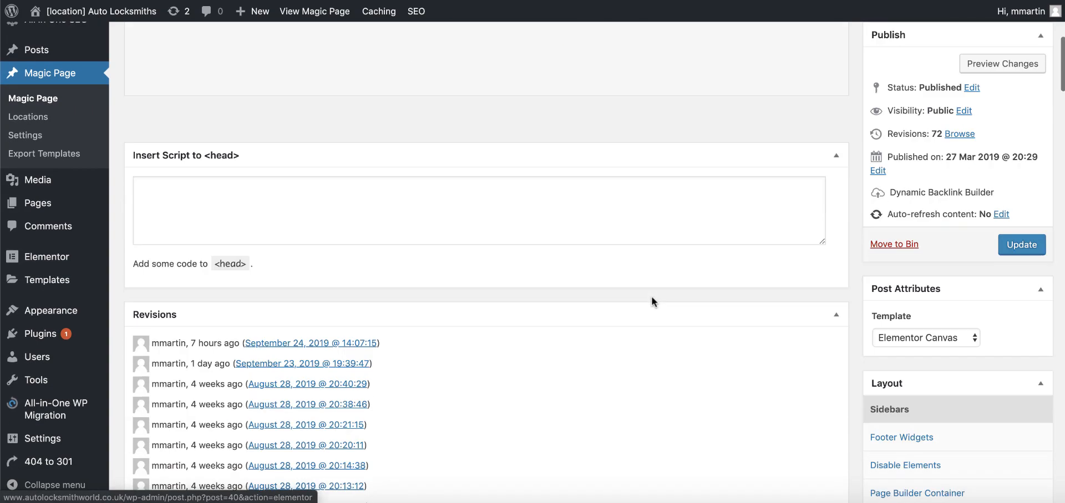
pyautogui.scroll(-20, 652, 301)
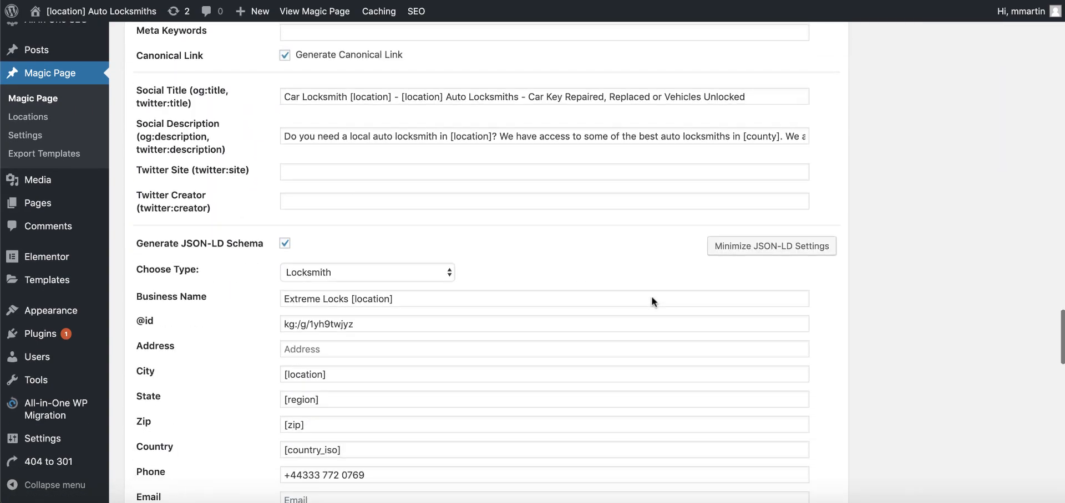
pyautogui.scroll(-20, 652, 301)
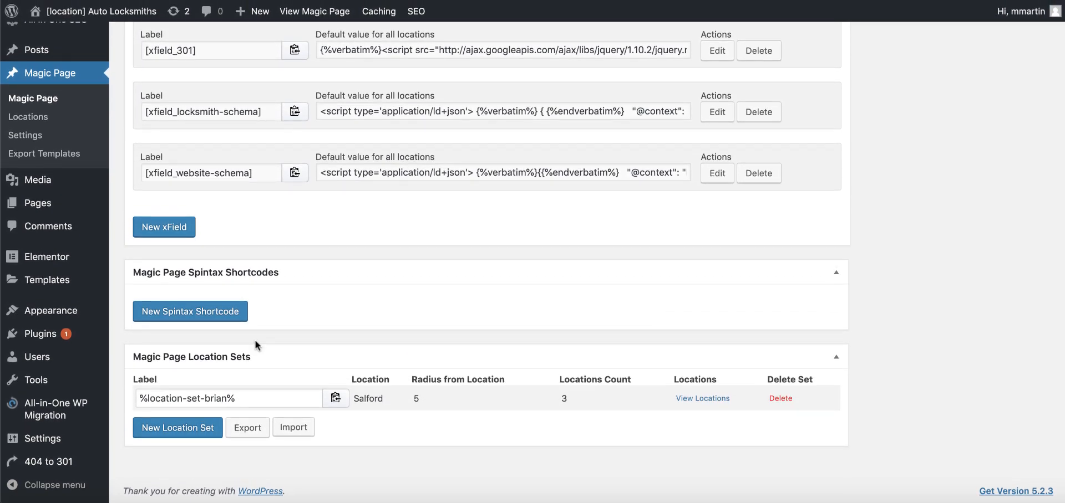
pyautogui.click(785, 400)
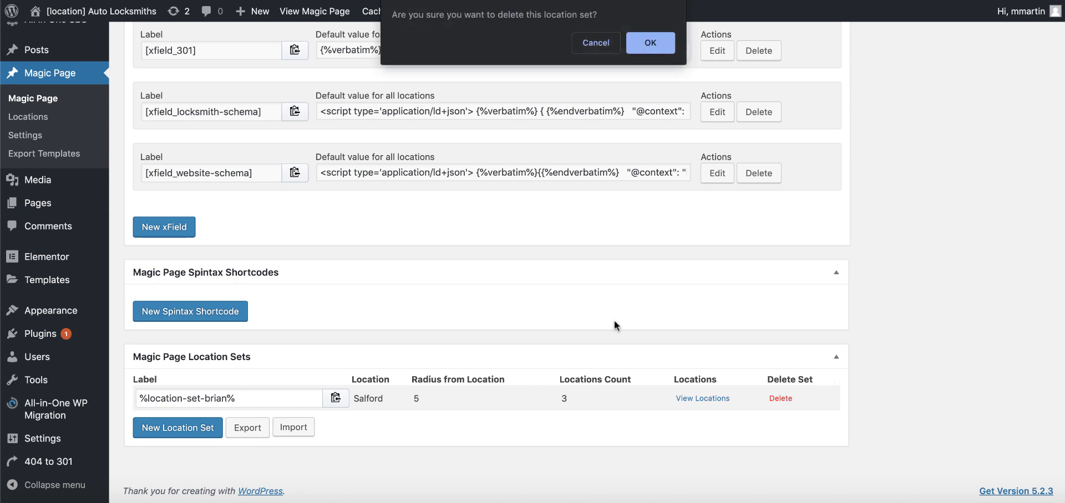
pyautogui.click(651, 45)
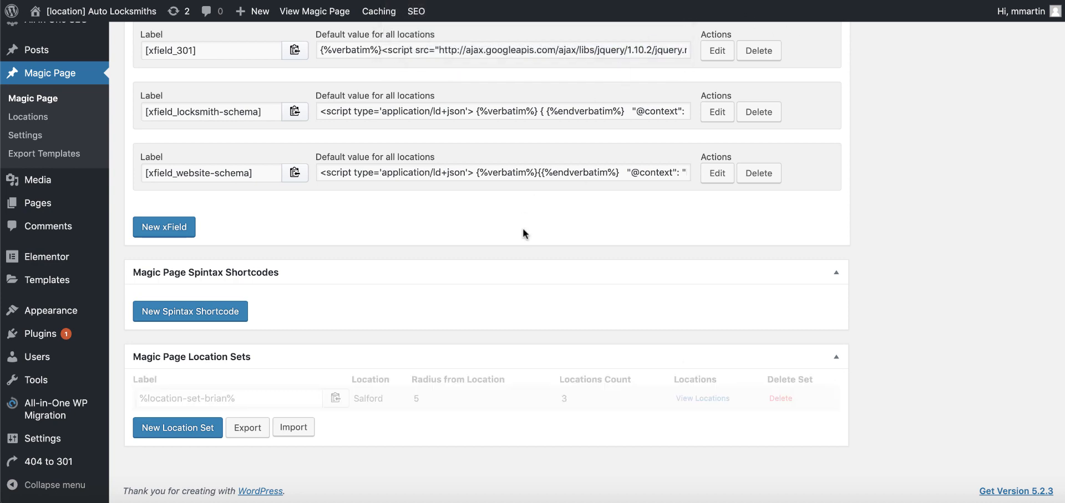
pyautogui.scroll(2, 512, 270)
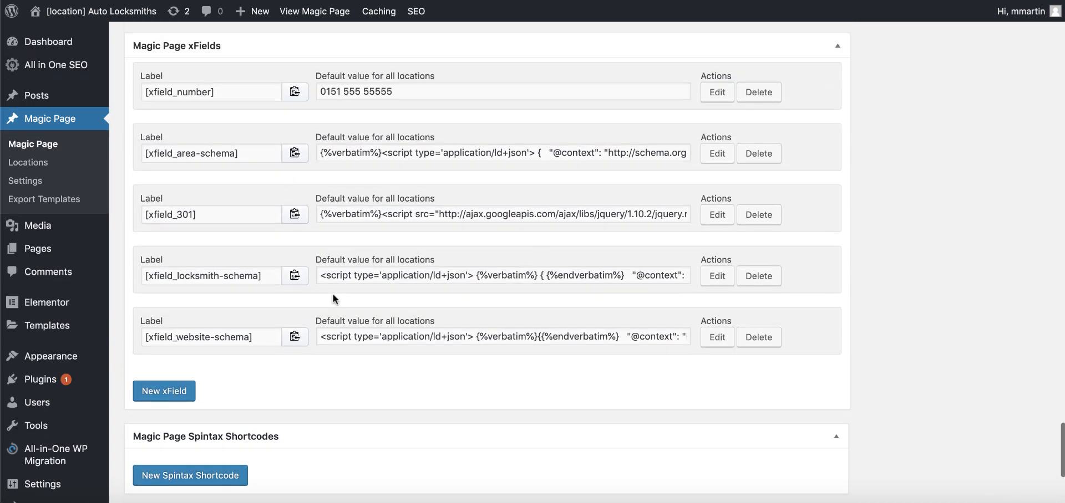
pyautogui.scroll(-1, 424, 238)
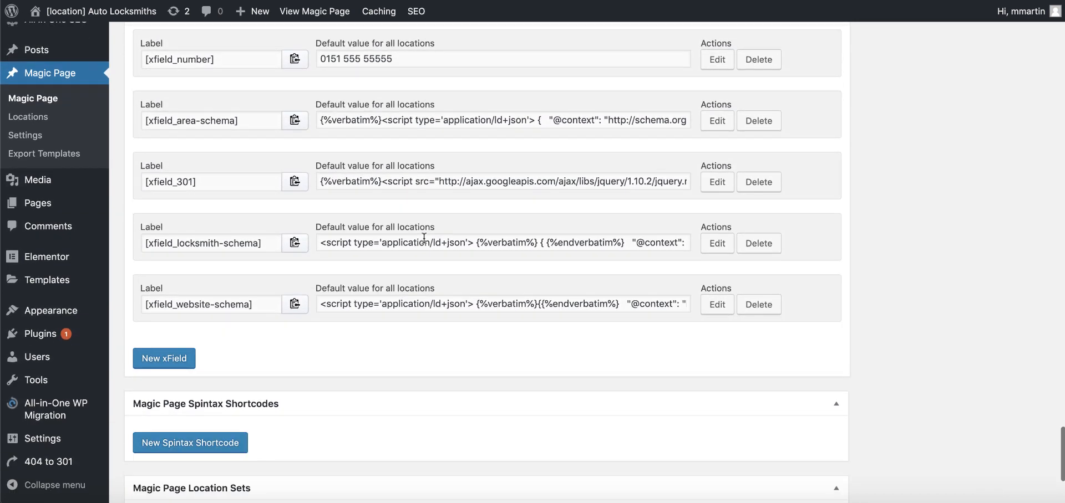
pyautogui.scroll(5, 424, 237)
pyautogui.scroll(8, 423, 238)
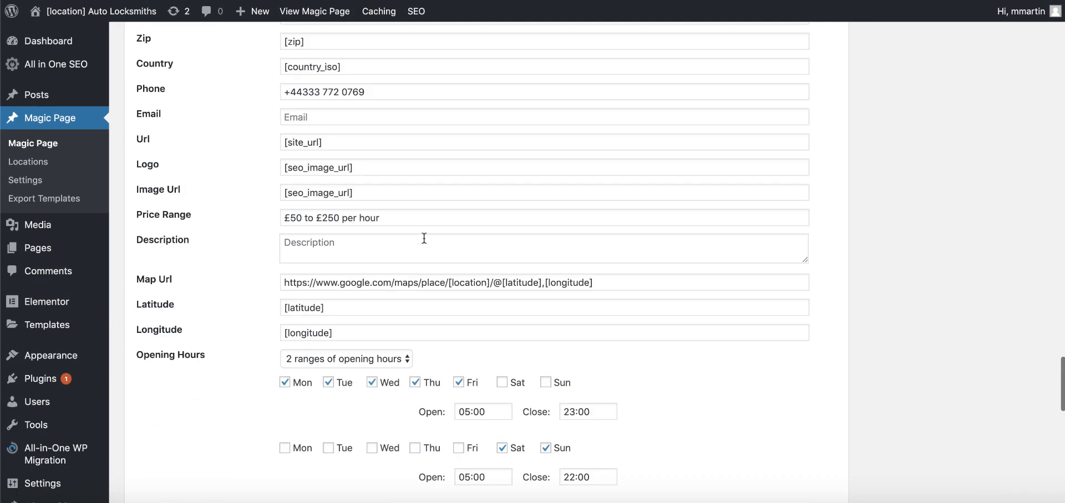
pyautogui.scroll(-20, 424, 238)
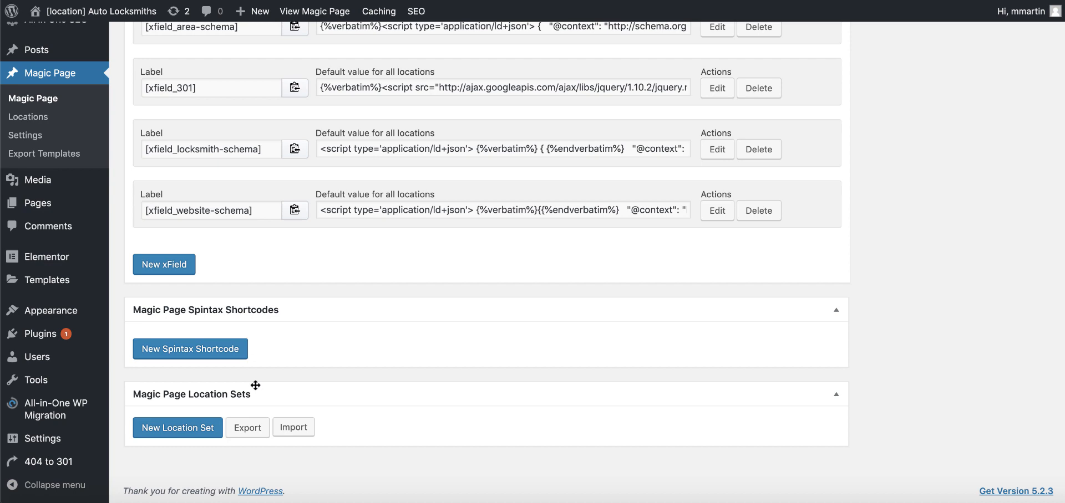
# - Start a new location set labelled with a person's first name and "Liverpool", and choose Liverpool, L1 1, North West as its location
pyautogui.click(196, 427)
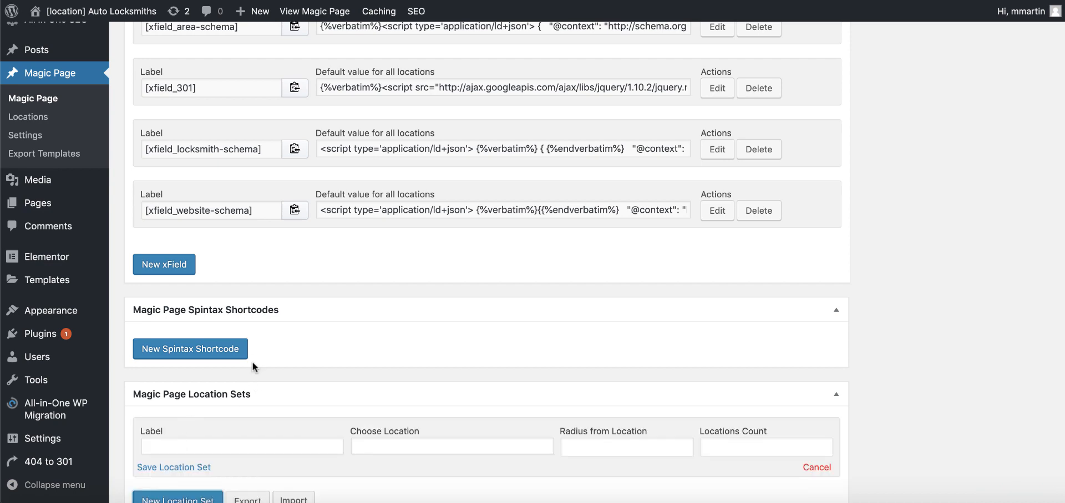
pyautogui.scroll(-3, 254, 367)
pyautogui.click(168, 377)
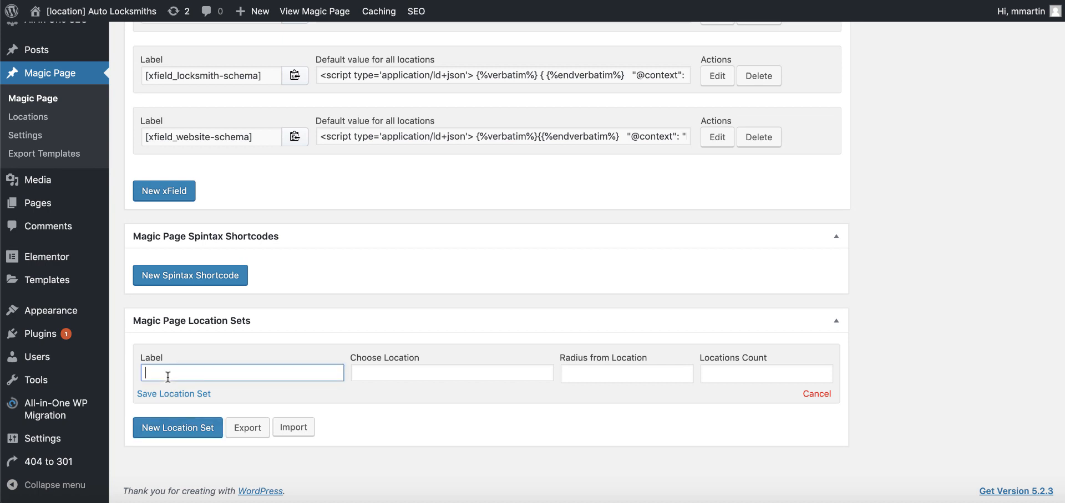
pyautogui.write('Ste Liverpool')
pyautogui.click(402, 370)
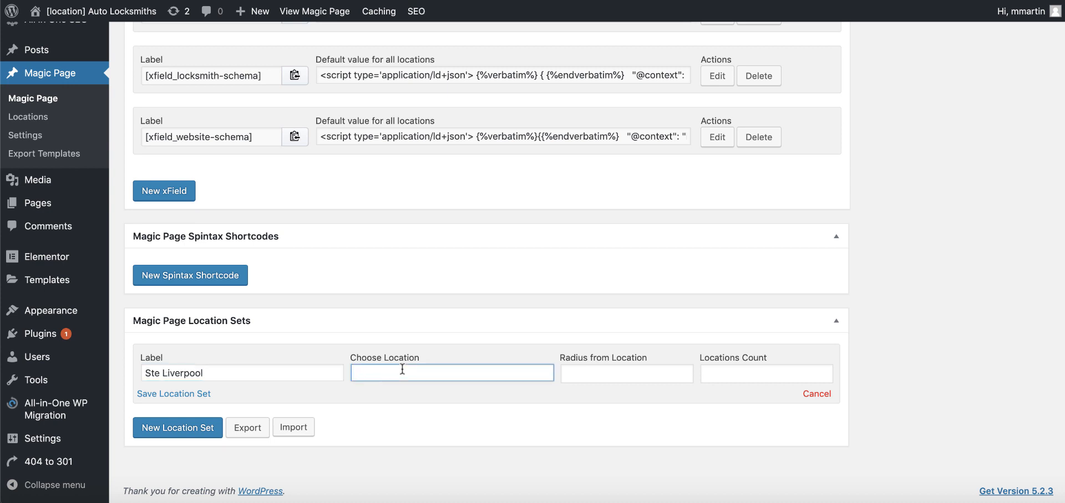
pyautogui.write('liverpool')
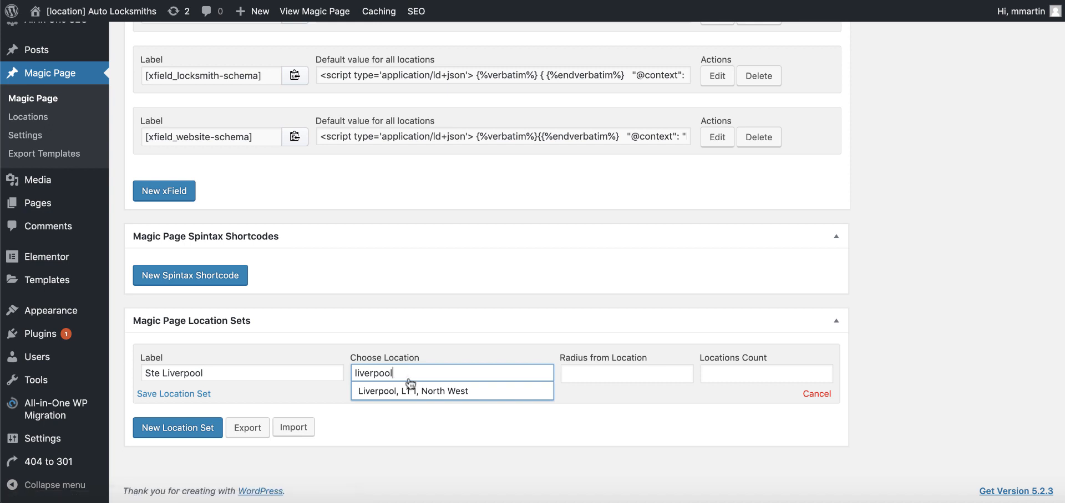
pyautogui.click(408, 391)
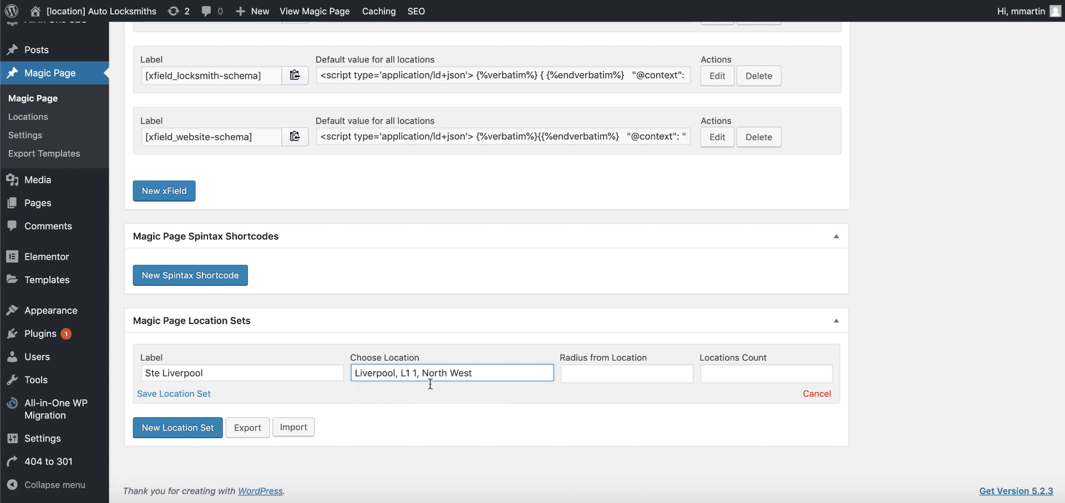
# - Set the Liverpool set's radius from location to 20 and its locations count to 100, and save the set
pyautogui.click(575, 372)
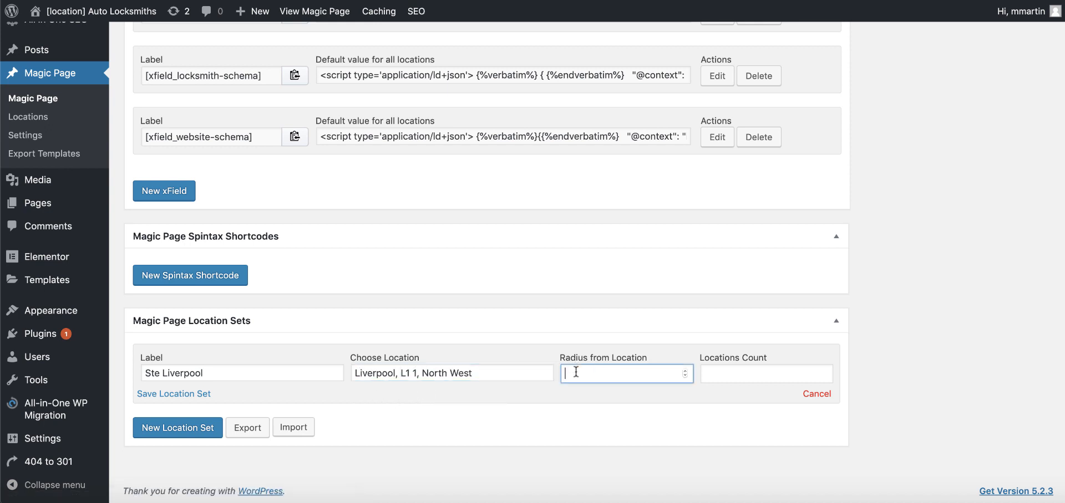
pyautogui.write('20')
pyautogui.click(736, 375)
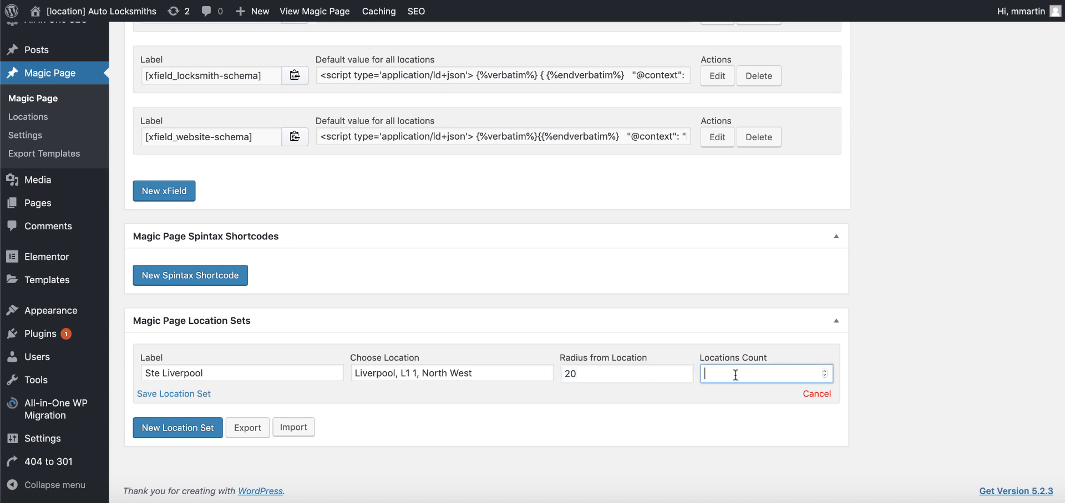
pyautogui.write('100')
pyautogui.click(178, 395)
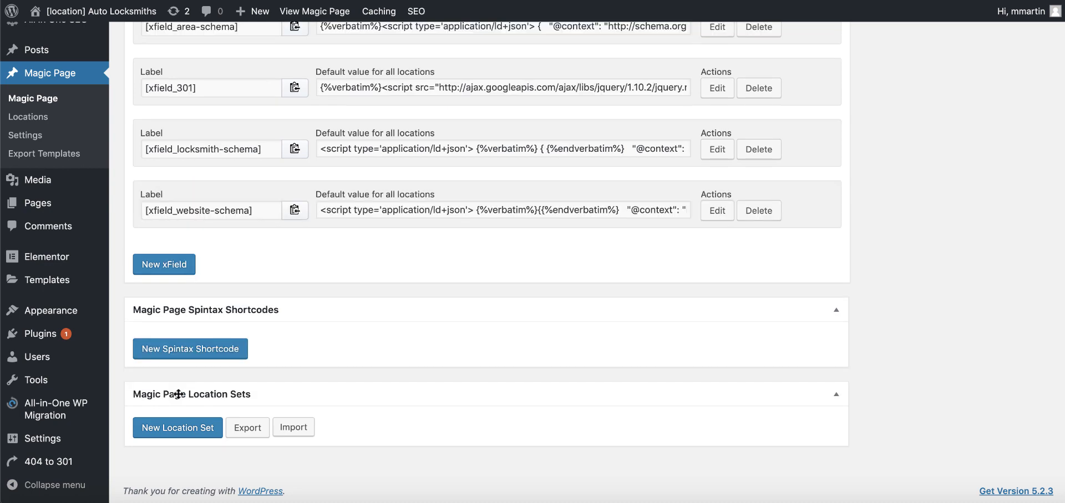
# - Start another location set labelled with a person's first name and "Leeds", and choose Leeds, LS1 3, Yorkshire and the Humber as its location
pyautogui.click(192, 430)
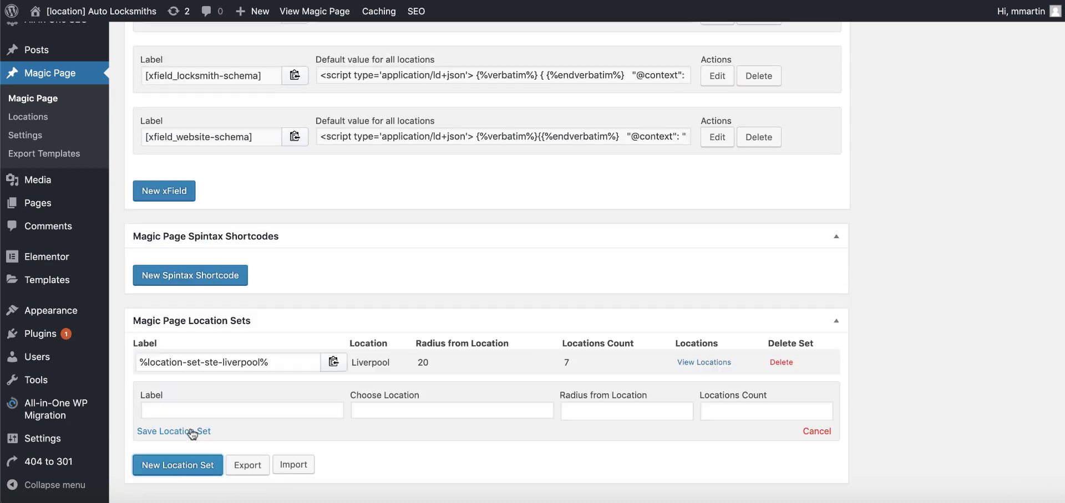
pyautogui.click(187, 411)
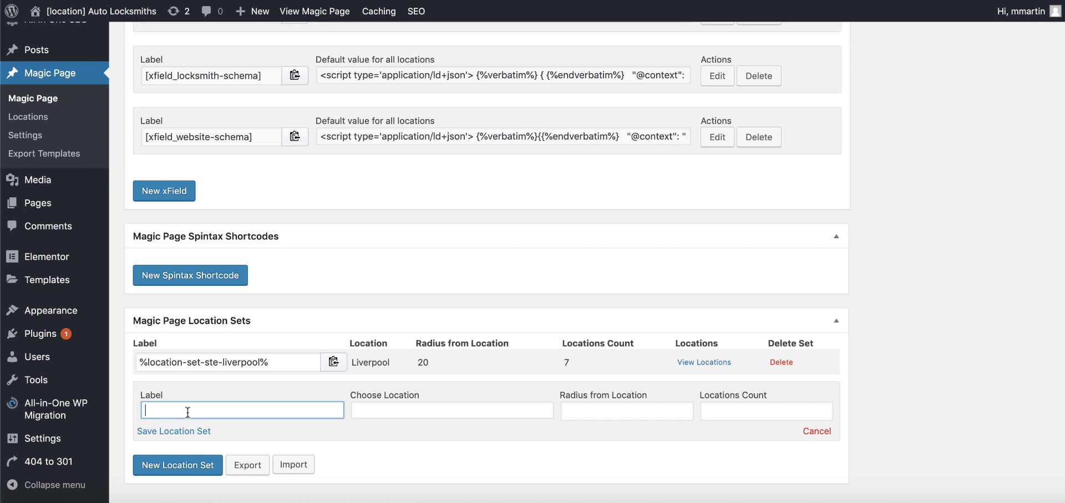
pyautogui.write('Brian Leedas')
pyautogui.press('BackSpace')
pyautogui.press('BackSpace')
pyautogui.click(401, 408)
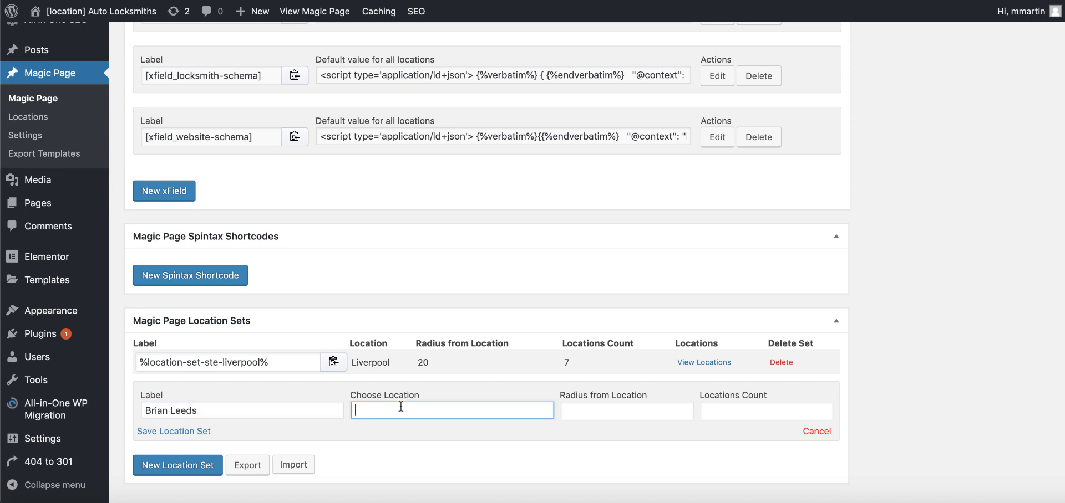
pyautogui.write('Leeds')
pyautogui.click(411, 427)
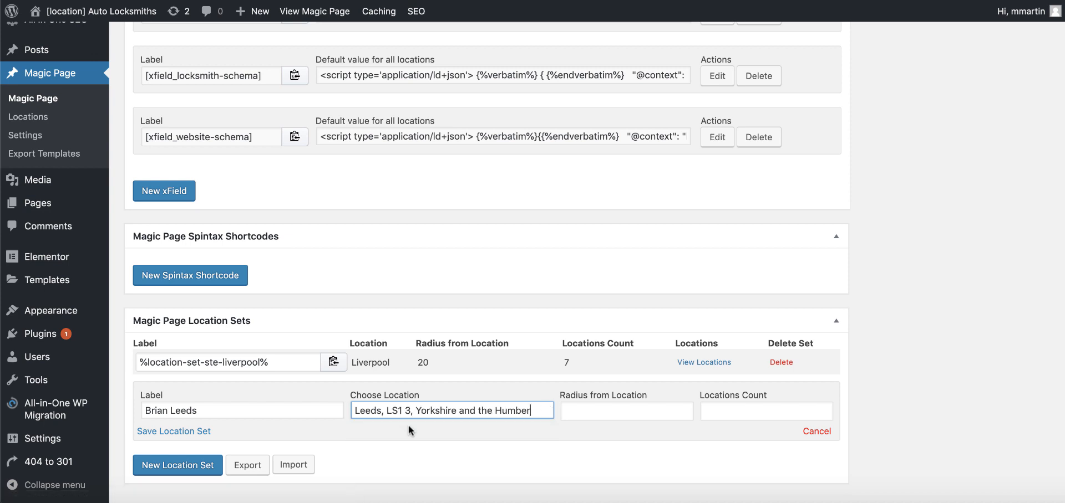
# - Set the Leeds set's radius from location to 20 and its locations count to 100, and save the set
pyautogui.click(593, 412)
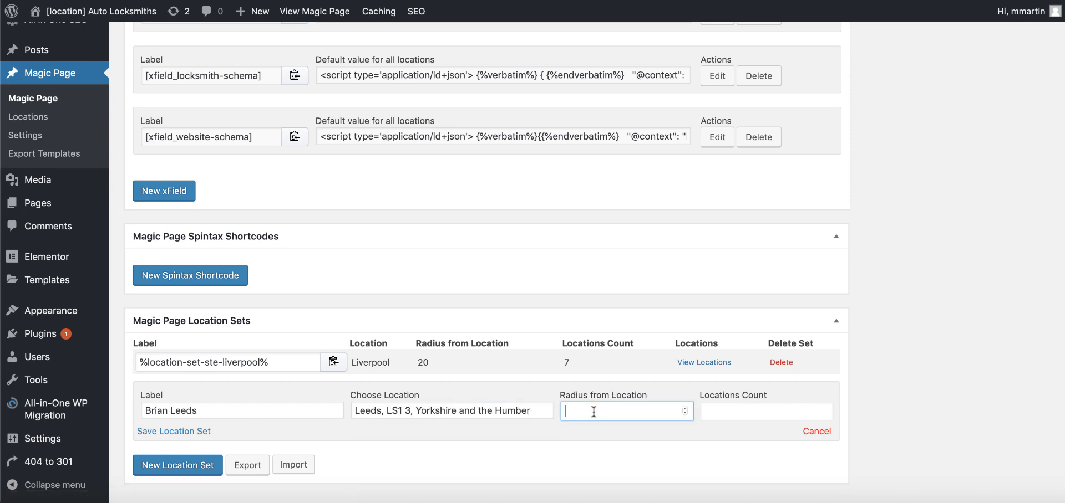
pyautogui.write('20')
pyautogui.click(743, 411)
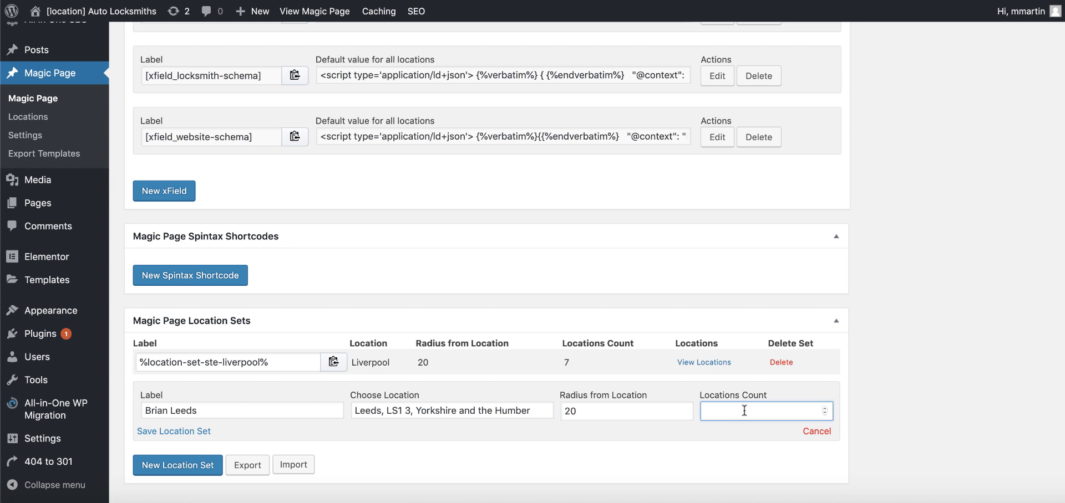
pyautogui.write('100')
pyautogui.click(161, 432)
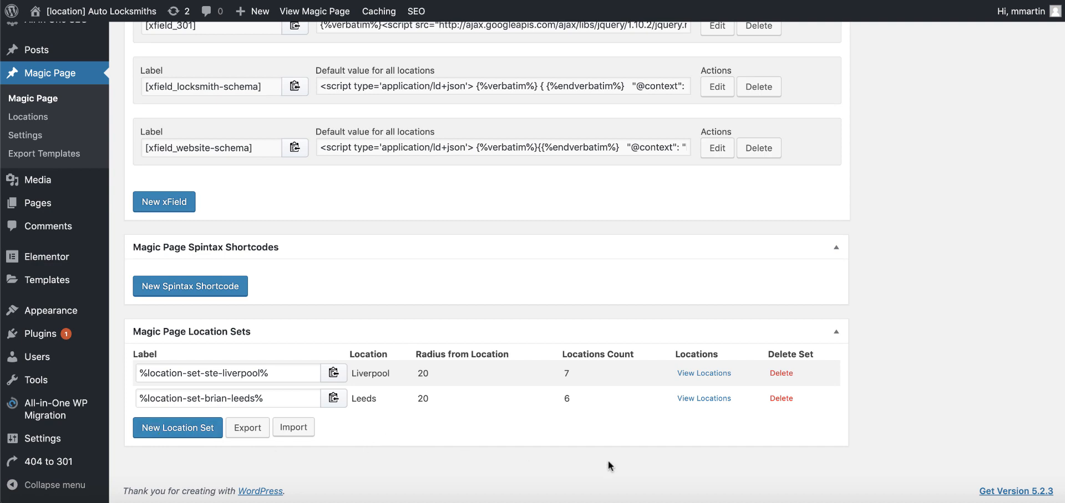
# - Start a third location set labelled with a person's first name and "Glasgow", and choose Glasgow, G4 0, Scotland as its location
pyautogui.click(177, 431)
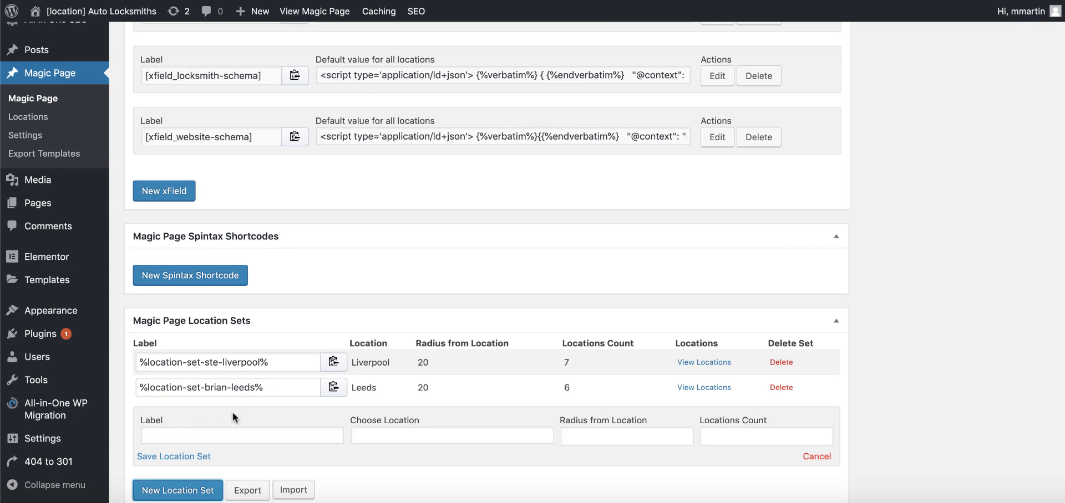
pyautogui.click(181, 435)
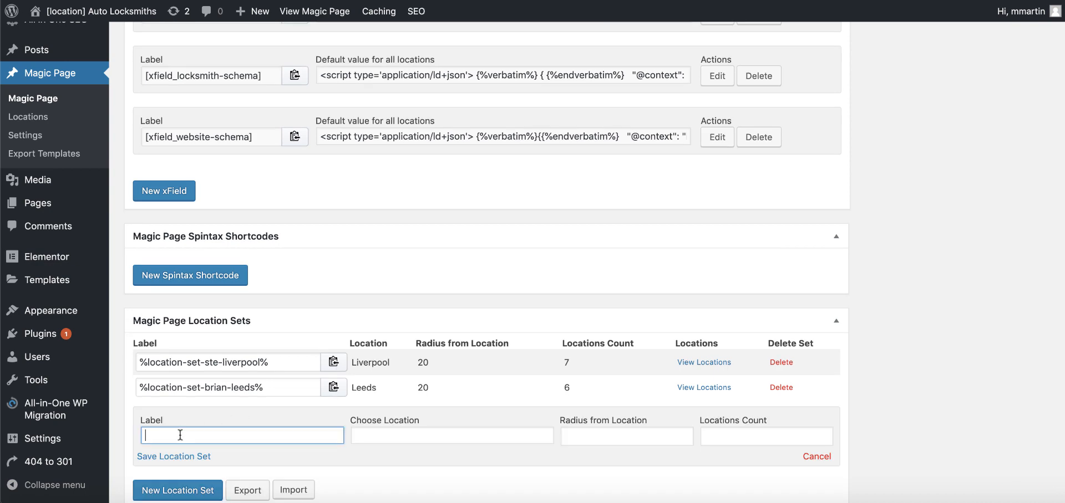
pyautogui.write('Greg Glasgow')
pyautogui.click(367, 442)
pyautogui.write('Glasgow')
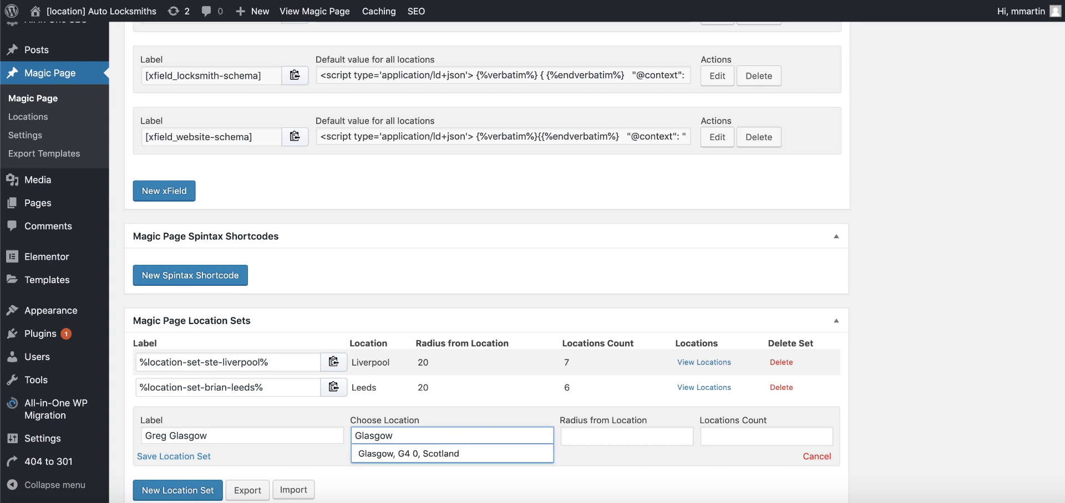
pyautogui.click(404, 457)
# - Set the Glasgow set's radius from location to 20 and its locations count to 100, and save the set
pyautogui.click(601, 435)
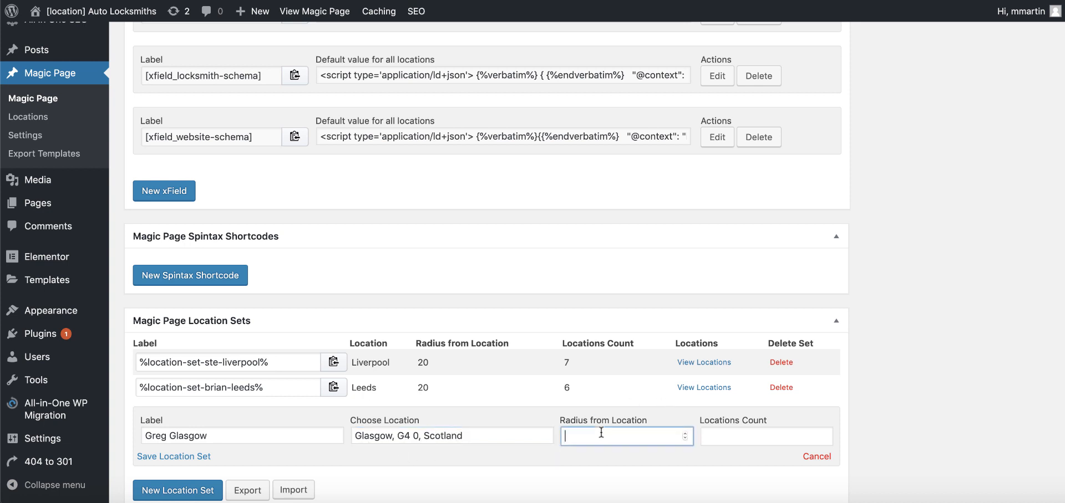
pyautogui.write('20')
pyautogui.click(771, 438)
pyautogui.write('100')
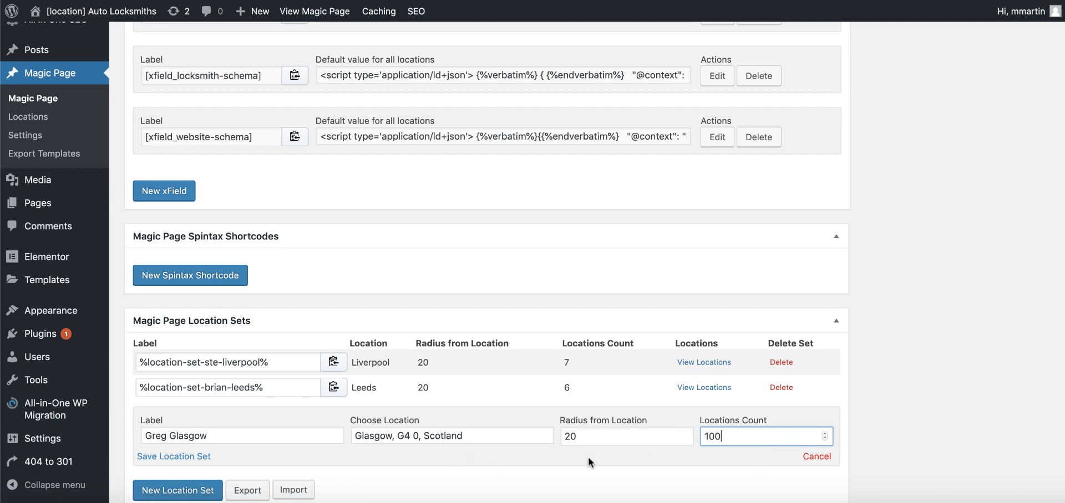
pyautogui.click(171, 457)
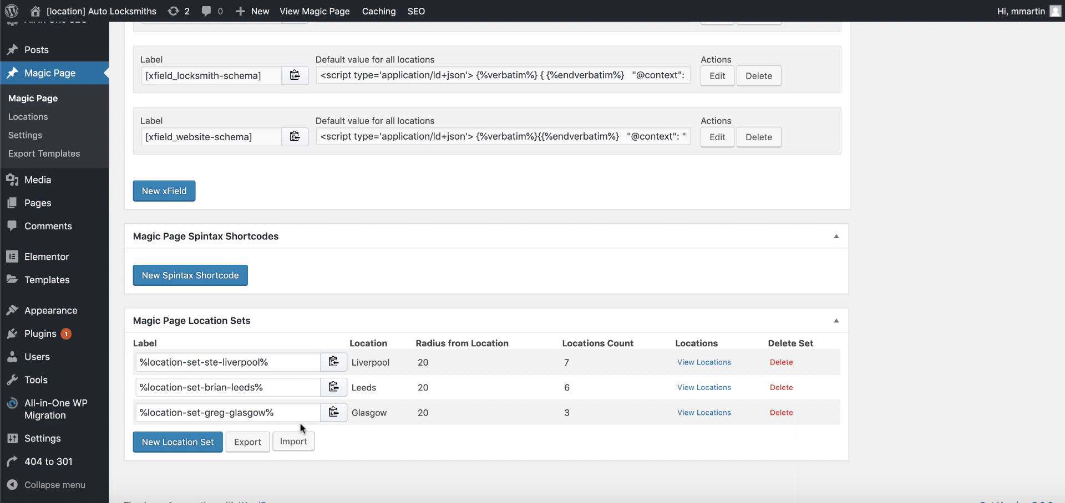
# - Update the published Magic Page with its new location sets
pyautogui.scroll(20, 950, 244)
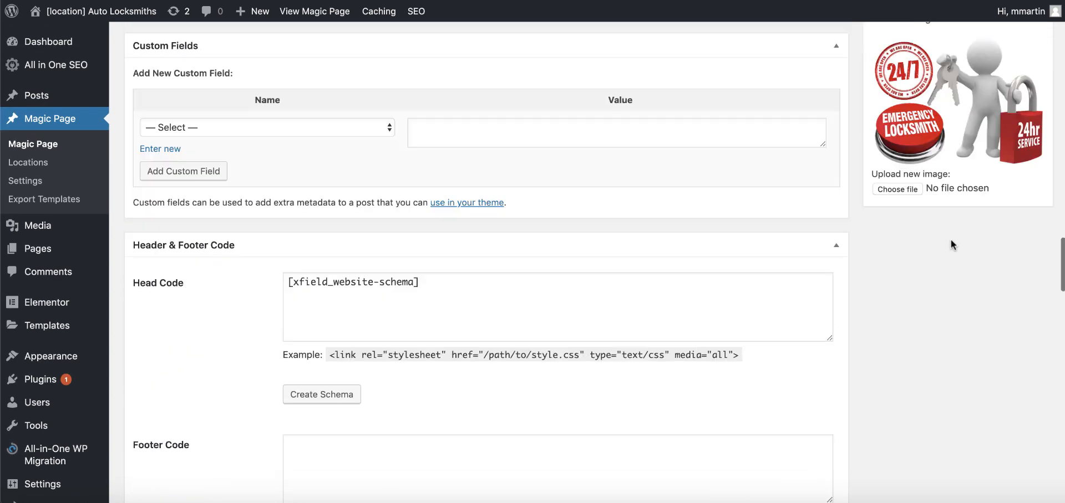
pyautogui.scroll(15, 951, 239)
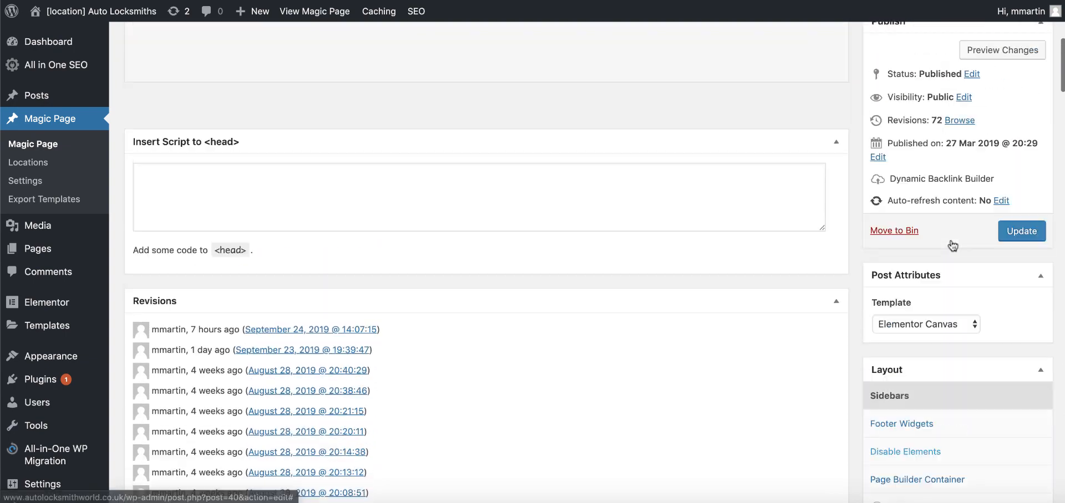
pyautogui.click(1018, 324)
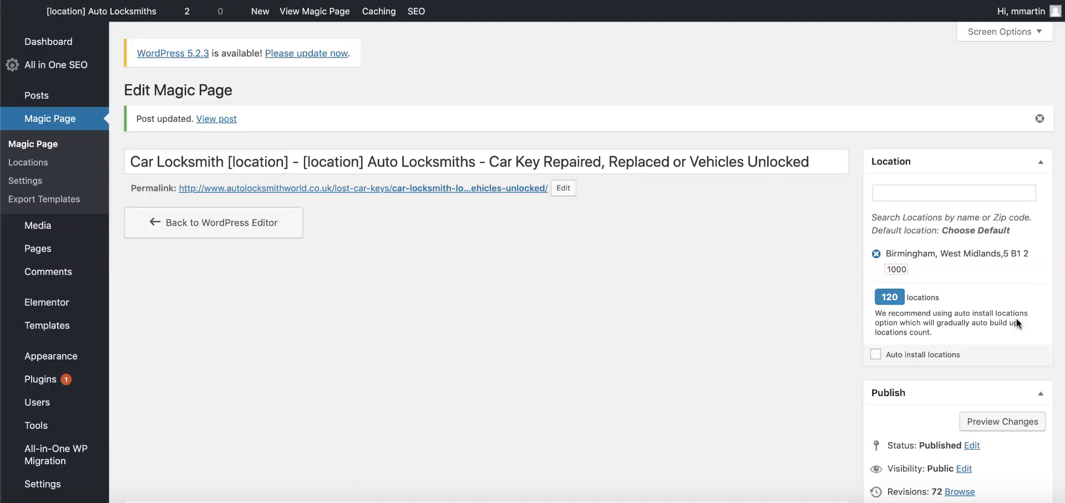
# - Start a new Magic Page xField and label it "Paragraph 1"
pyautogui.scroll(-20, 545, 424)
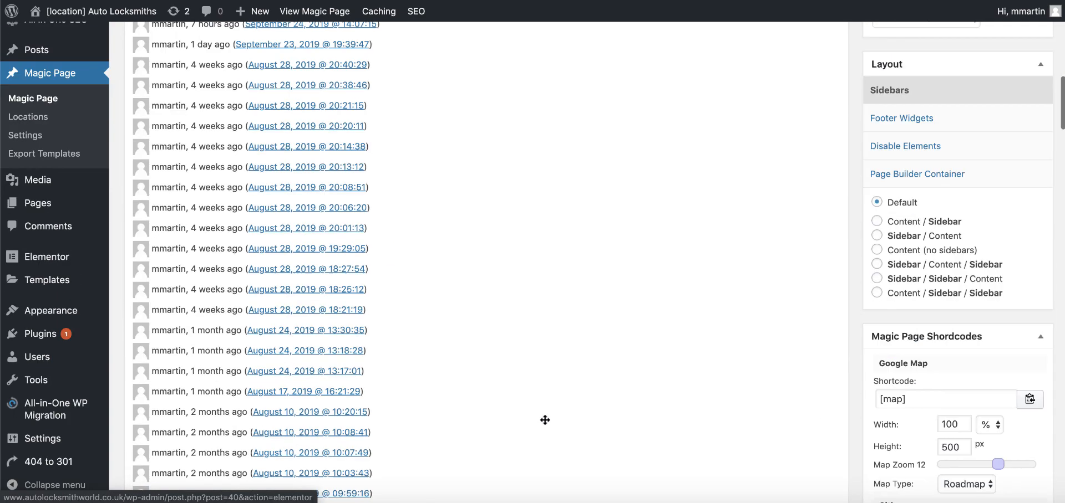
pyautogui.scroll(-20, 545, 421)
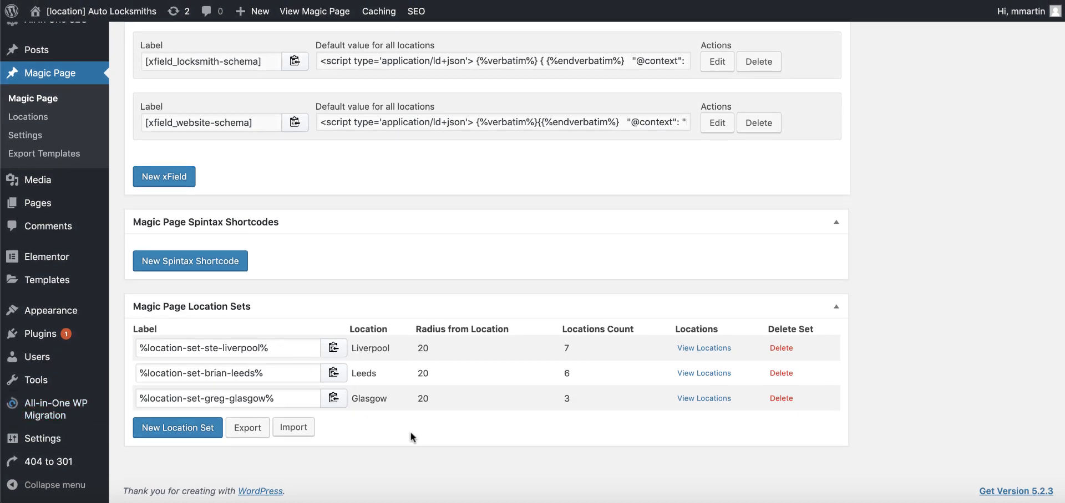
pyautogui.scroll(2, 410, 431)
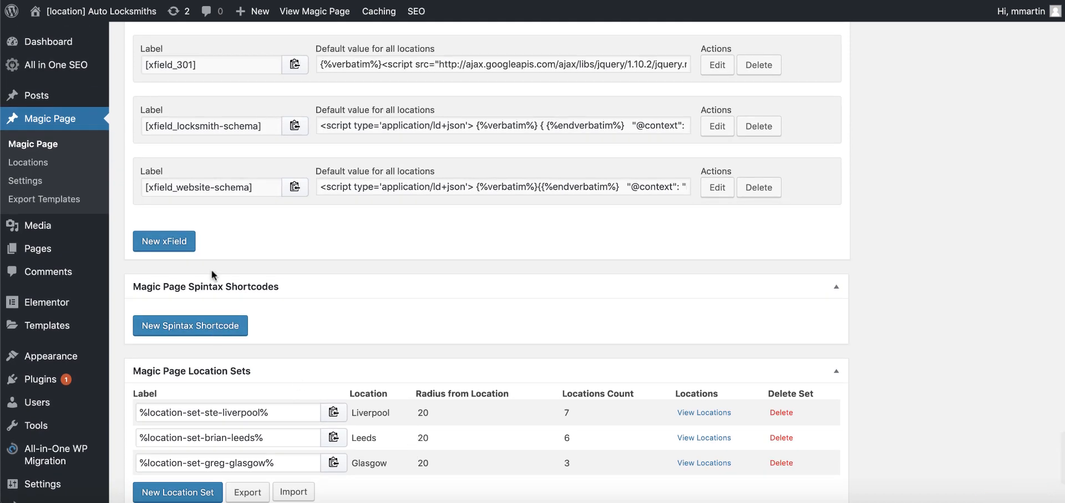
pyautogui.scroll(5, 294, 252)
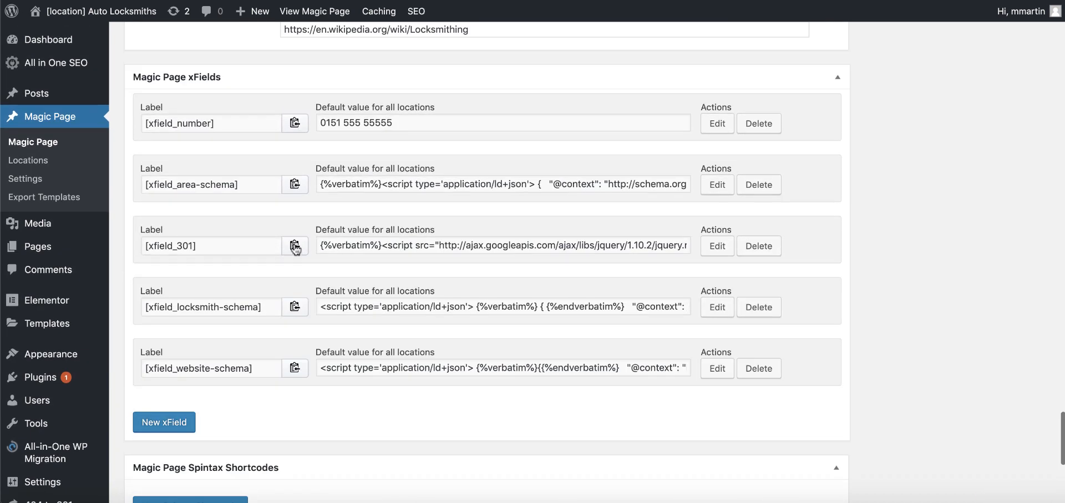
pyautogui.scroll(-3, 294, 247)
pyautogui.click(158, 350)
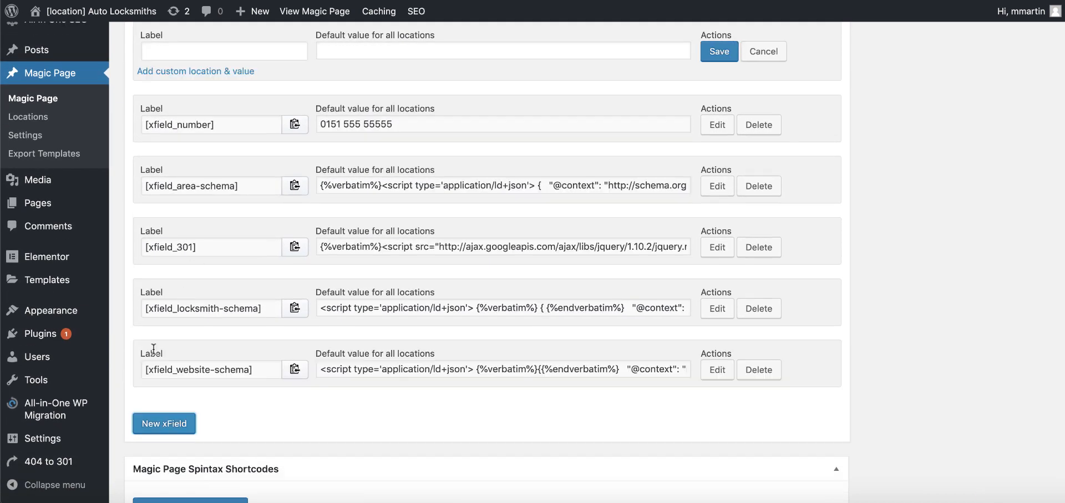
pyautogui.click(182, 53)
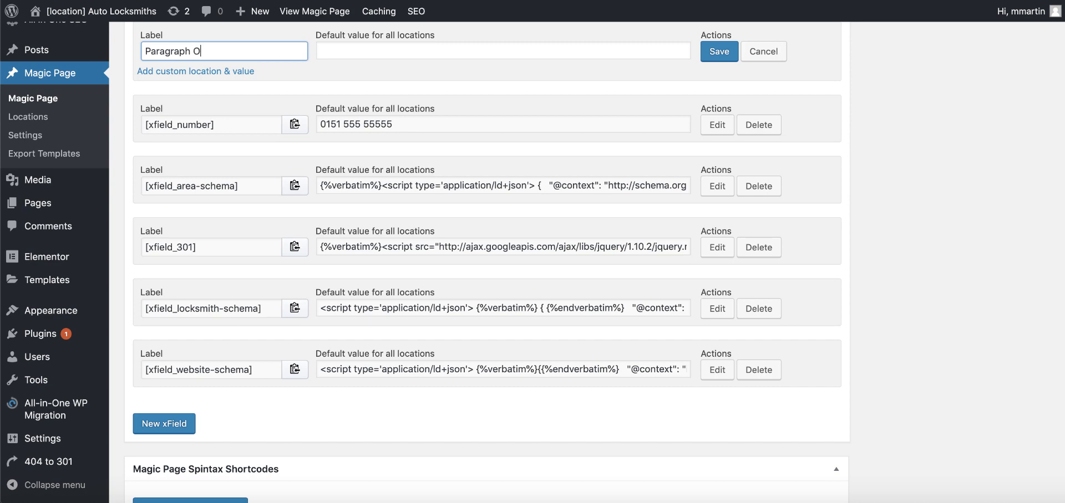
pyautogui.doubleClick(205, 51)
pyautogui.write('1')
# - Set the xField's default value to "We lock breaking into homes so why not let us break into your home" and save it
pyautogui.click(484, 50)
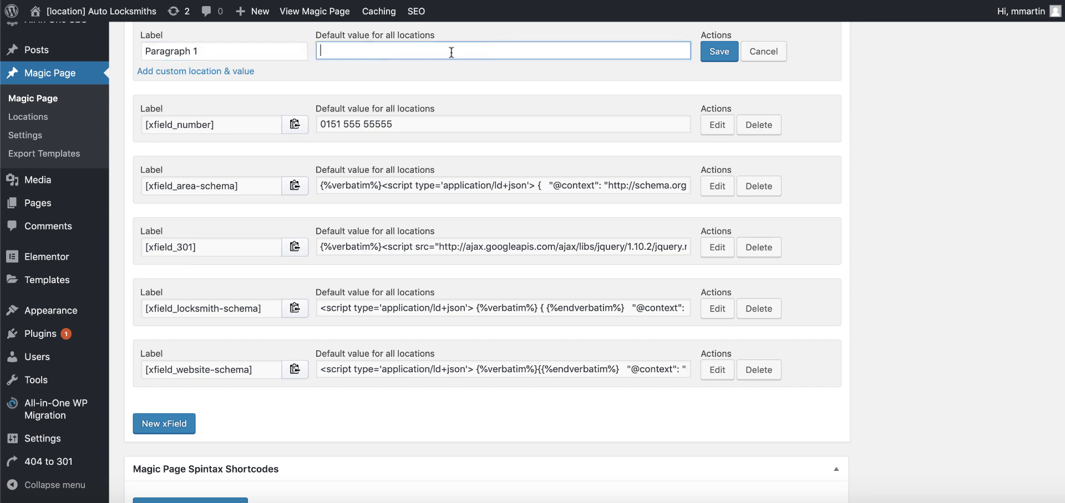
pyautogui.write('We lock breaking into hom')
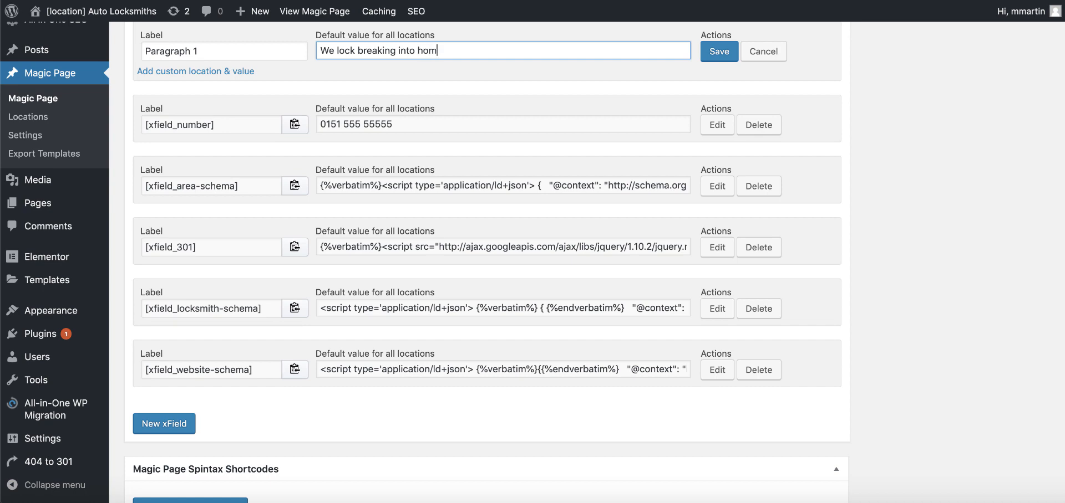
pyautogui.write('wh')
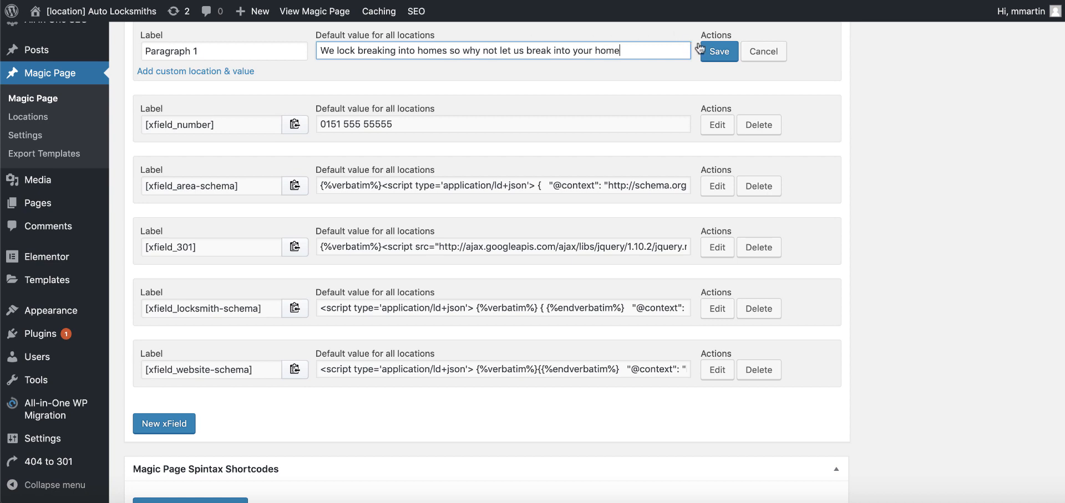
pyautogui.click(714, 58)
pyautogui.click(717, 52)
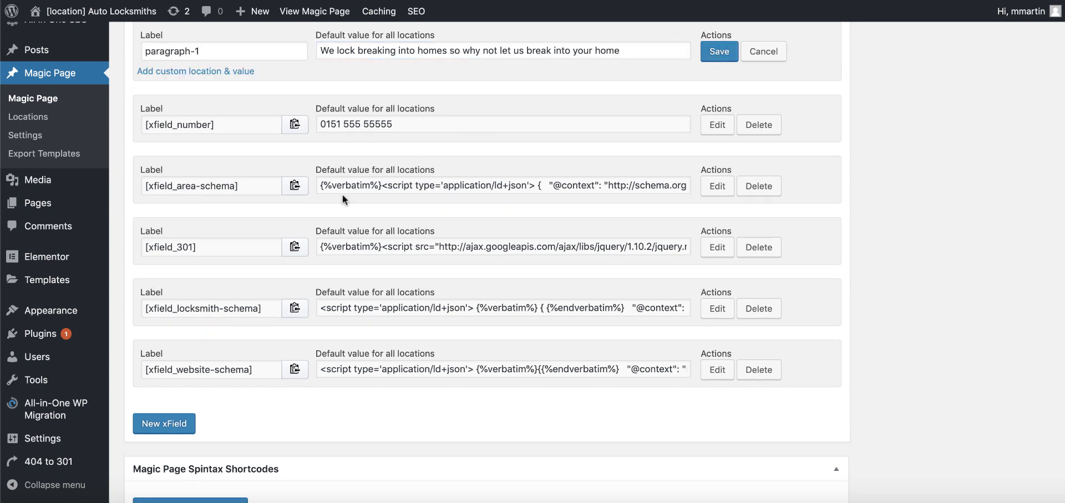
# - Add three custom location and value rows to the paragraph-1 xField
pyautogui.scroll(3, 344, 200)
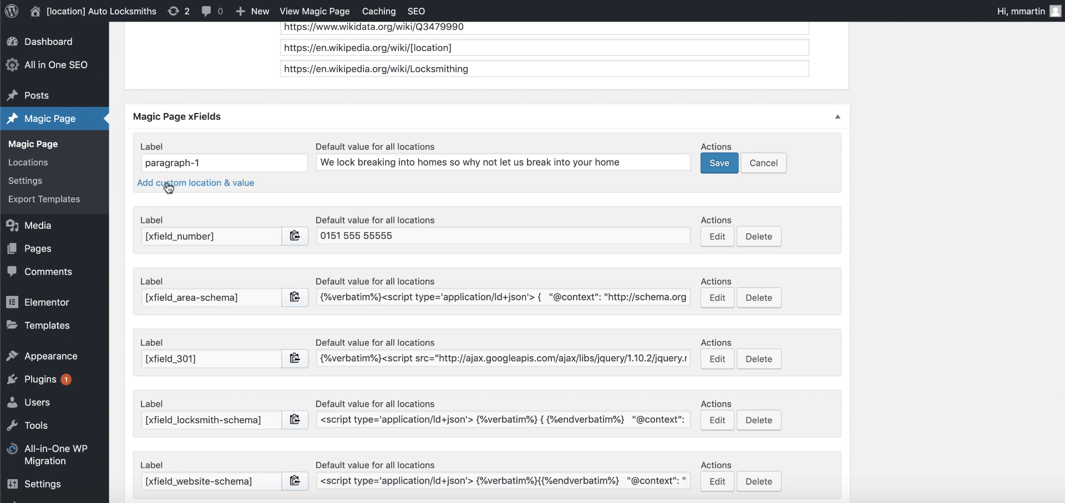
pyautogui.click(168, 184)
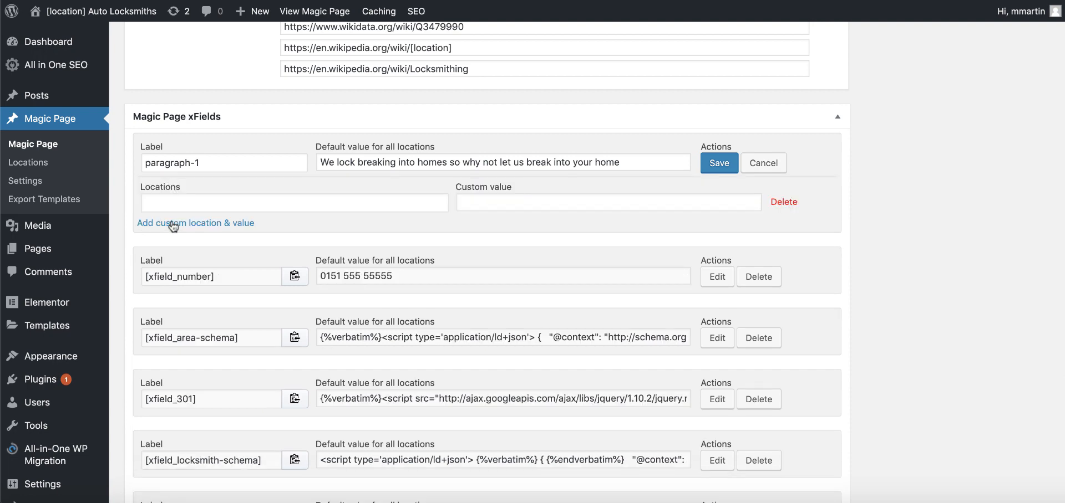
pyautogui.click(172, 223)
pyautogui.click(183, 264)
# - Copy the Liverpool set's shortcode into the first custom row's locations, and enter "liverpool" plus the person's first name as its custom value
pyautogui.scroll(-4, 345, 234)
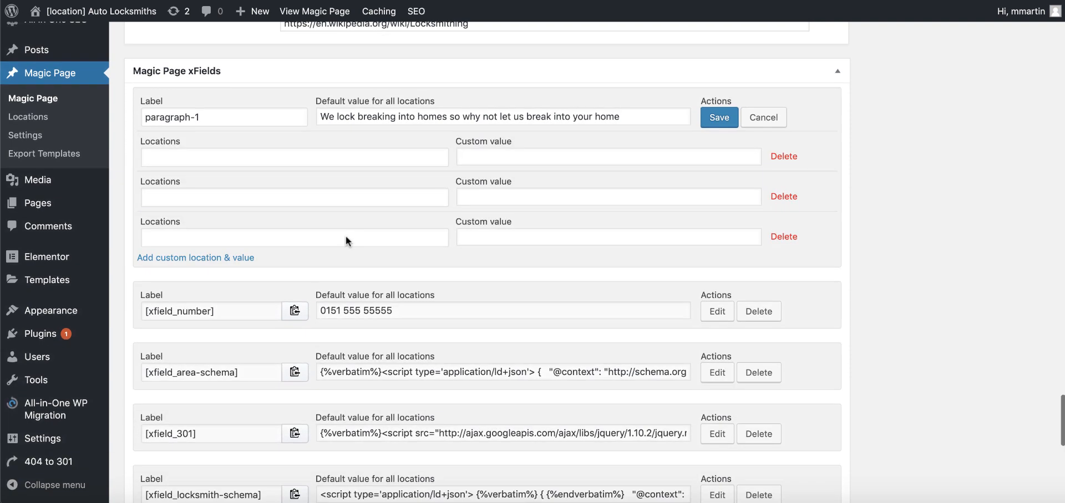
pyautogui.scroll(-5, 346, 237)
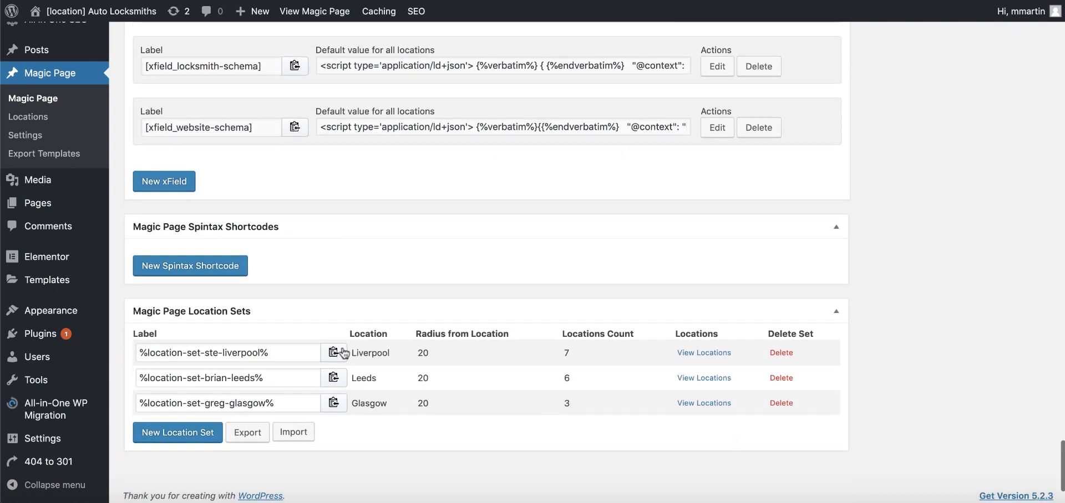
pyautogui.click(334, 353)
pyautogui.scroll(10, 414, 269)
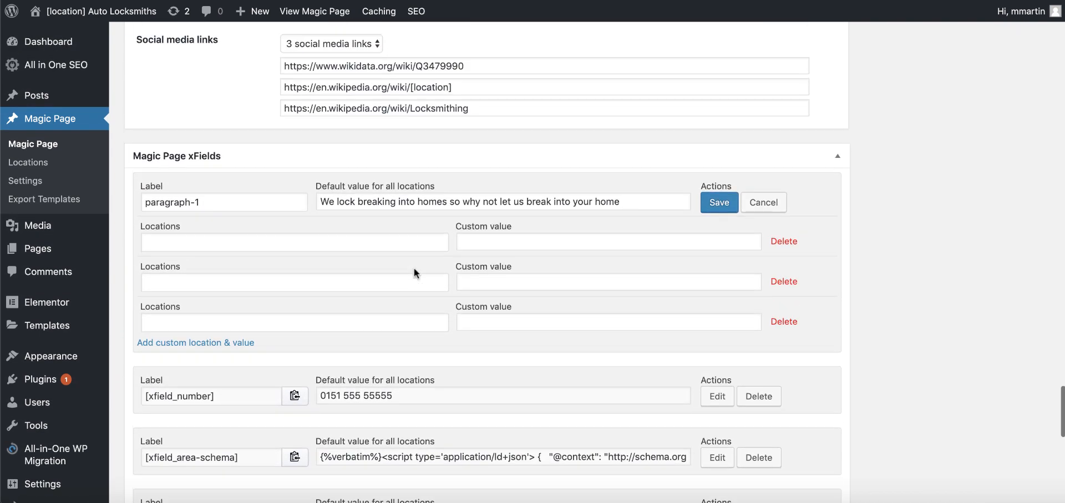
pyautogui.click(199, 244)
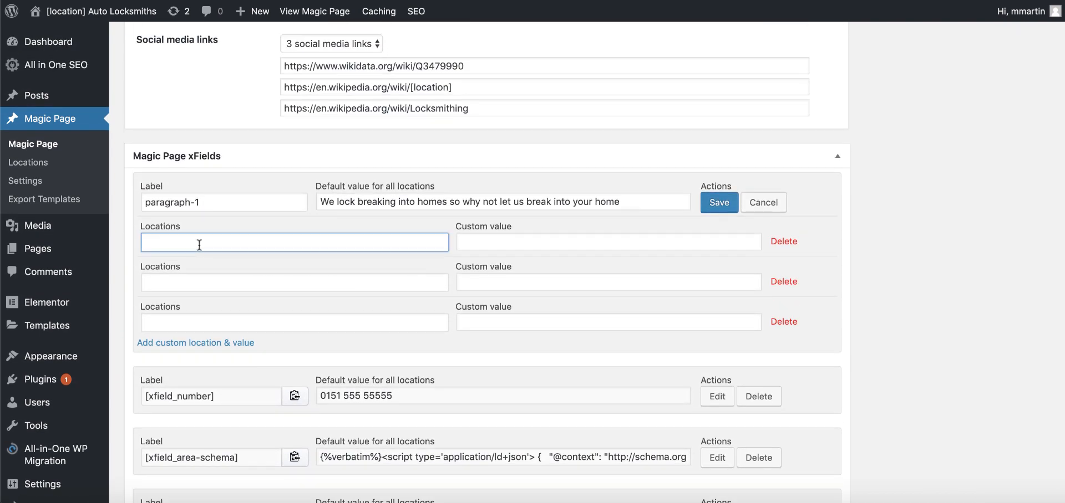
pyautogui.hotkey('ctrl', 'v')
pyautogui.click(492, 244)
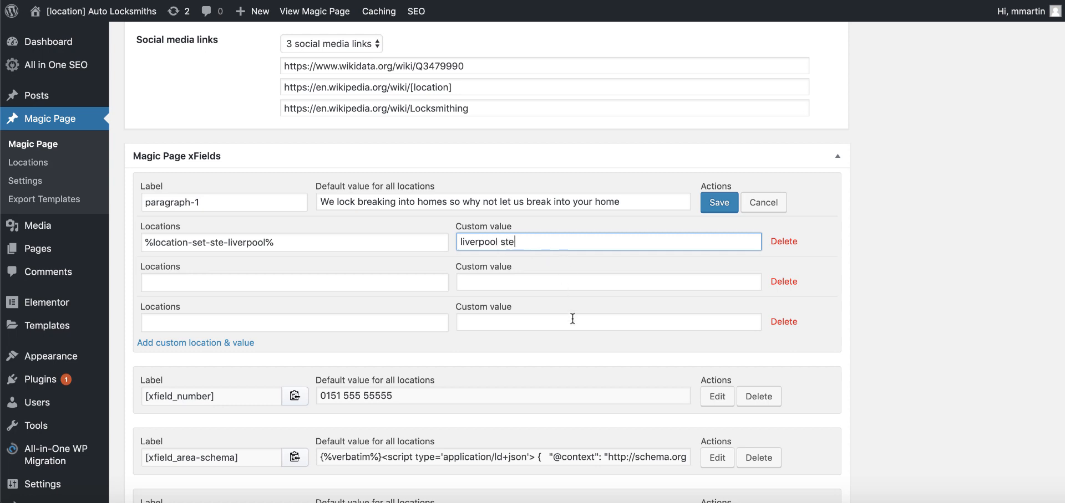
# - Copy the Leeds set's shortcode into the second custom row's locations, and enter the person's first name plus "leeds" as its custom value
pyautogui.scroll(-10, 573, 319)
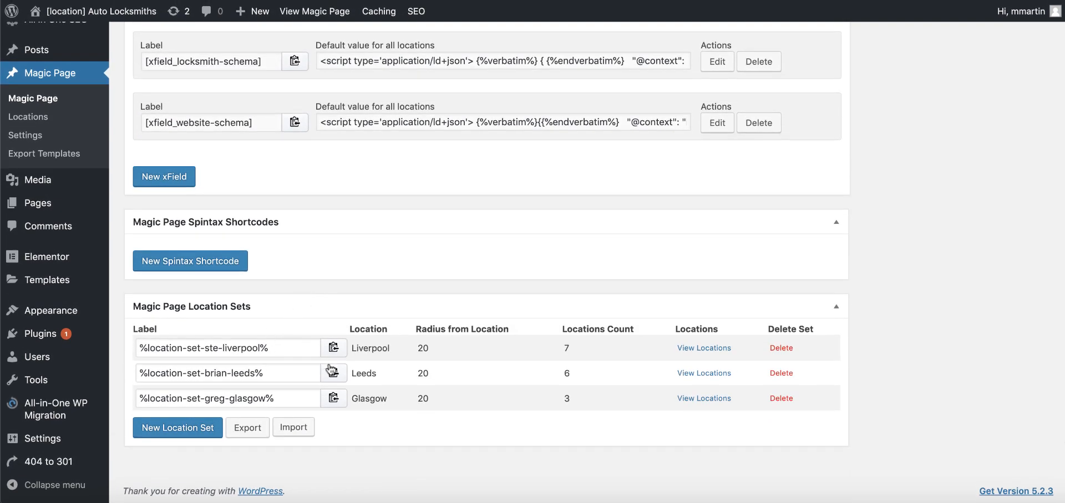
pyautogui.click(331, 370)
pyautogui.scroll(15, 358, 266)
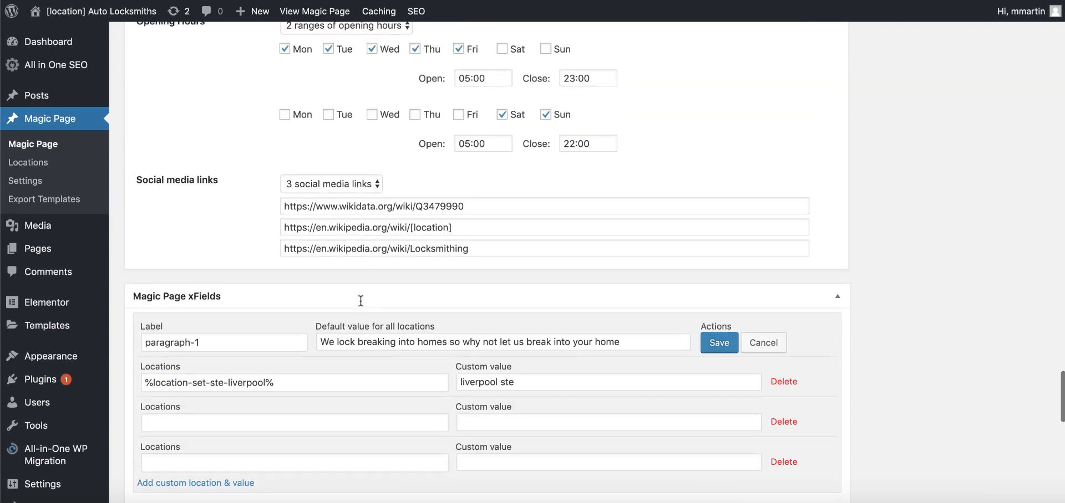
pyautogui.scroll(5, 361, 300)
pyautogui.scroll(-8, 357, 302)
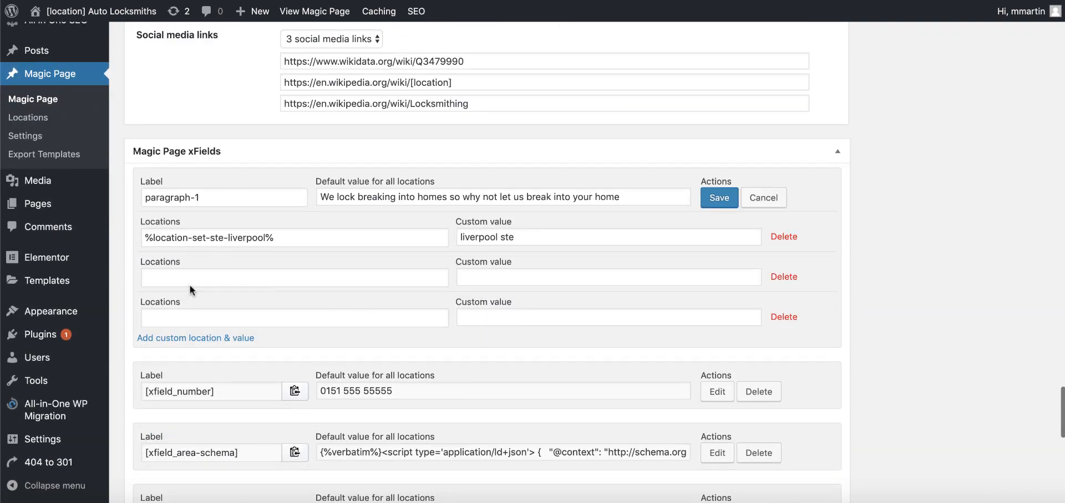
pyautogui.click(193, 280)
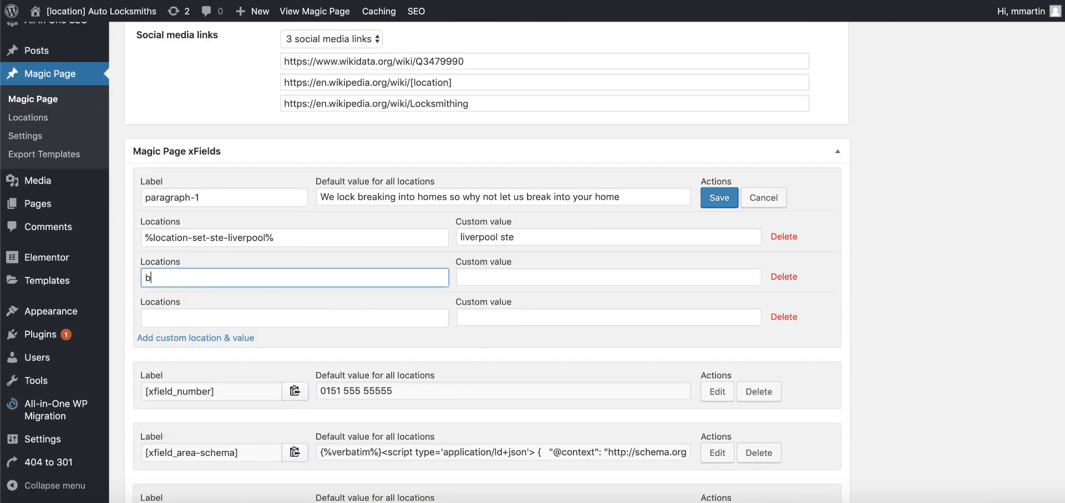
pyautogui.write('brian leeds')
pyautogui.press('super+a')
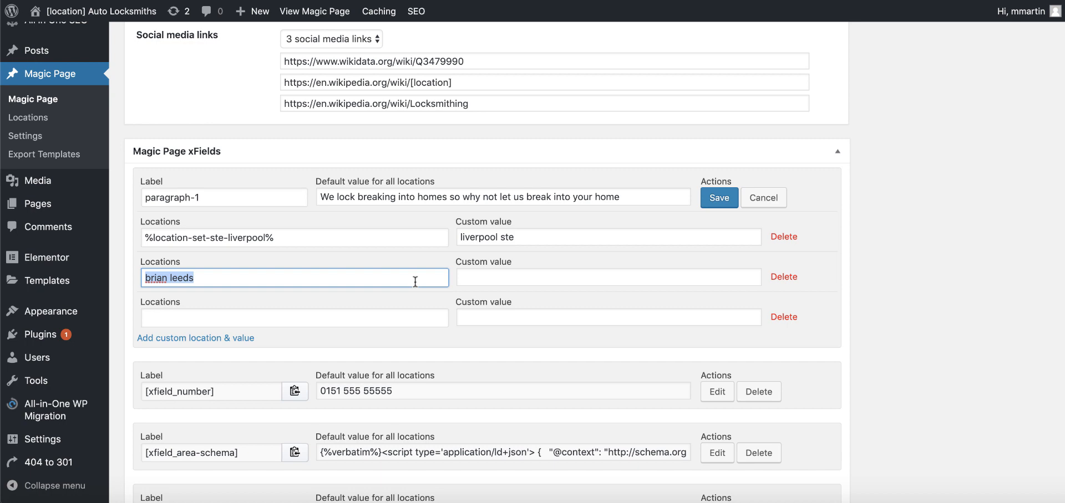
pyautogui.press('super+v')
pyautogui.click(494, 281)
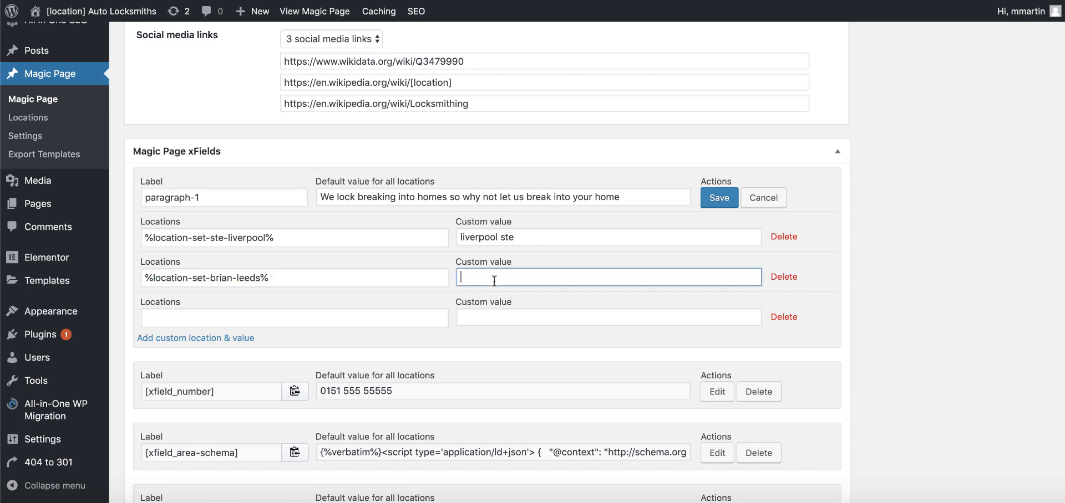
pyautogui.write('brian leeds')
# - Fill the third custom row with the Glasgow set's shortcode and the person's first name plus "Glasgow" as custom value, and save the xField
pyautogui.scroll(-3, 325, 334)
pyautogui.scroll(-9, 324, 334)
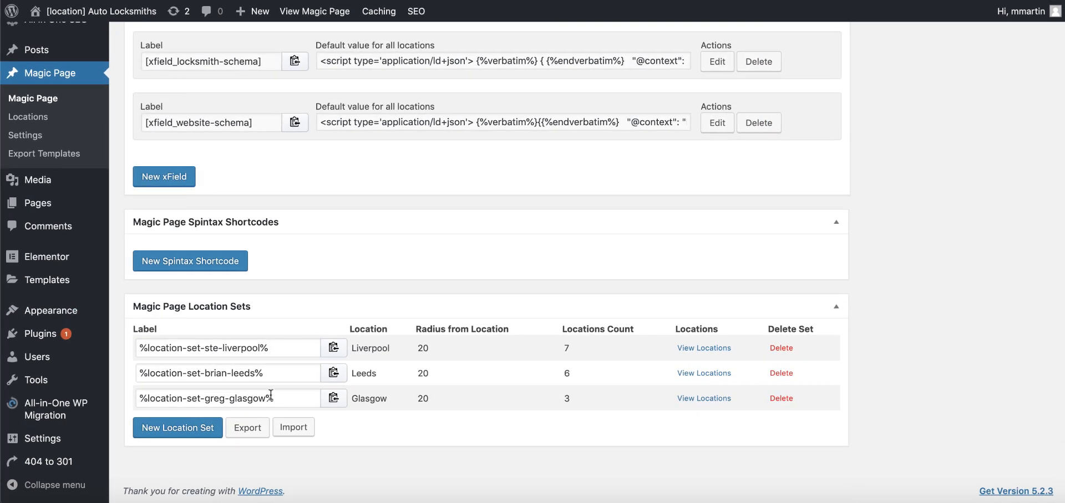
pyautogui.click(334, 399)
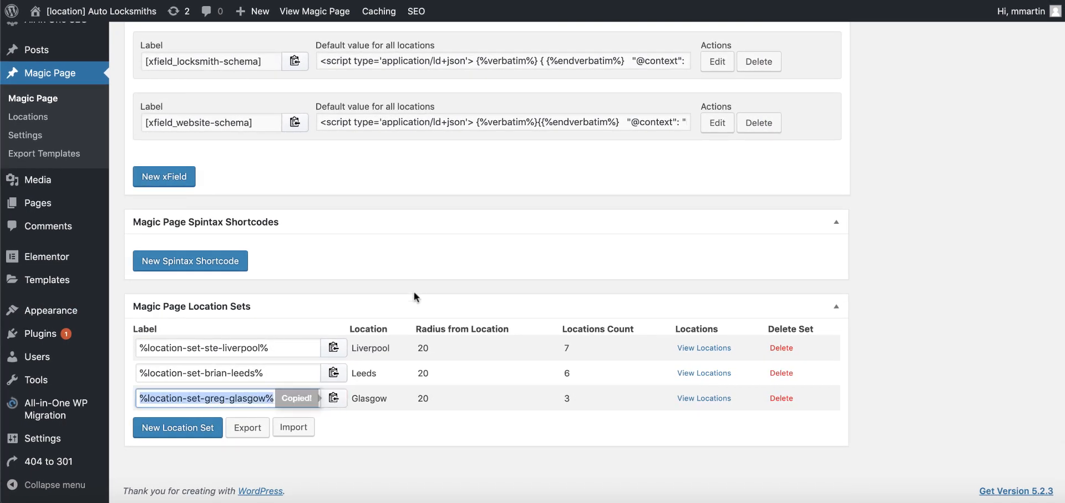
pyautogui.scroll(12, 416, 230)
pyautogui.click(219, 388)
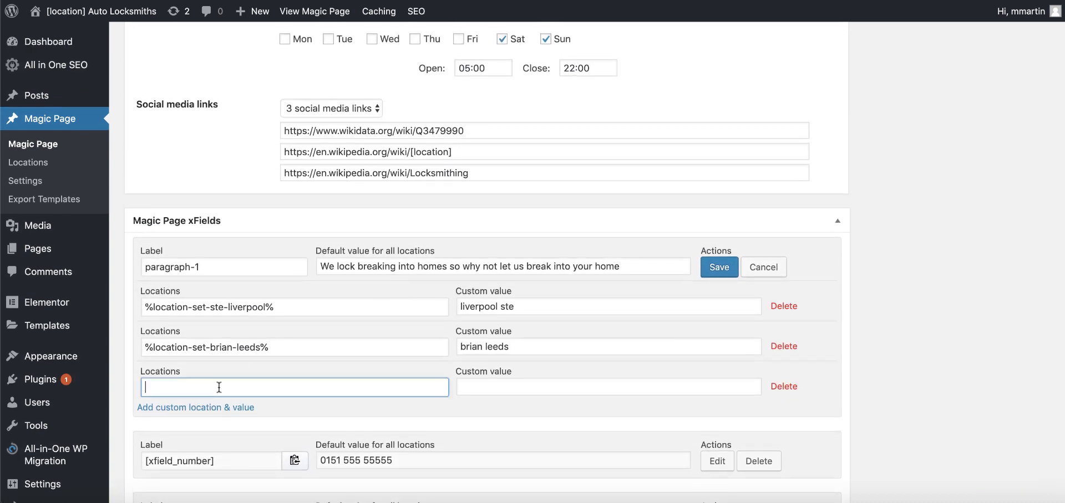
pyautogui.hotkey('ctrl', 'v')
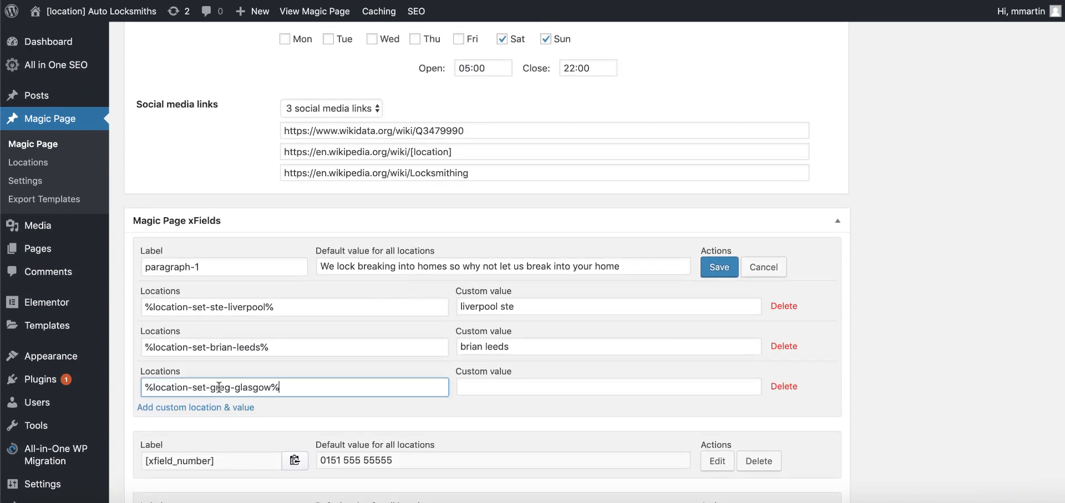
pyautogui.click(501, 389)
pyautogui.write('Greg Glasgow')
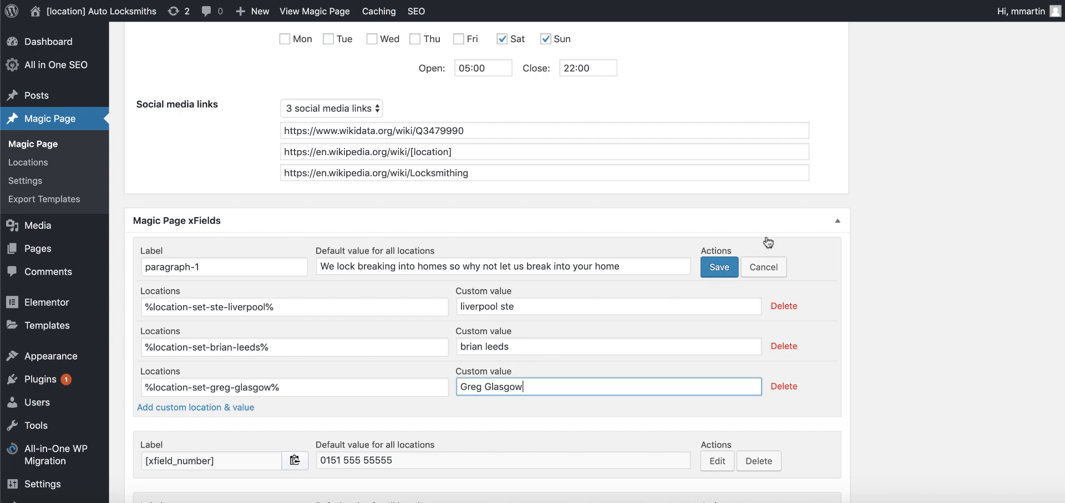
pyautogui.click(719, 267)
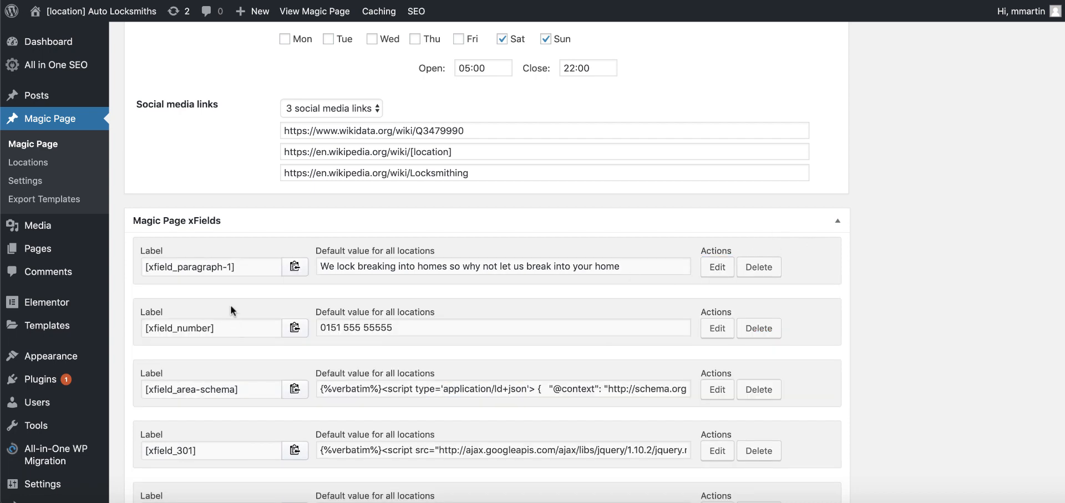
# - Copy the paragraph-1 xField's shortcode and update the Magic Page
pyautogui.click(289, 276)
pyautogui.scroll(2, 817, 185)
pyautogui.scroll(-20, 818, 184)
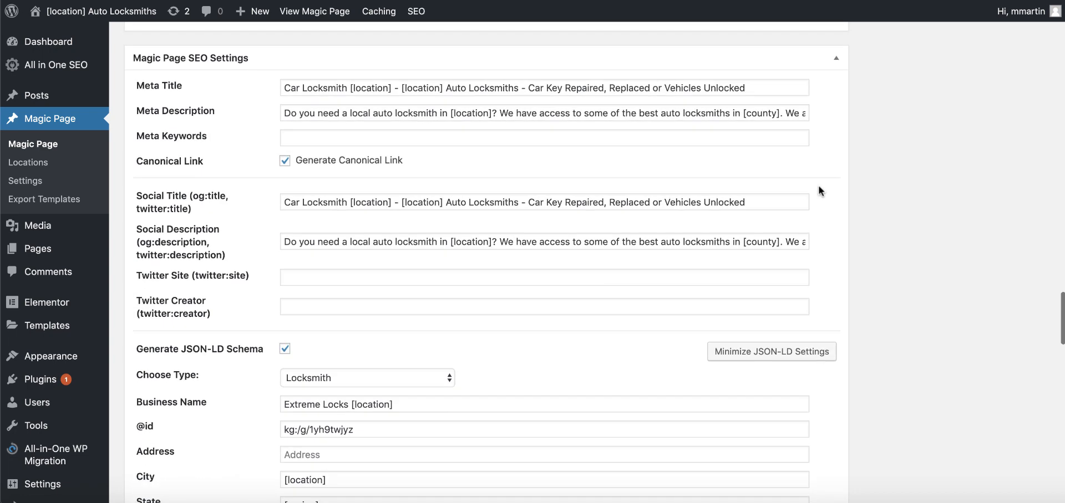
pyautogui.scroll(15, 831, 189)
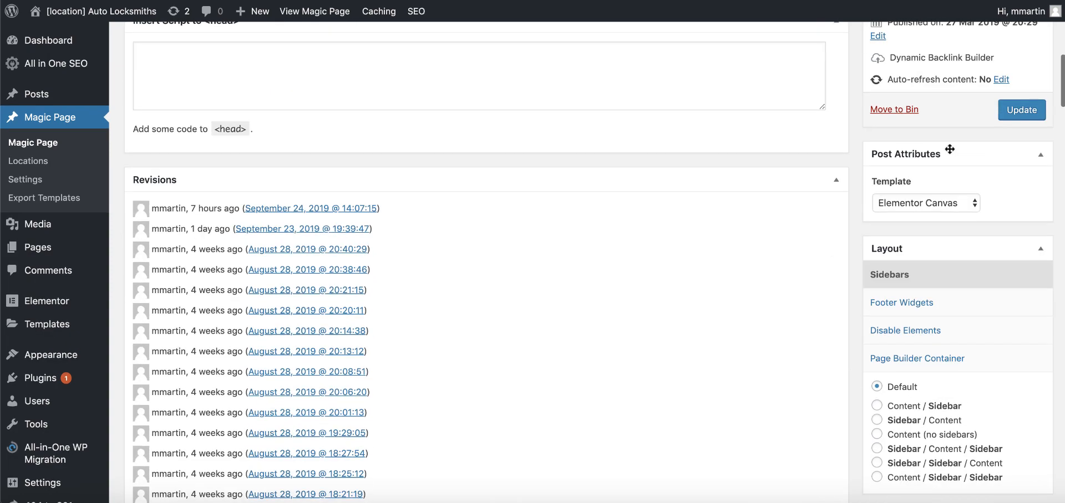
pyautogui.click(1018, 111)
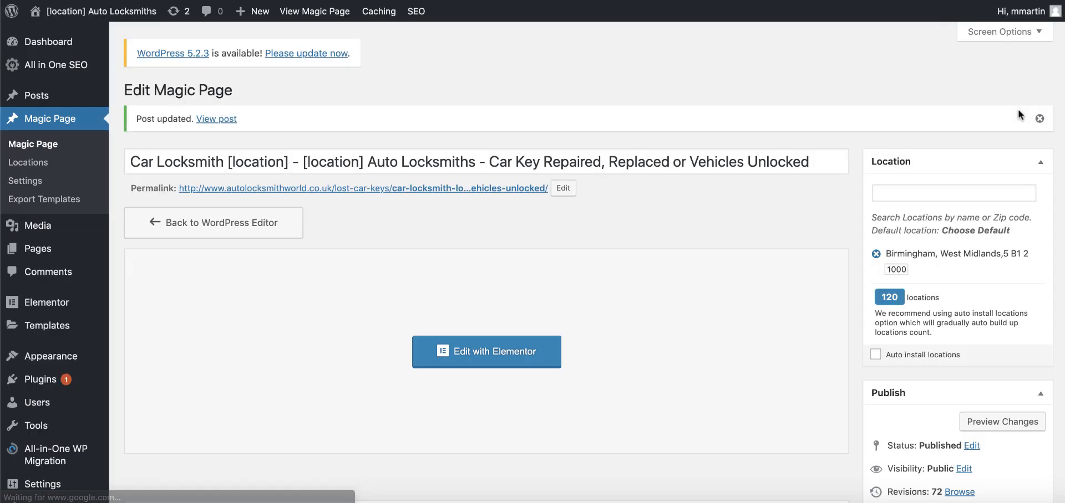
# - Open the page in Elementor and add a Text Editor widget below the job form, containing only [xfield_paragraph-1]
pyautogui.click(464, 363)
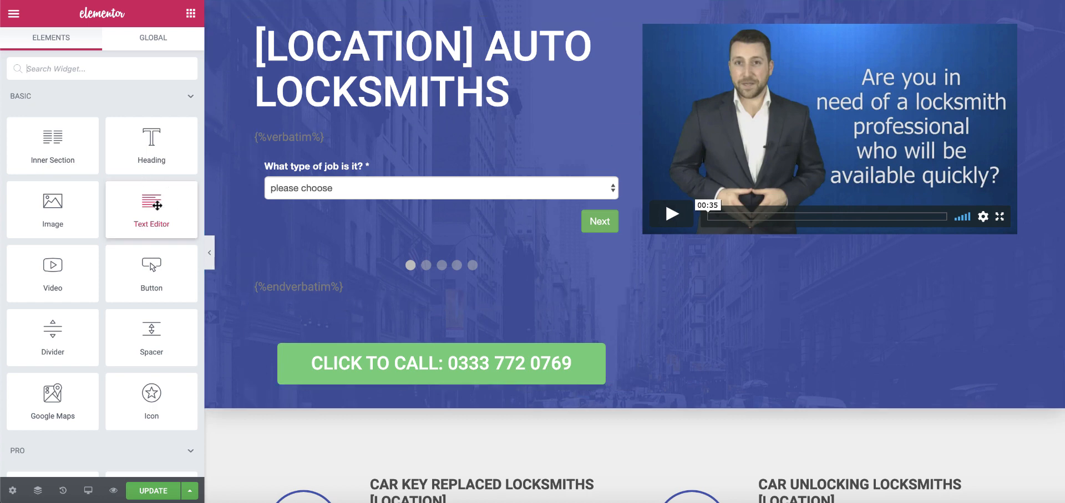
pyautogui.moveTo(156, 208); pyautogui.dragTo(445, 286)
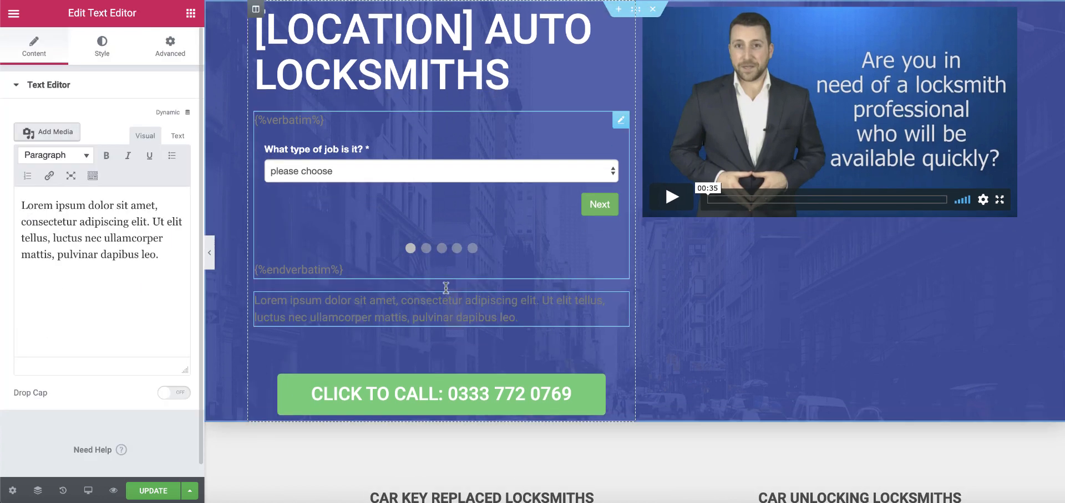
pyautogui.tripleClick(112, 217)
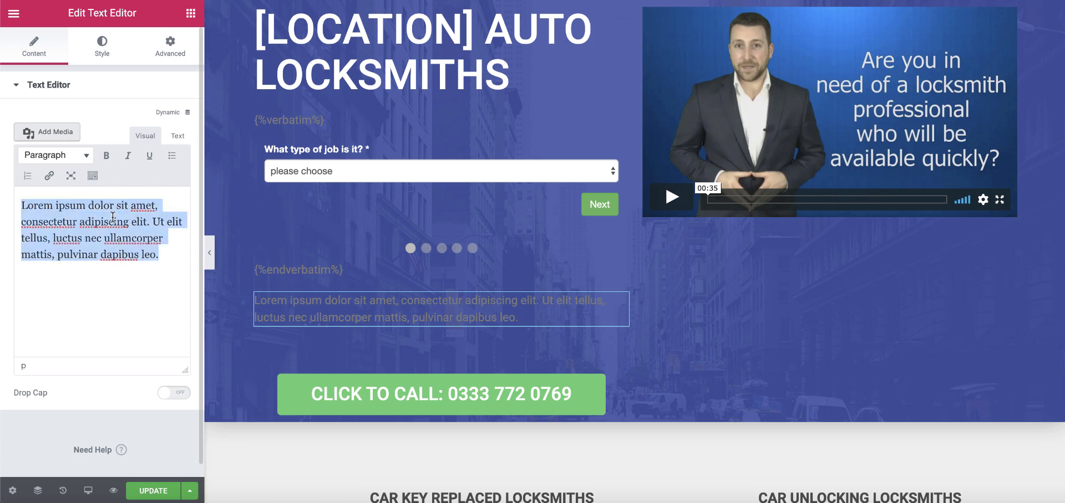
pyautogui.hotkey('ctrl', 'v')
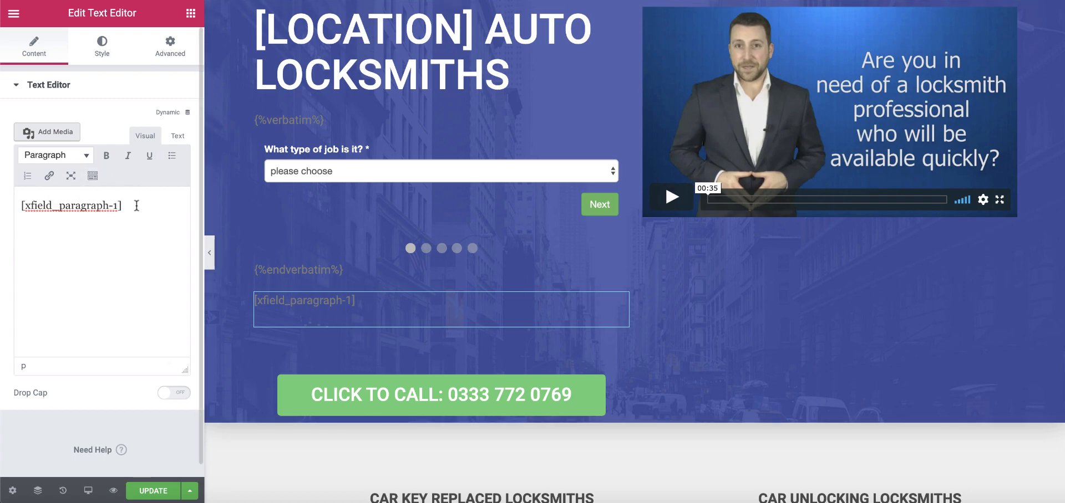
# - Format the [xfield_paragraph-1] text as Heading 1 and update the page
pyautogui.tripleClick(137, 206)
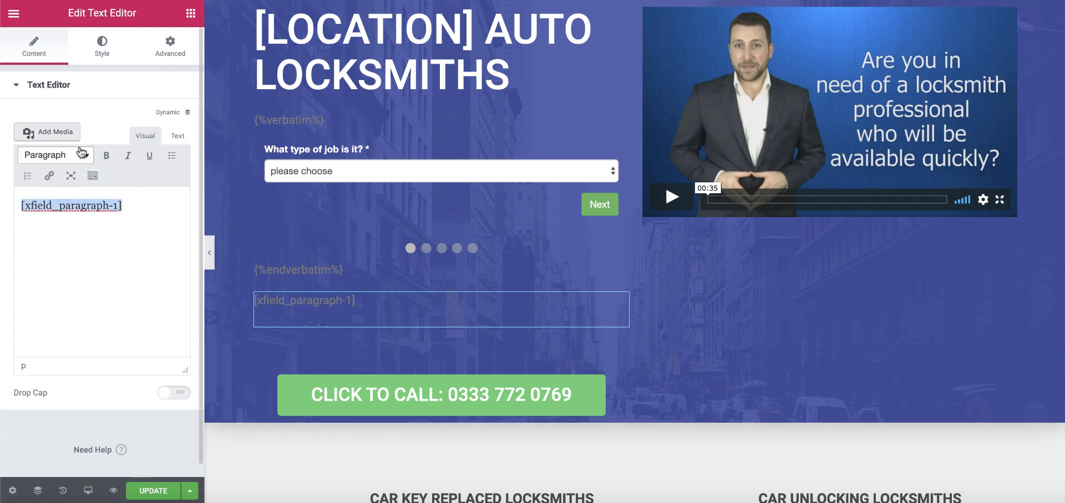
pyautogui.click(82, 156)
pyautogui.click(61, 205)
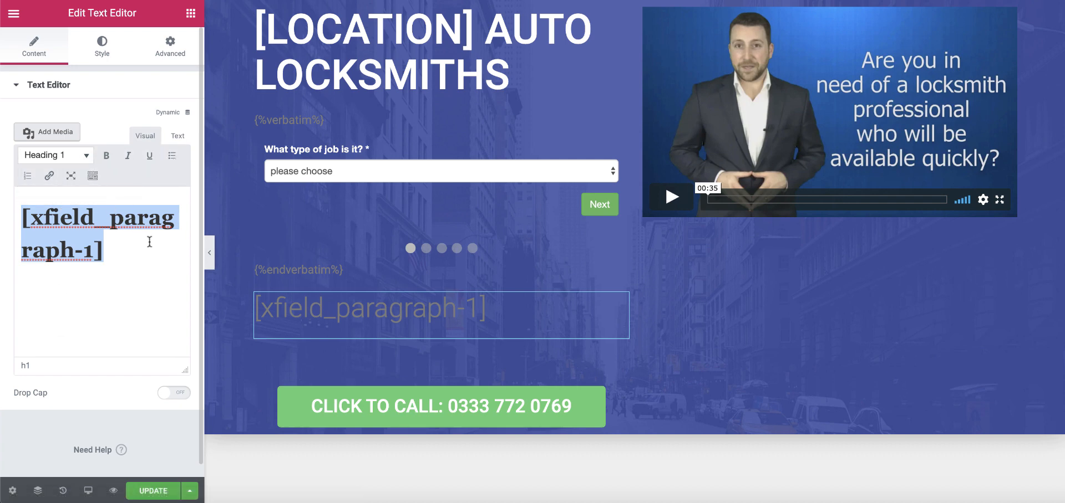
pyautogui.click(155, 491)
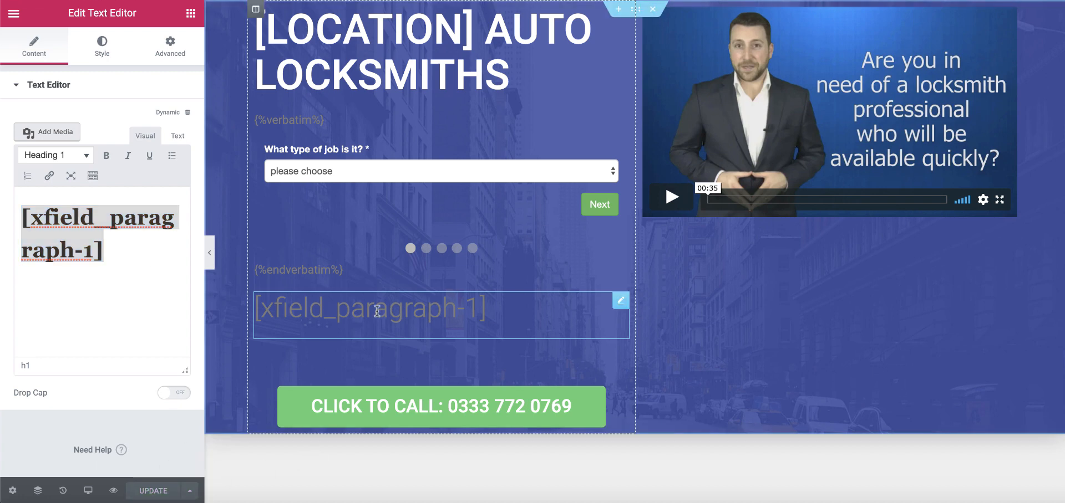
# - Set the text widget's text colour to white and update the page
pyautogui.click(95, 56)
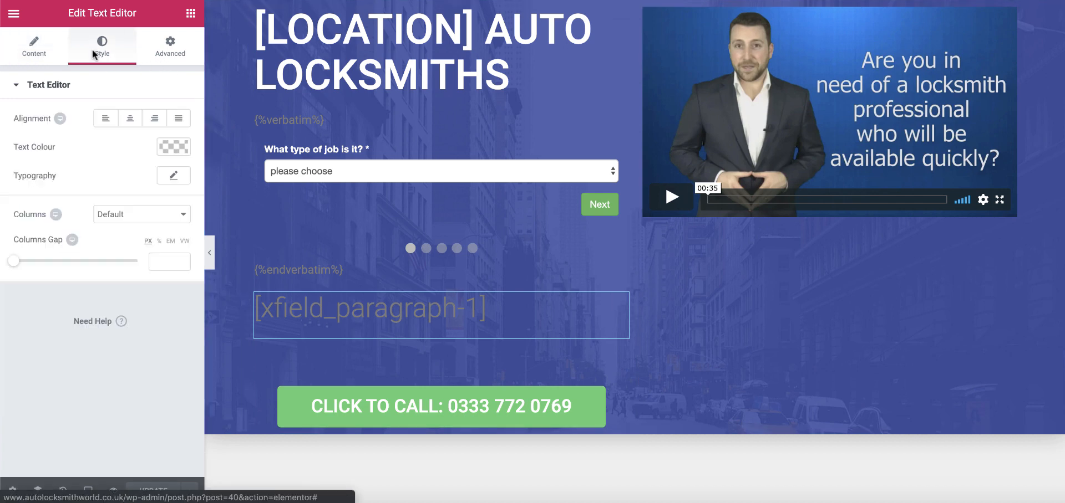
pyautogui.click(174, 149)
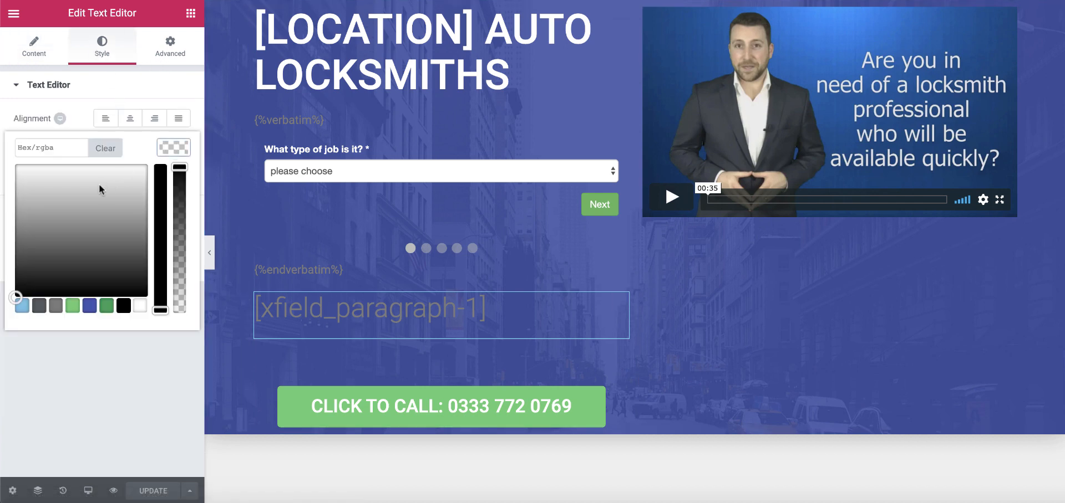
pyautogui.moveTo(66, 195); pyautogui.dragTo(6, 162)
pyautogui.click(6, 227)
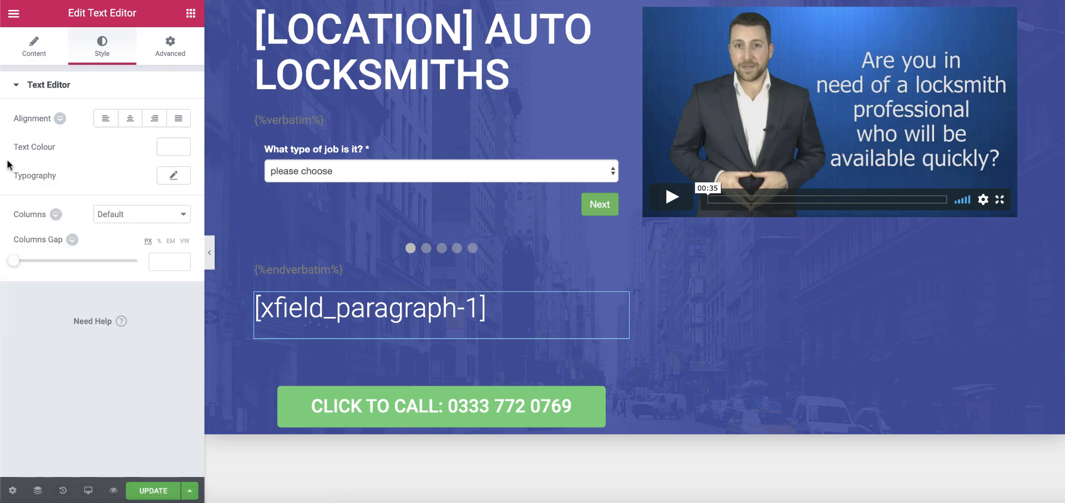
pyautogui.click(150, 492)
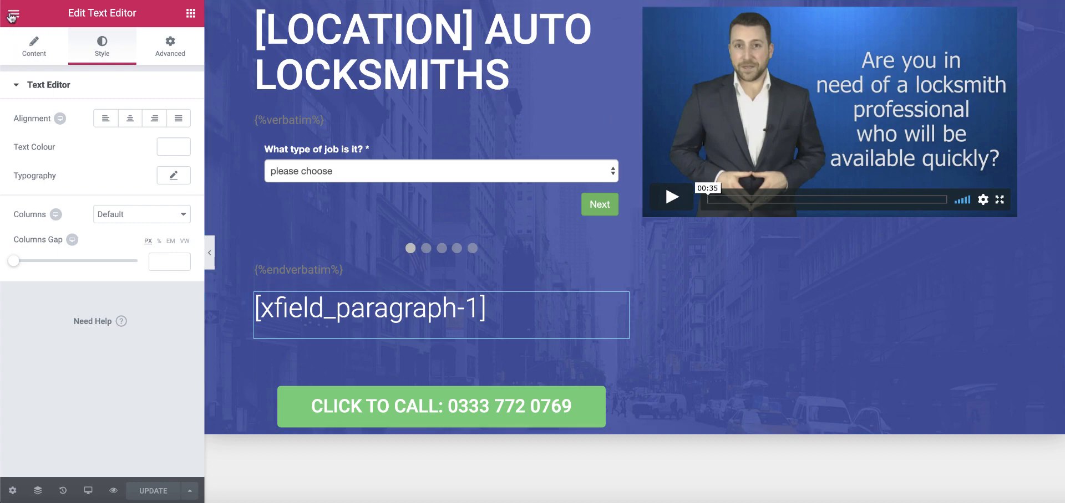
# - Leave the Elementor editor for the live Birmingham page and check the xField paragraph and the nearby location links
pyautogui.click(13, 14)
pyautogui.click(78, 341)
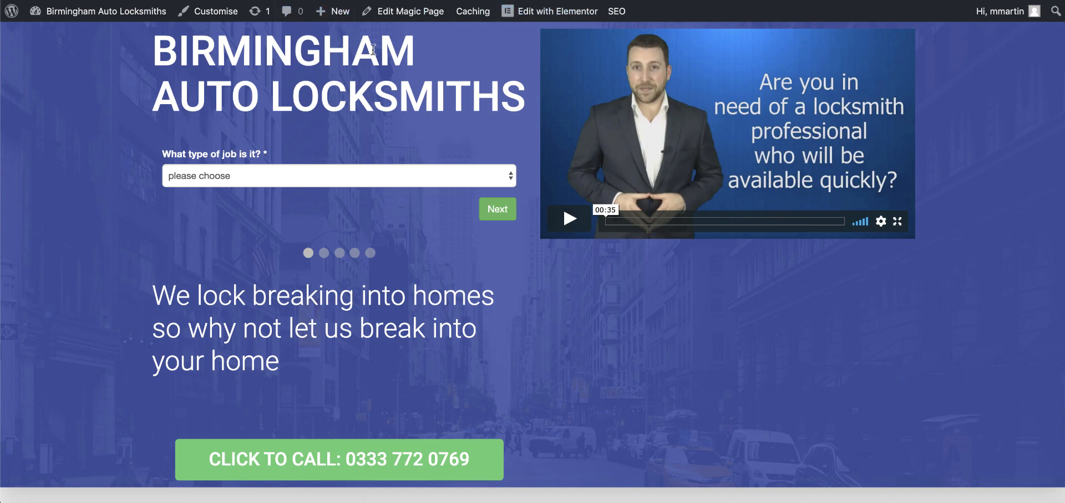
pyautogui.scroll(-13, 403, 255)
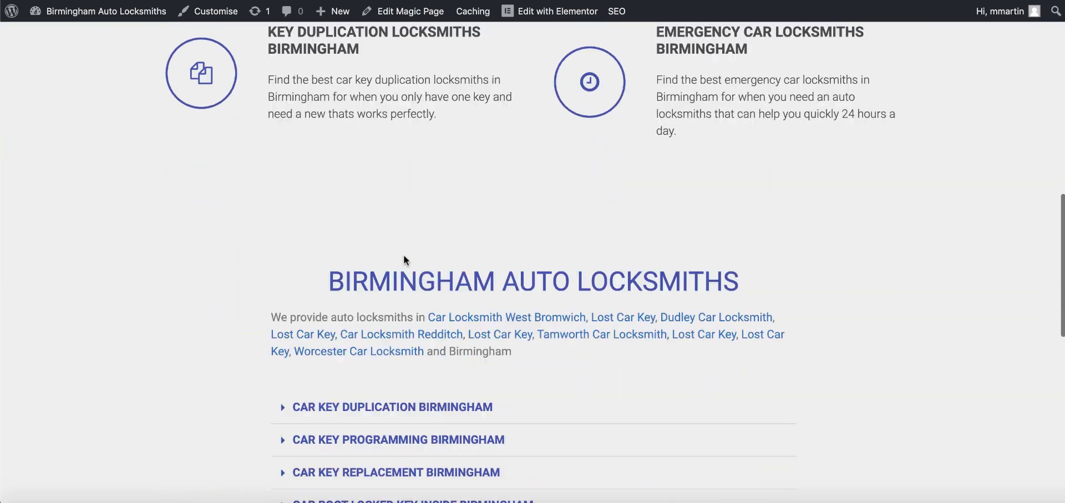
pyautogui.scroll(13, 425, 255)
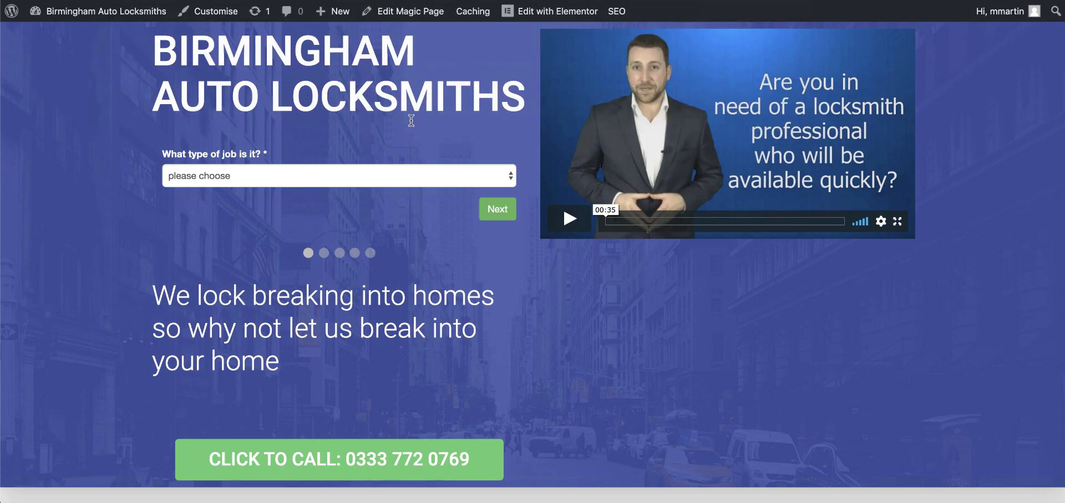
# - Open the Worcester page from the nearby locations list under the Birmingham Auto Locksmiths heading on the site's regular page
pyautogui.scroll(-8, 595, 251)
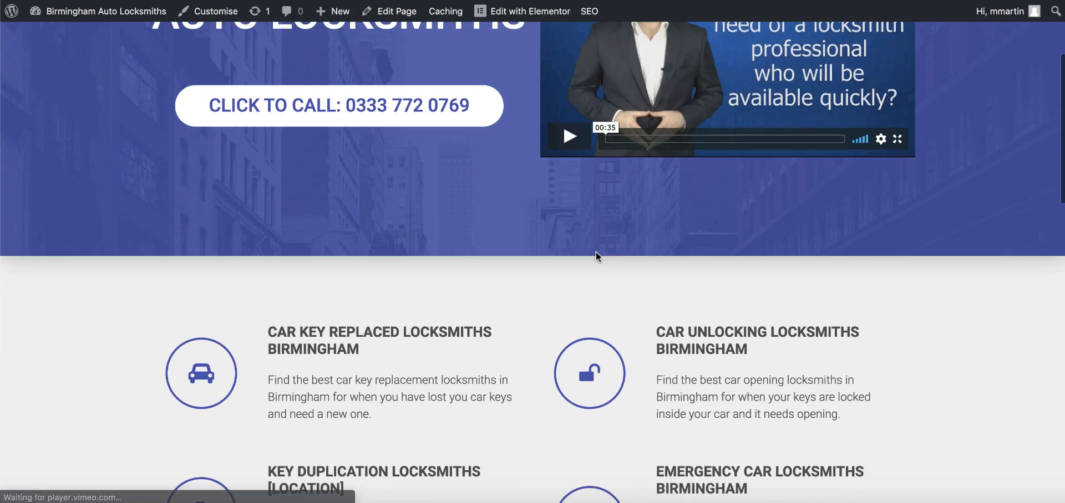
pyautogui.scroll(-1, 595, 258)
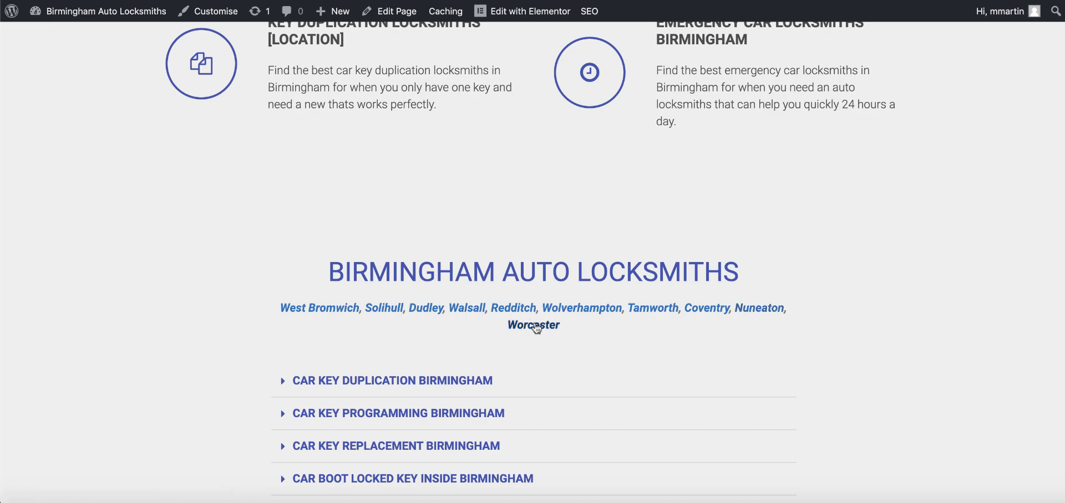
pyautogui.click(512, 326)
pyautogui.scroll(-13, 529, 316)
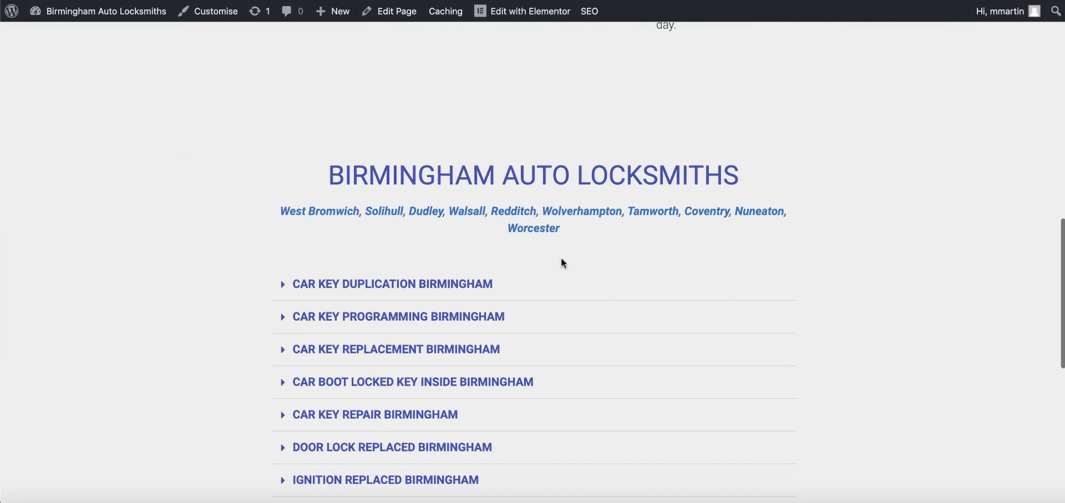
pyautogui.click(529, 233)
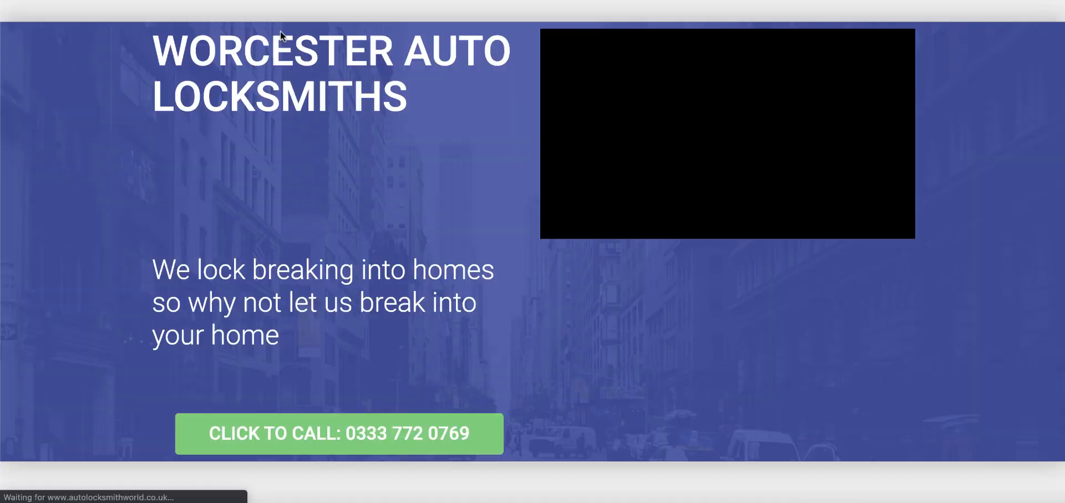
# - Open the lost-car-keys/leeds/ page and follow its first nearby location link to check the xField paragraph on both pages
pyautogui.moveTo(331, 11)
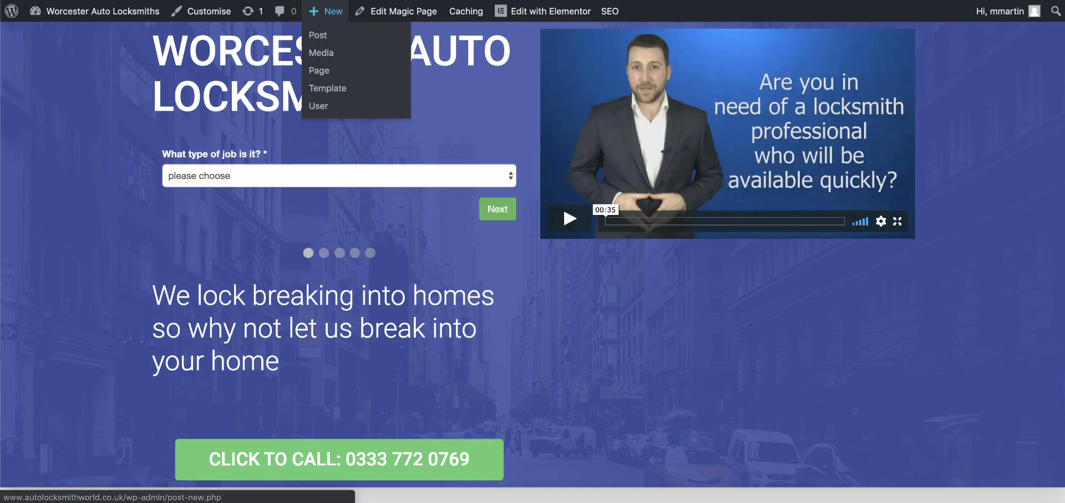
pyautogui.write('leeds/')
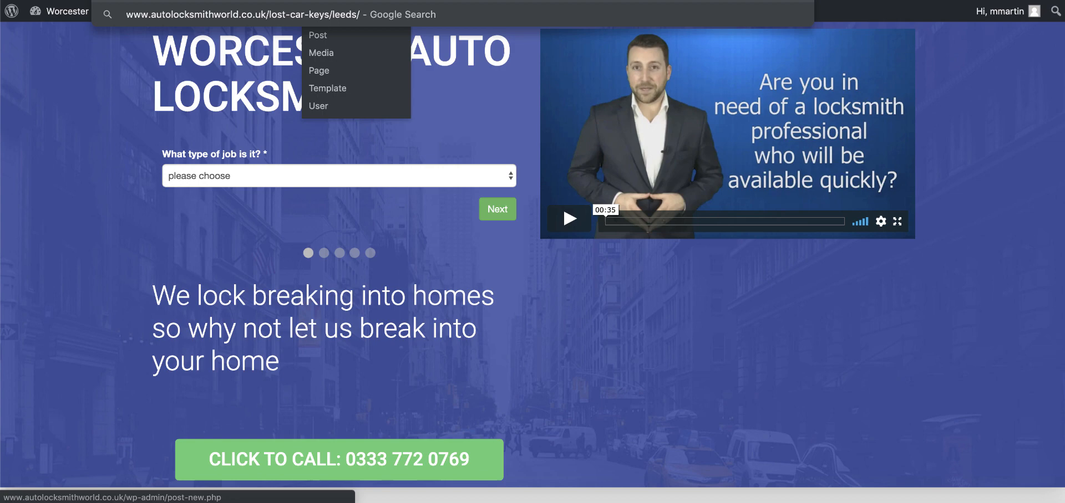
pyautogui.press('Return')
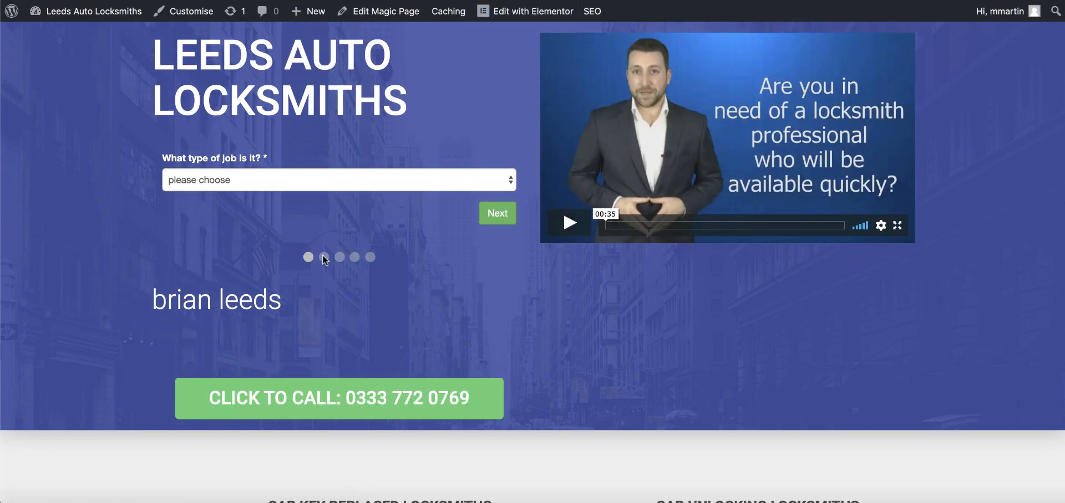
pyautogui.scroll(-10, 433, 269)
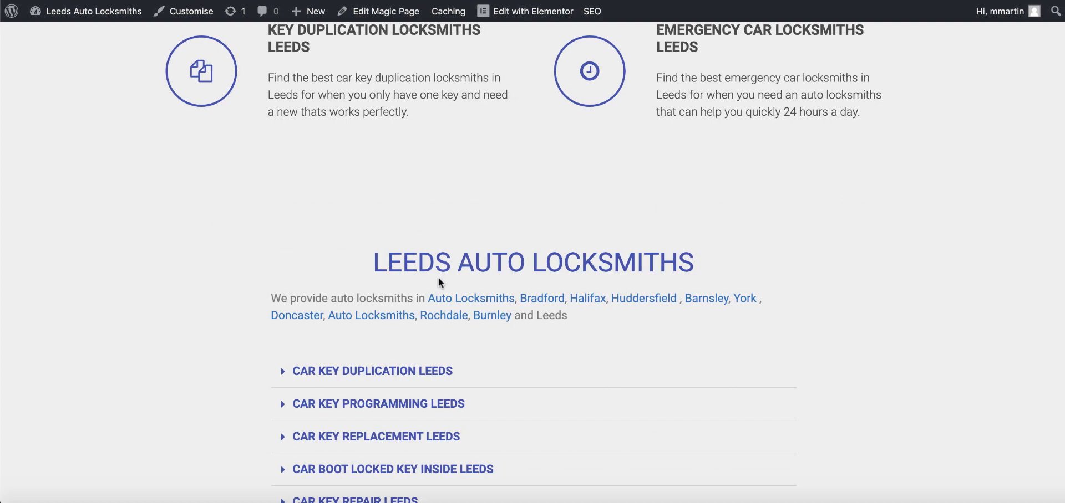
pyautogui.click(482, 299)
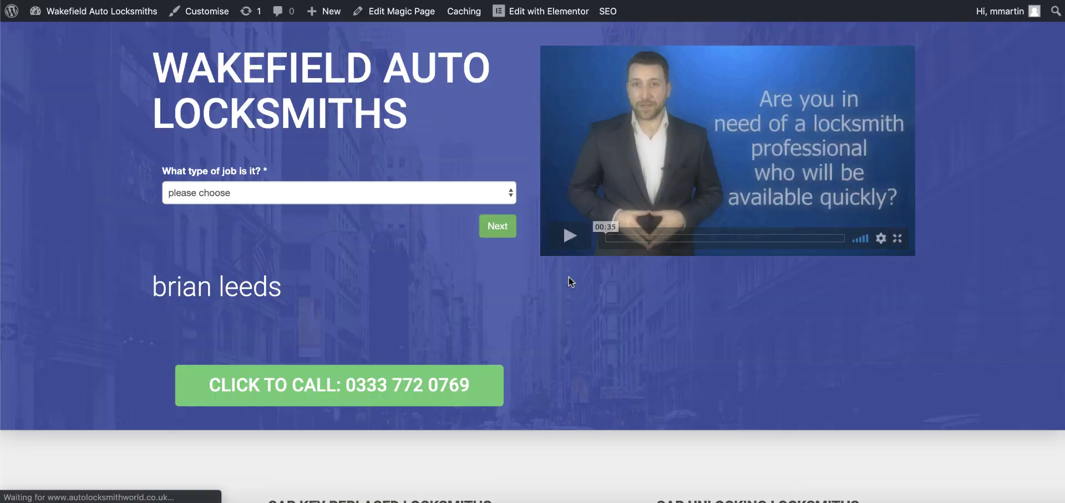
pyautogui.scroll(-6, 357, 332)
pyautogui.scroll(6, 357, 328)
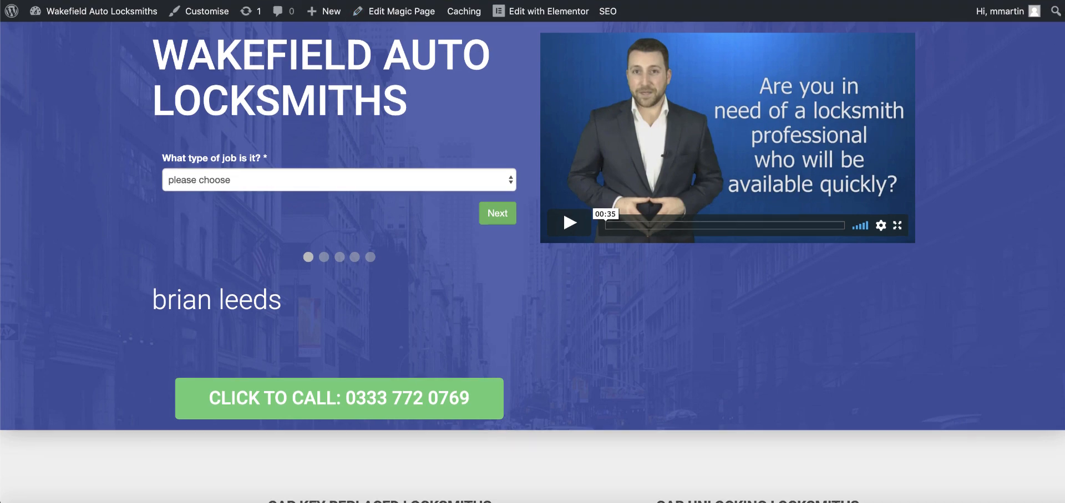
# - Open the lost-car-keys/liverpool/ page and check the xField paragraph there and on the Lost Car Key link's page
pyautogui.write('liverpool/')
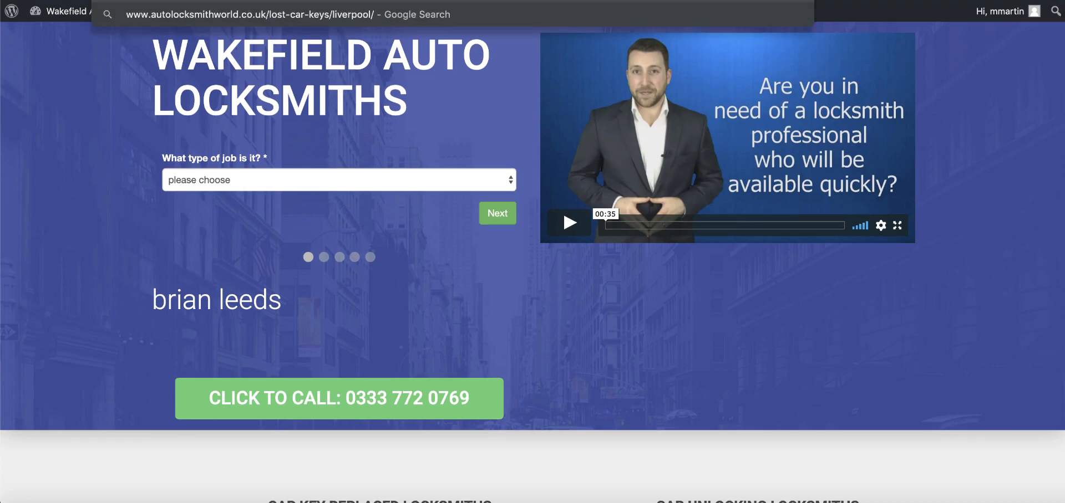
pyautogui.press('Return')
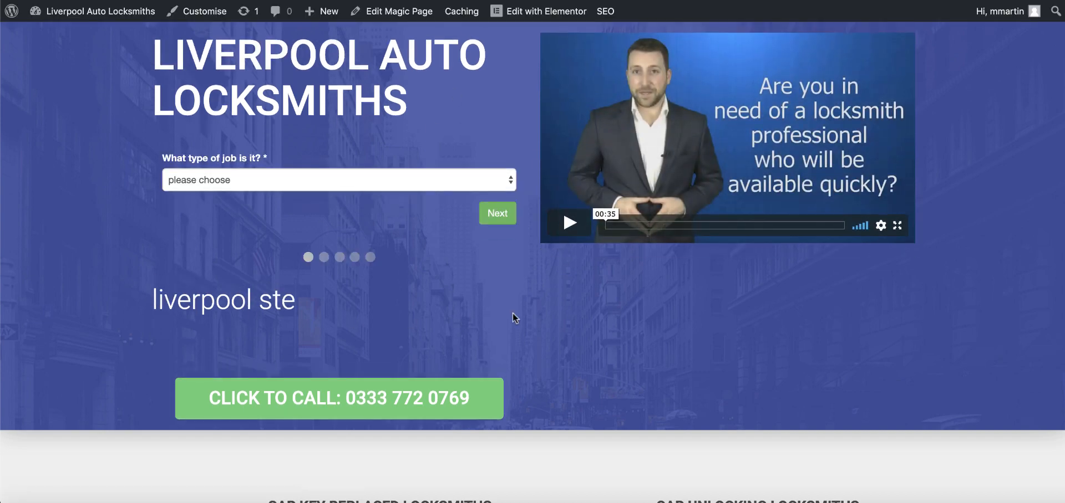
pyautogui.scroll(-10, 564, 313)
pyautogui.scroll(-2, 568, 267)
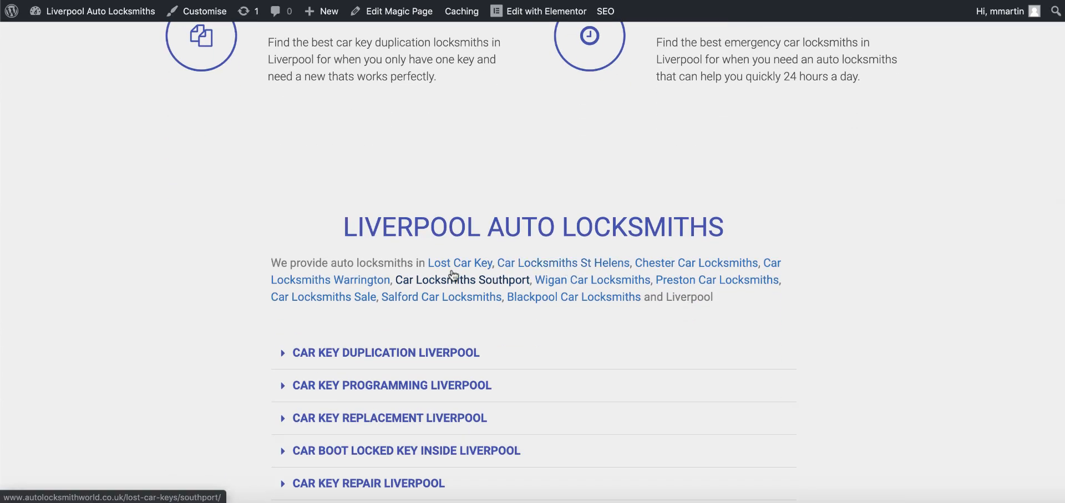
pyautogui.click(456, 265)
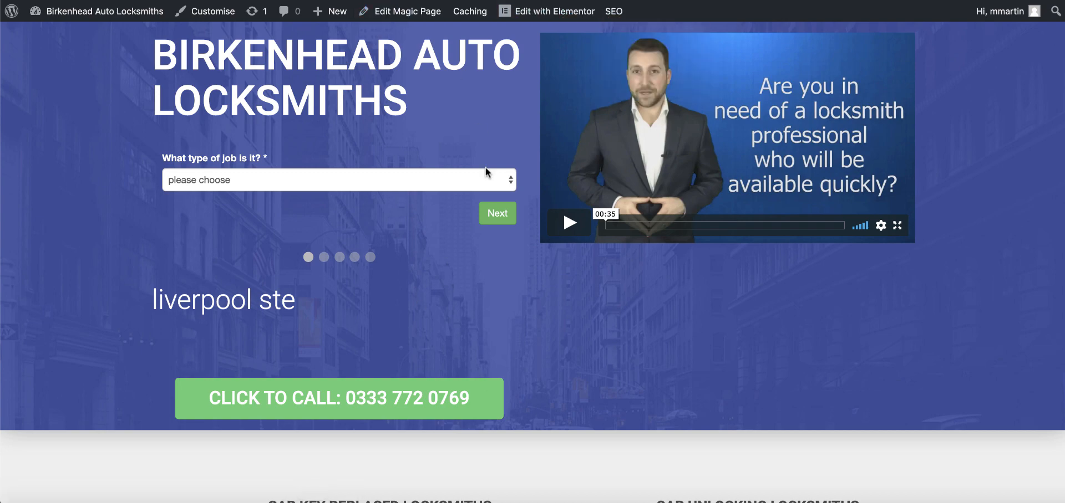
# - Check the xField paragraph on the lost-car-keys/glasgow/ page and on its linked Paisley page, and follow the link back to Glasgow
pyautogui.write('glasgow/')
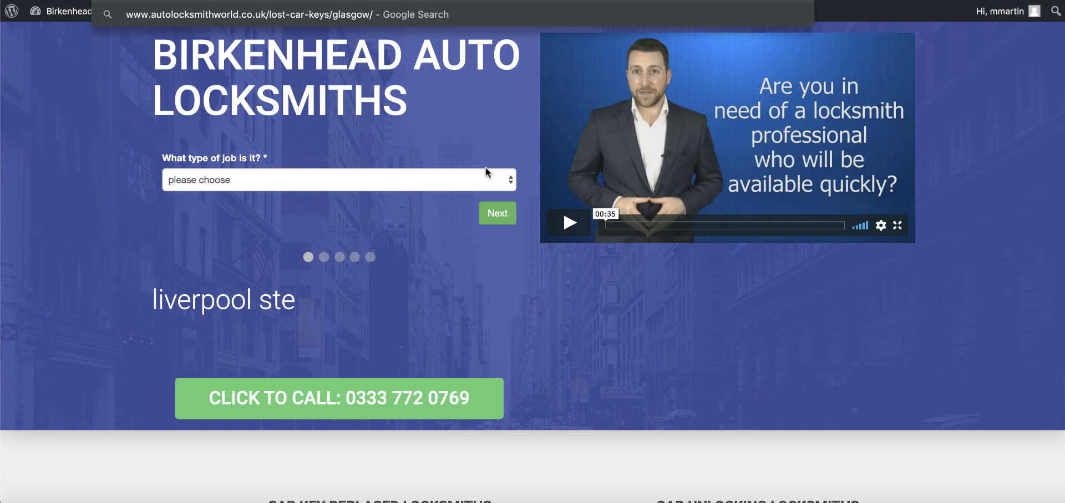
pyautogui.press('Return')
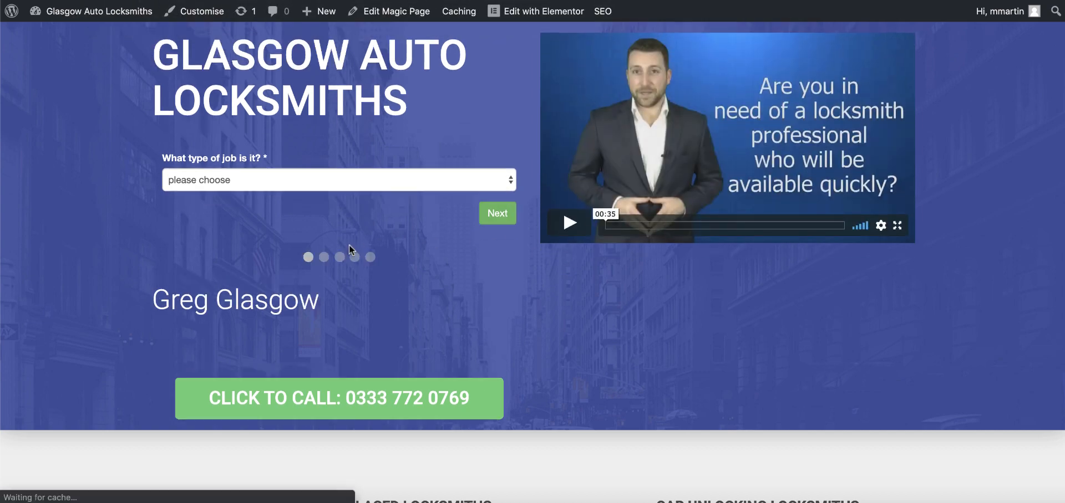
pyautogui.scroll(-5, 480, 290)
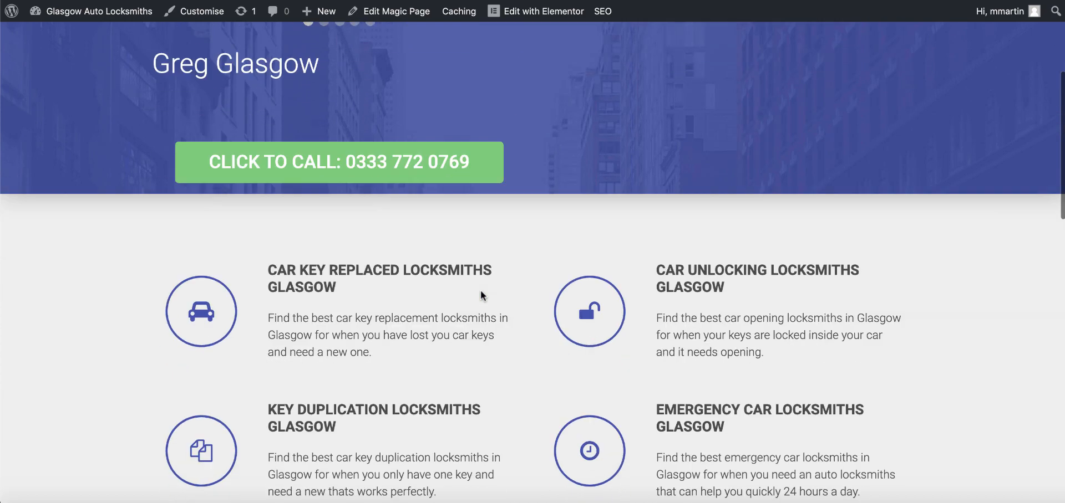
pyautogui.scroll(-9, 480, 290)
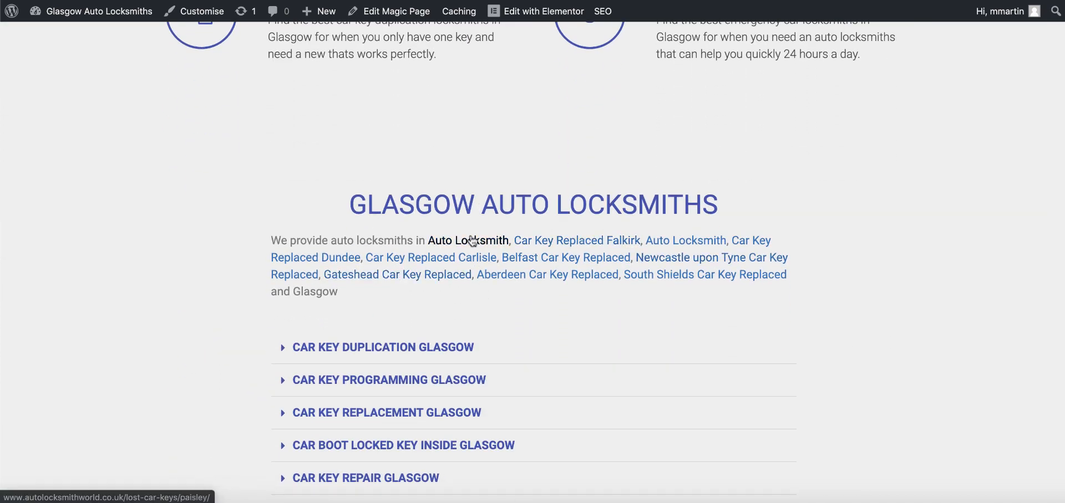
pyautogui.click(459, 244)
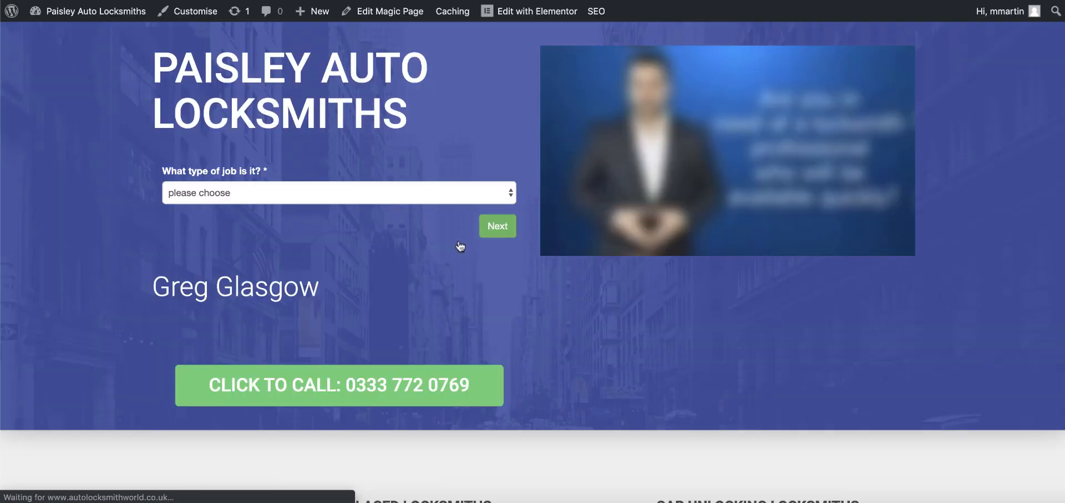
pyautogui.scroll(-5, 447, 269)
pyautogui.scroll(-10, 447, 269)
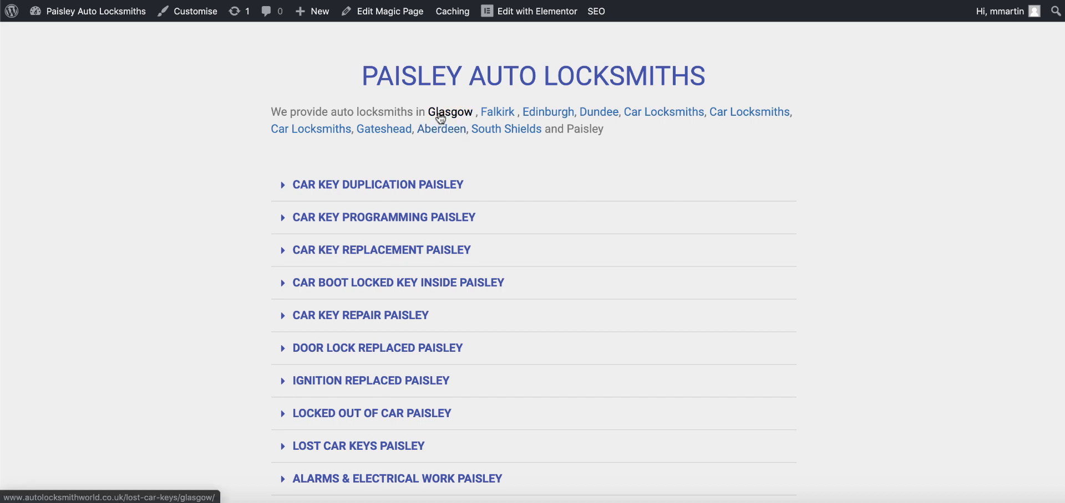
pyautogui.click(440, 118)
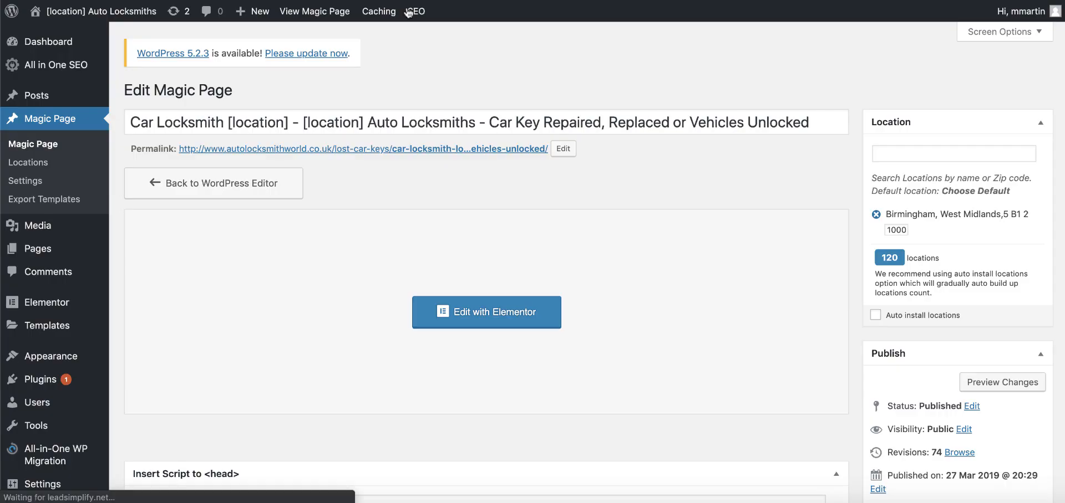
# - Open the [xfield_paragraph-1] xField for editing on the Edit Magic Page screen and select its Liverpool location set's custom value
pyautogui.scroll(-1, 550, 164)
pyautogui.scroll(-20, 550, 164)
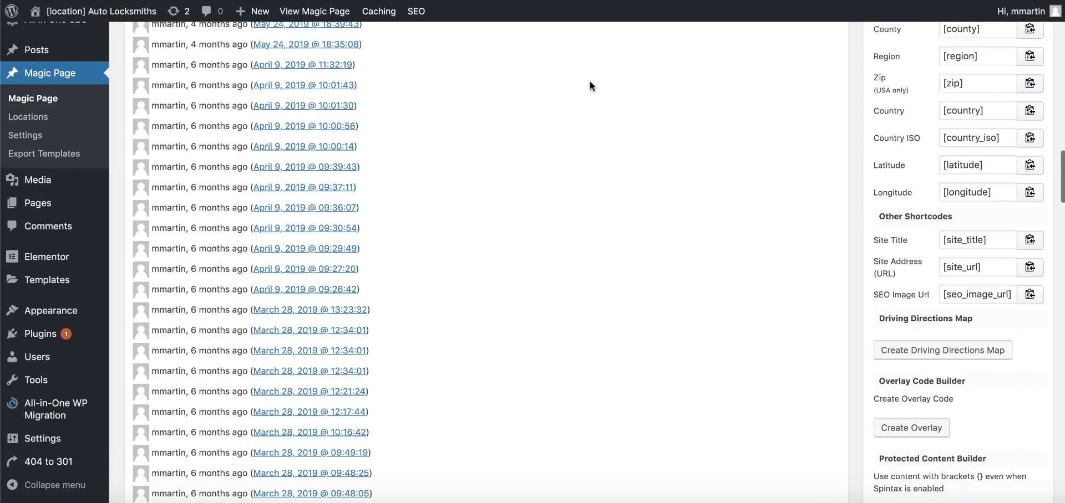
pyautogui.scroll(-15, 650, 233)
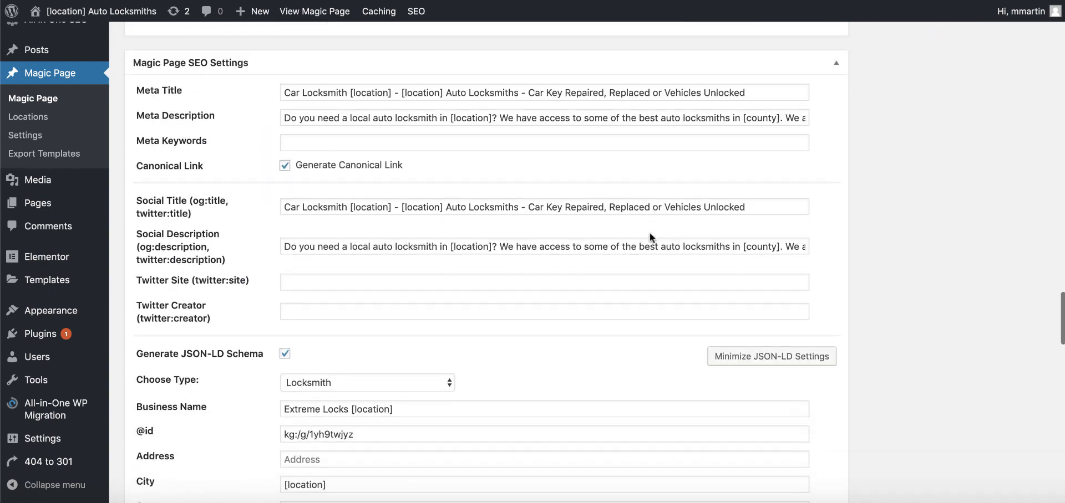
pyautogui.scroll(-15, 649, 237)
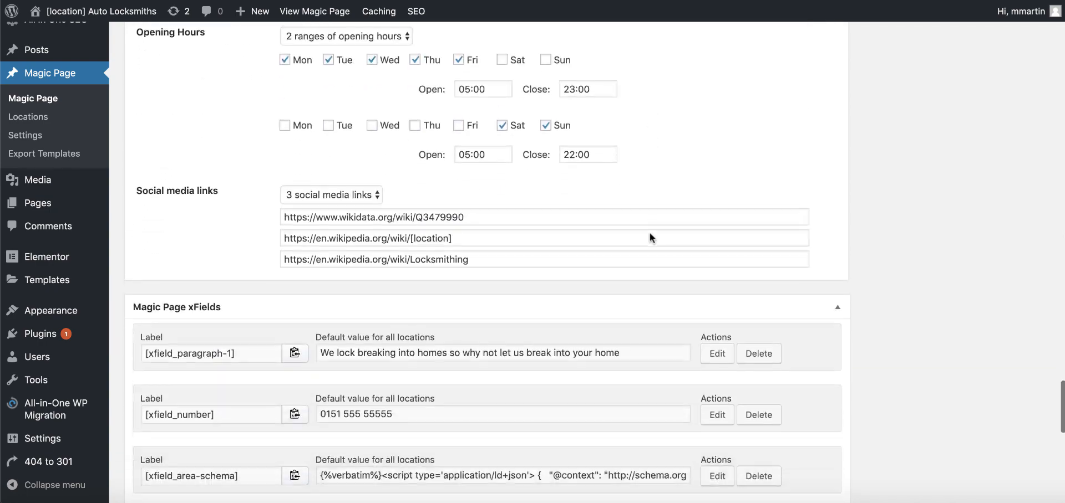
pyautogui.scroll(-8, 650, 234)
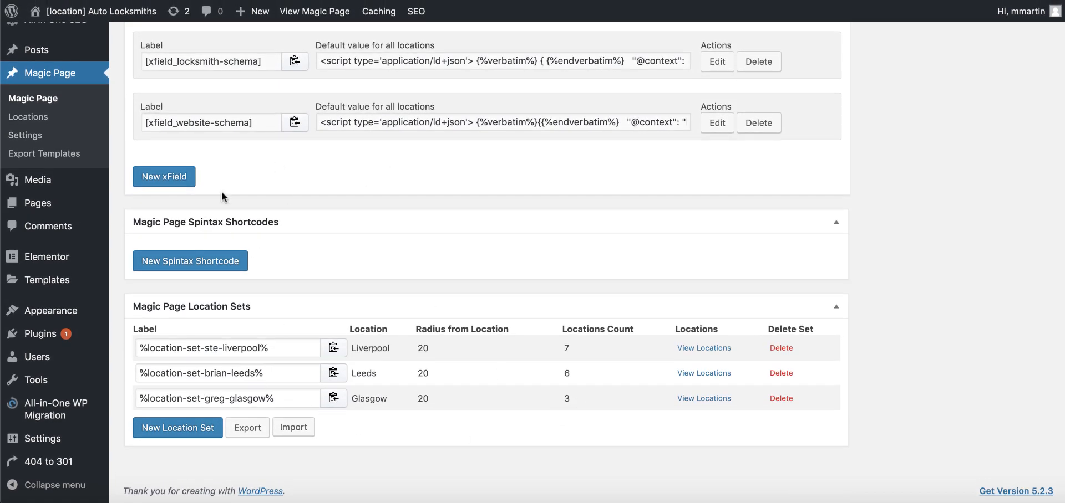
pyautogui.scroll(6, 221, 196)
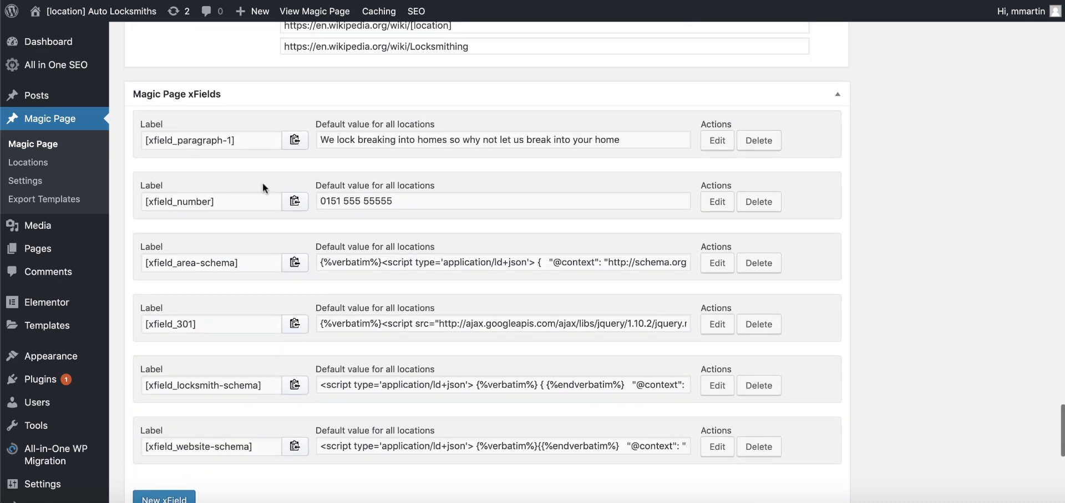
pyautogui.click(717, 142)
pyautogui.scroll(-2, 505, 257)
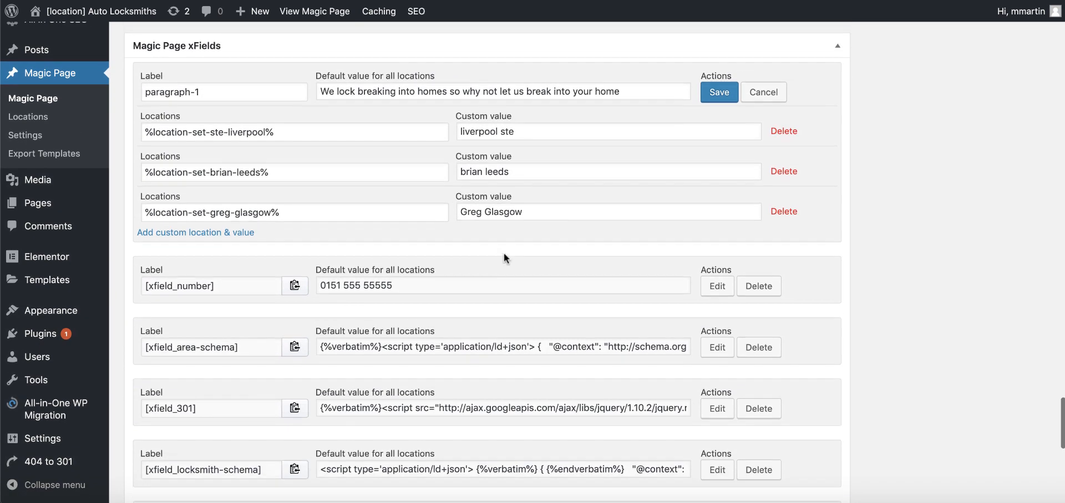
pyautogui.scroll(-5, 590, 222)
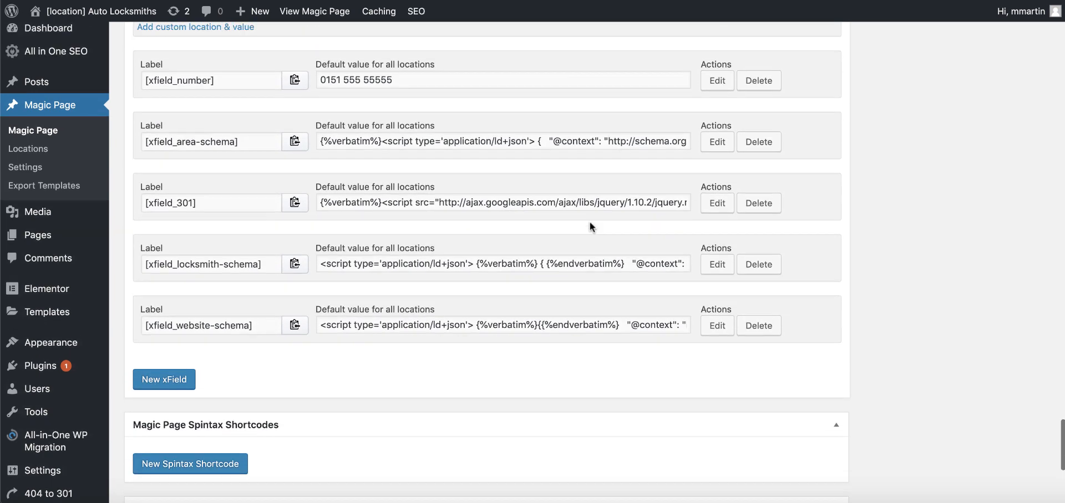
pyautogui.scroll(5, 590, 221)
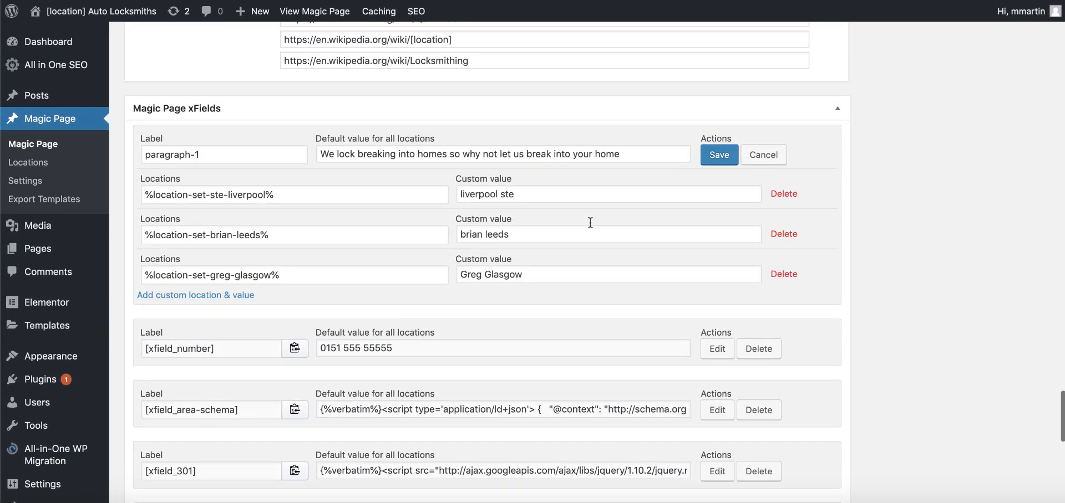
pyautogui.tripleClick(536, 194)
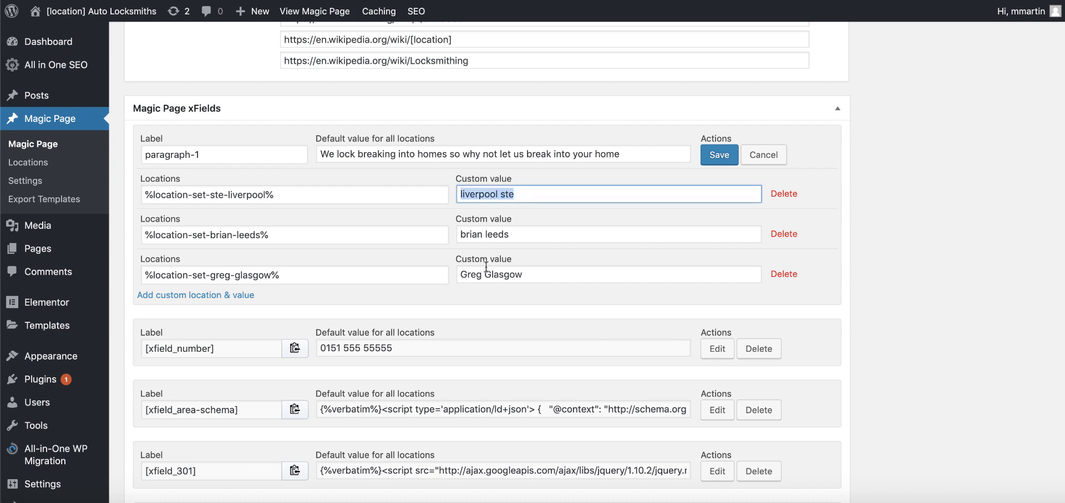
# - Start a new spintax shortcode under Magic Page Spintax Shortcodes and label it "Liverpool Ste"
pyautogui.scroll(-9, 486, 267)
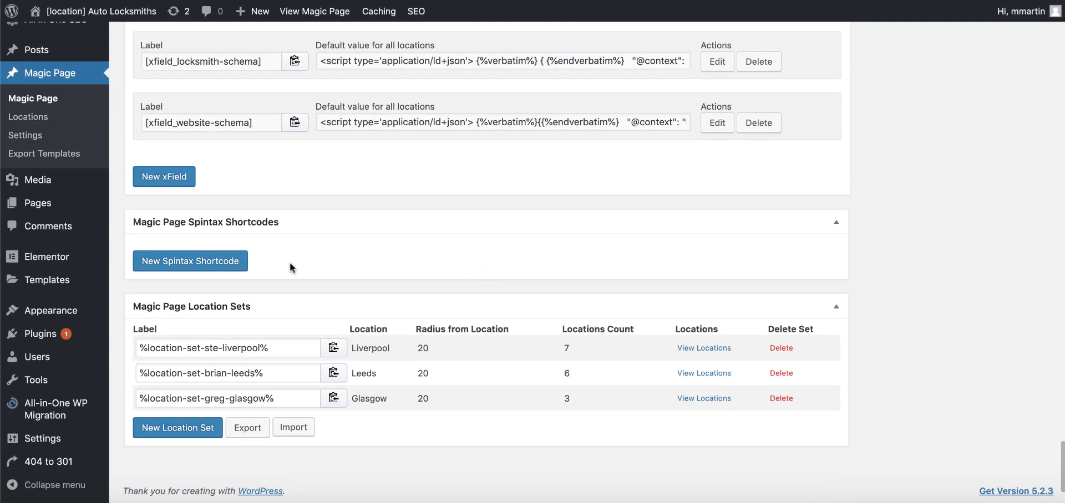
pyautogui.click(186, 260)
pyautogui.click(333, 271)
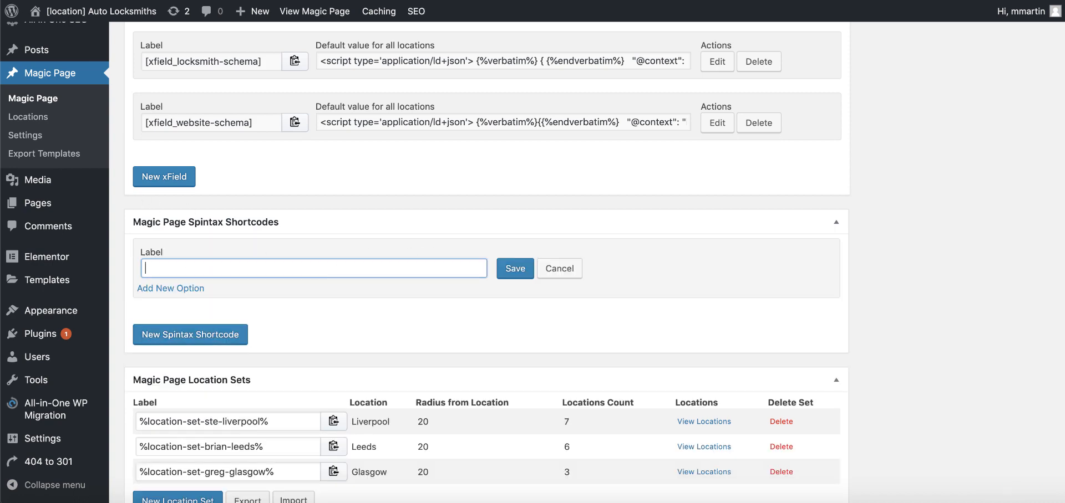
pyautogui.write('Liverpool Ste')
# - Add four blank options to the Liverpool Ste spintax shortcode
pyautogui.click(159, 291)
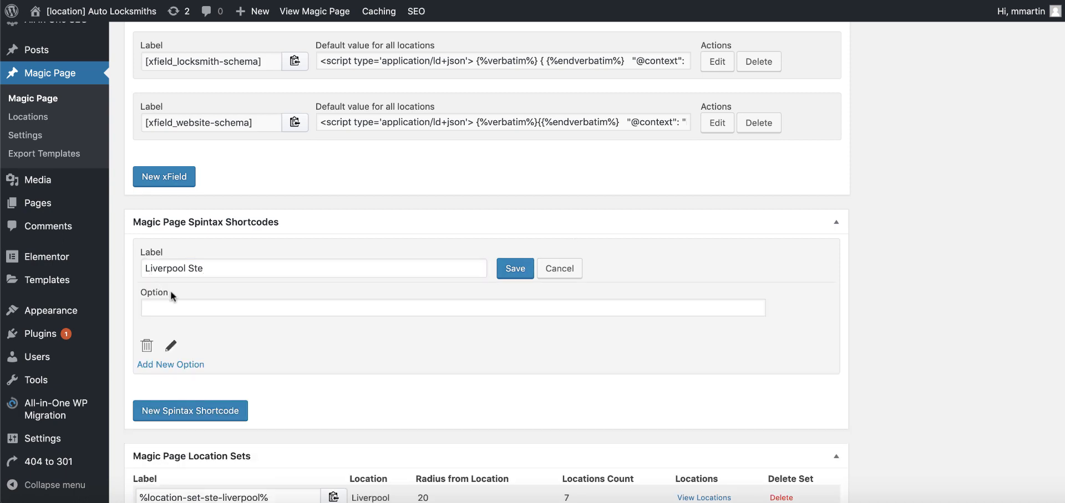
pyautogui.click(173, 363)
pyautogui.scroll(-1, 238, 364)
pyautogui.scroll(-1, 236, 364)
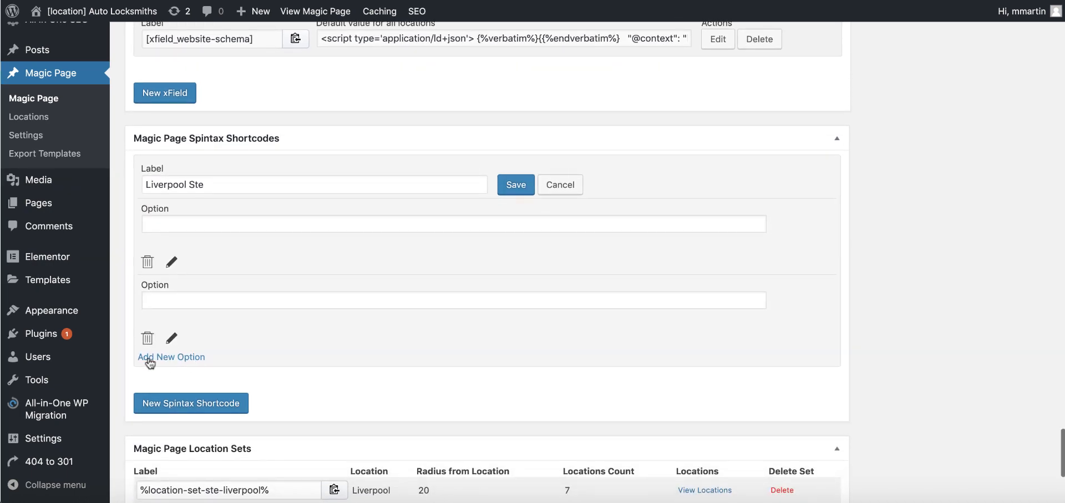
pyautogui.click(168, 360)
pyautogui.click(167, 436)
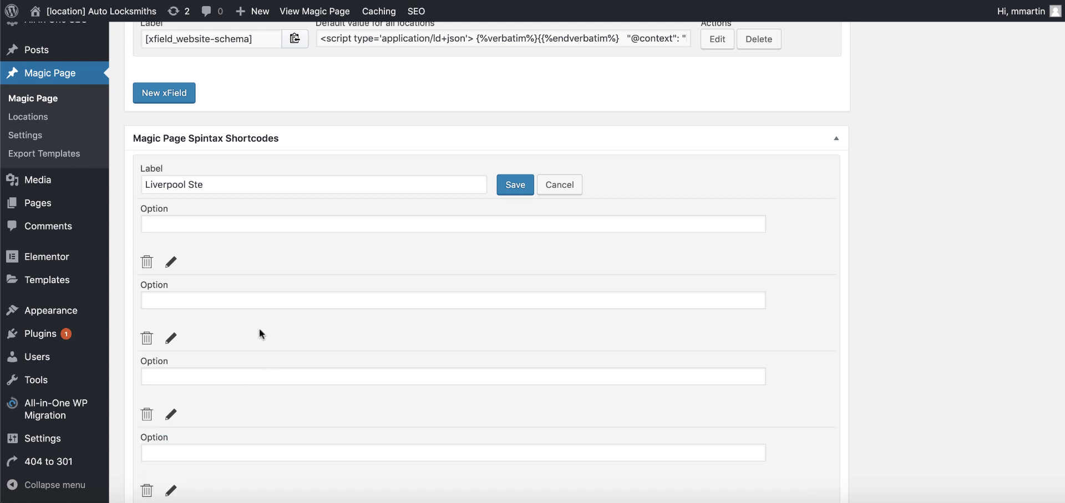
# - Fill the four Liverpool Ste spintax options with "liverpool ste 1", "liverpool ste 2", "liverpool ste 3" and "liverpool ste 4"
pyautogui.click(157, 222)
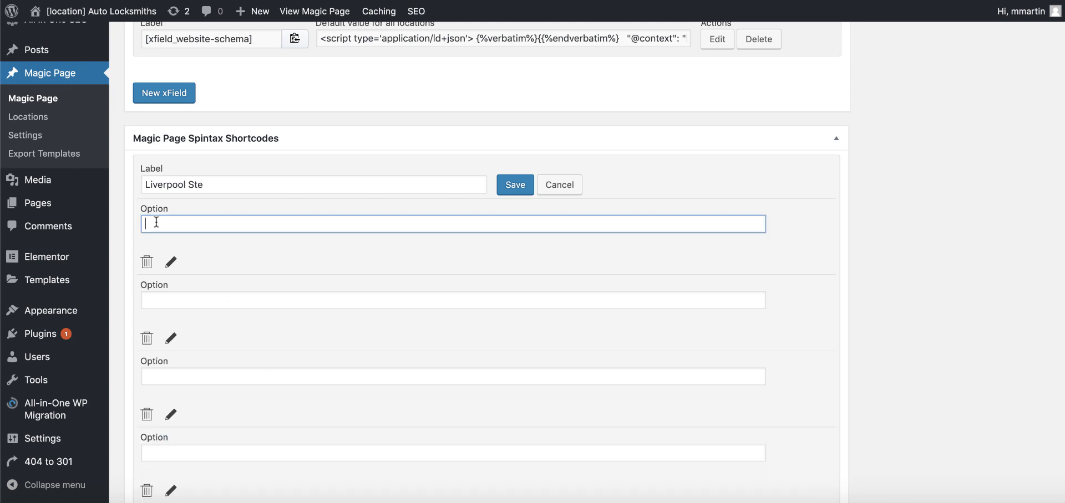
pyautogui.write('liverpool ste 1')
pyautogui.click(229, 300)
pyautogui.write('liverpool ste')
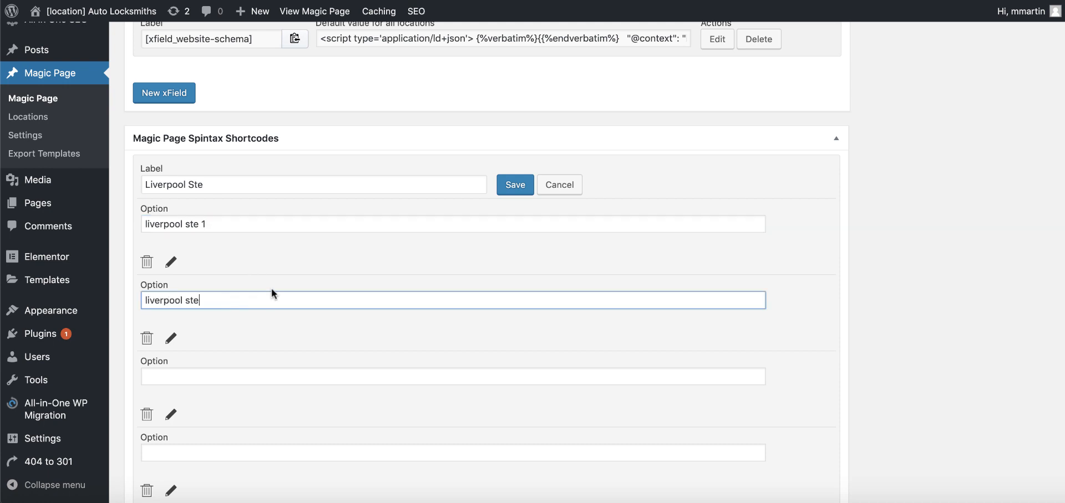
pyautogui.write(' 2')
pyautogui.click(244, 375)
pyautogui.write('liverpool ste ')
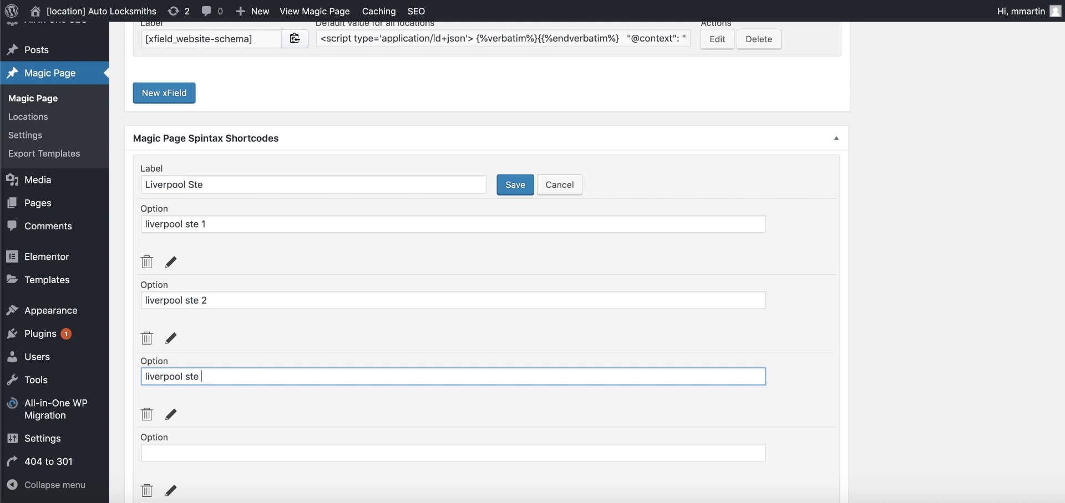
pyautogui.write('3')
pyautogui.click(211, 453)
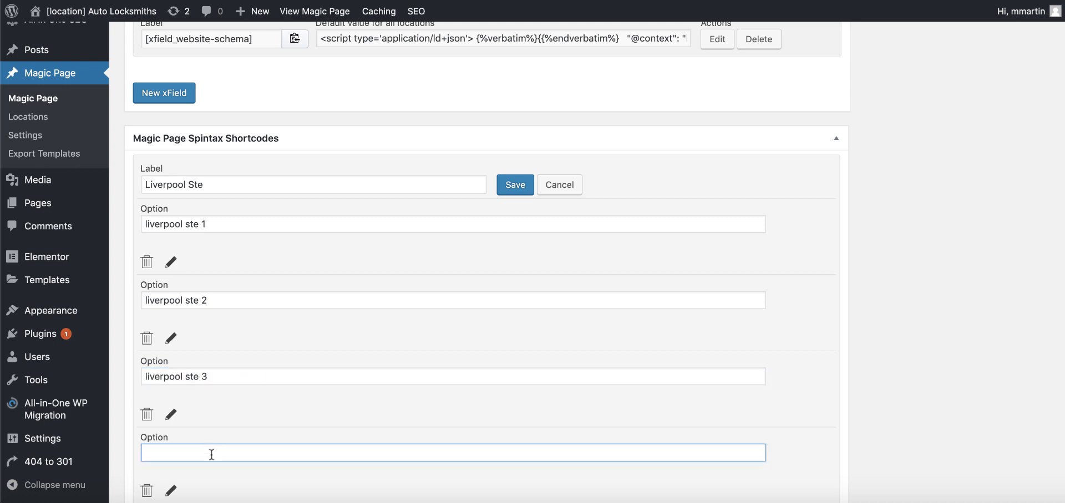
pyautogui.write('liverpool ste 4')
# - Turn the first option into nested spintax reading "{liverpool ste 1|liverpool ste 6|liverpool ste 7}" and save the spintax shortcode
pyautogui.scroll(-3, 250, 421)
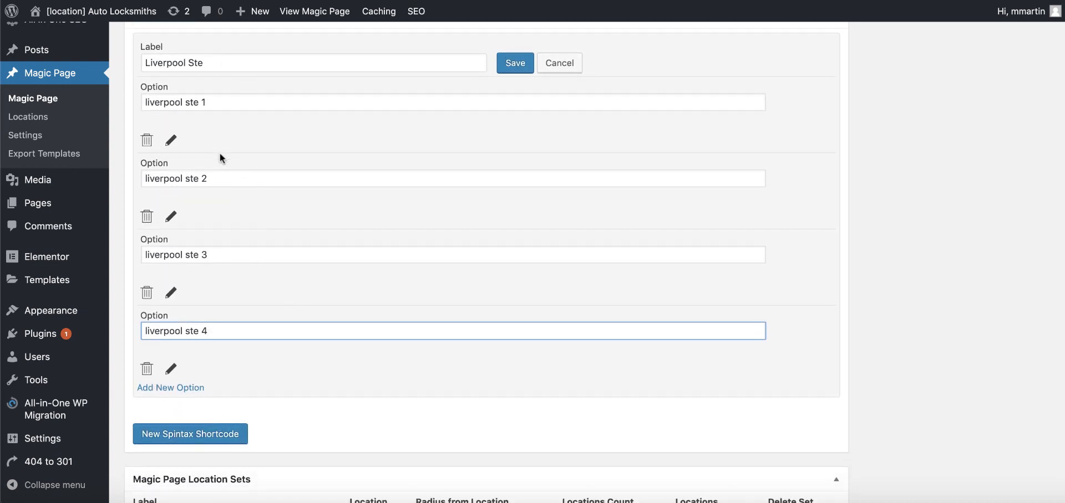
pyautogui.click(210, 103)
pyautogui.press('Home')
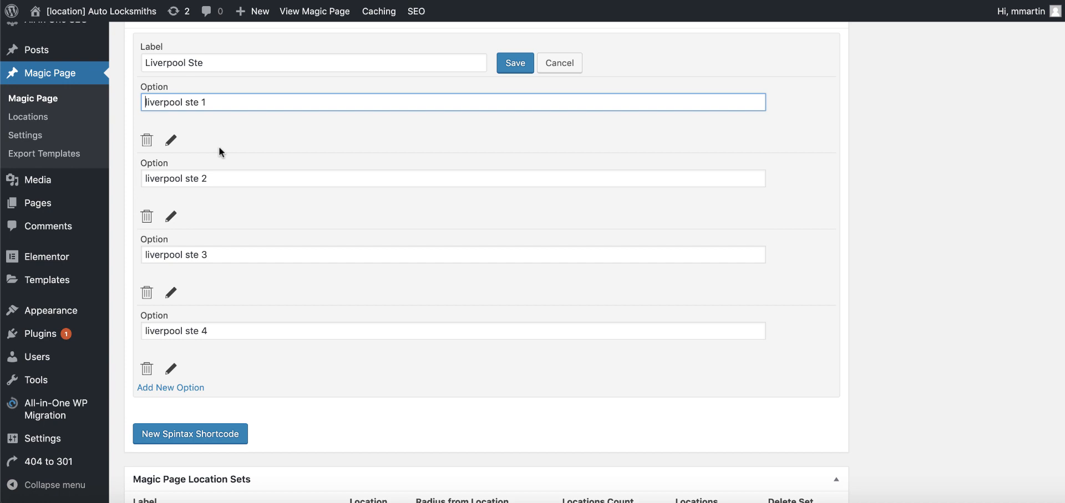
pyautogui.write('{')
pyautogui.click(270, 97)
pyautogui.write('|liverpool ste')
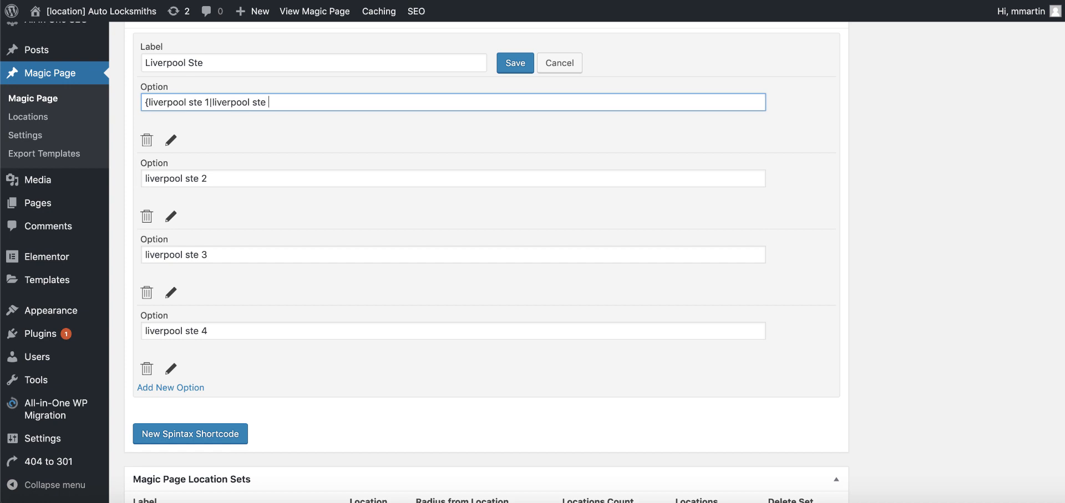
pyautogui.write(' 6|liverpool ste &')
pyautogui.press('BackSpace')
pyautogui.write('7}')
pyautogui.moveTo(351, 102); pyautogui.dragTo(153, 102)
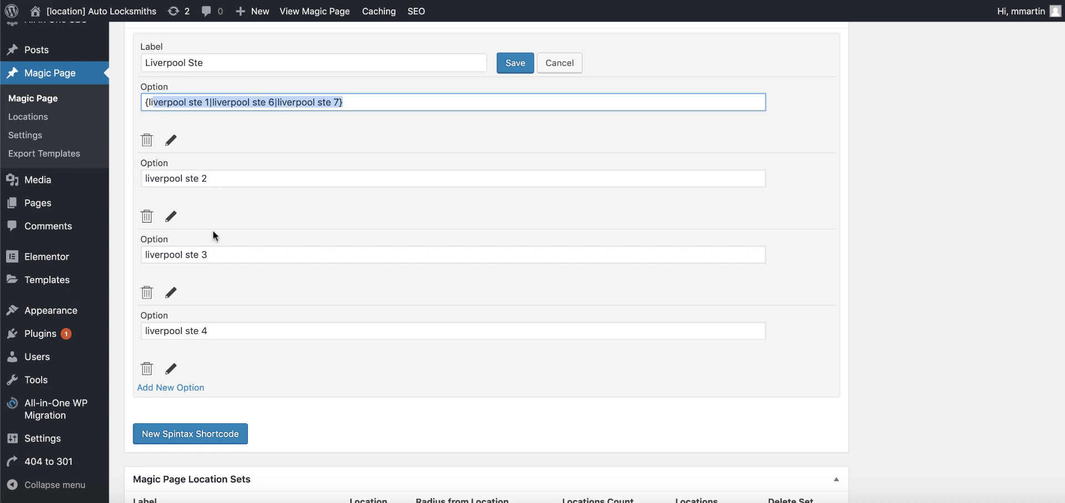
pyautogui.click(501, 72)
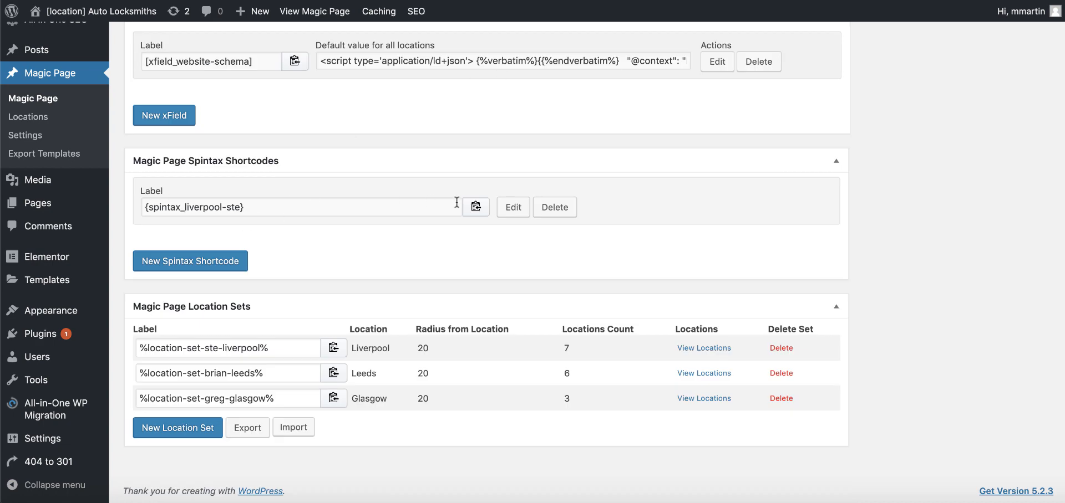
# - Copy the {spintax_liverpool-ste} shortcode, replace the Liverpool location set's custom value in the paragraph-1 xField with it, and save the xField
pyautogui.click(475, 208)
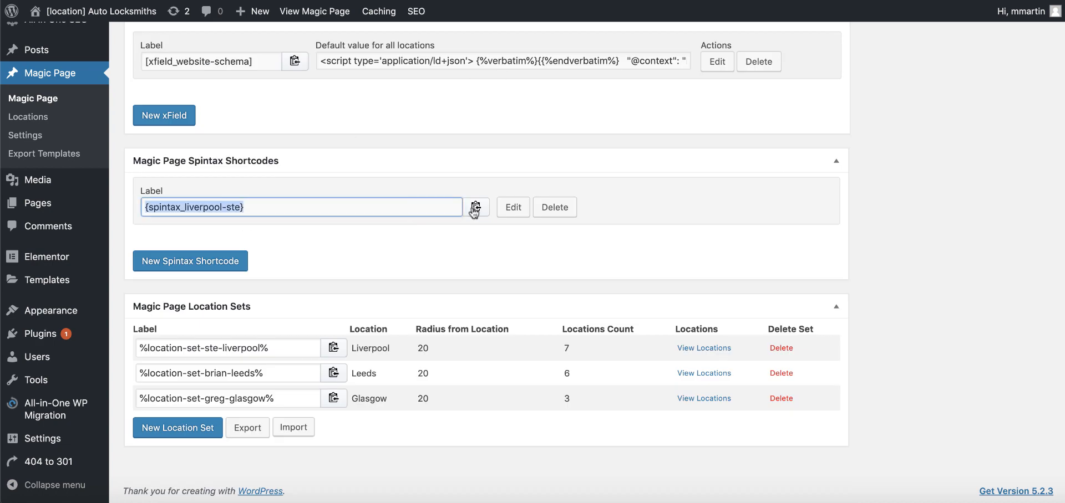
pyautogui.scroll(5, 473, 209)
pyautogui.scroll(3, 471, 208)
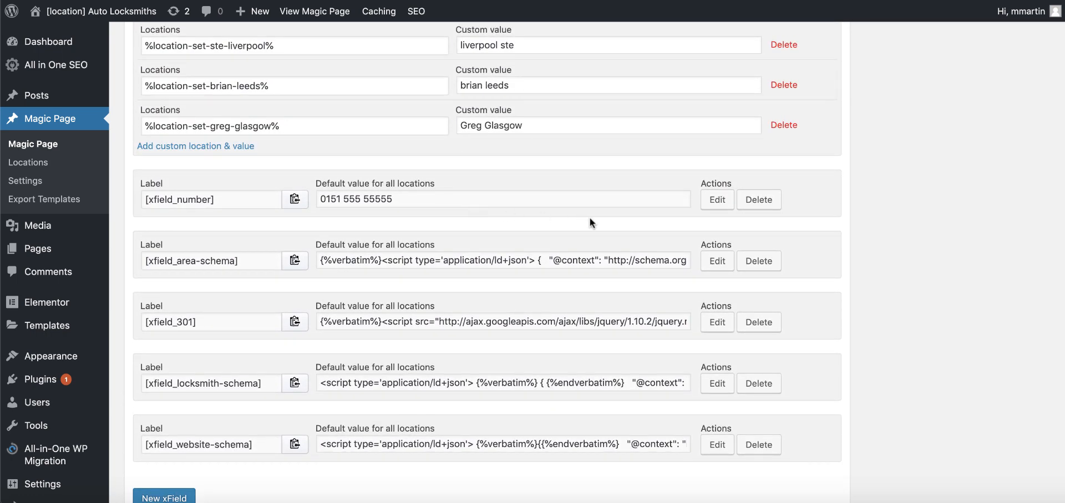
pyautogui.scroll(2, 474, 228)
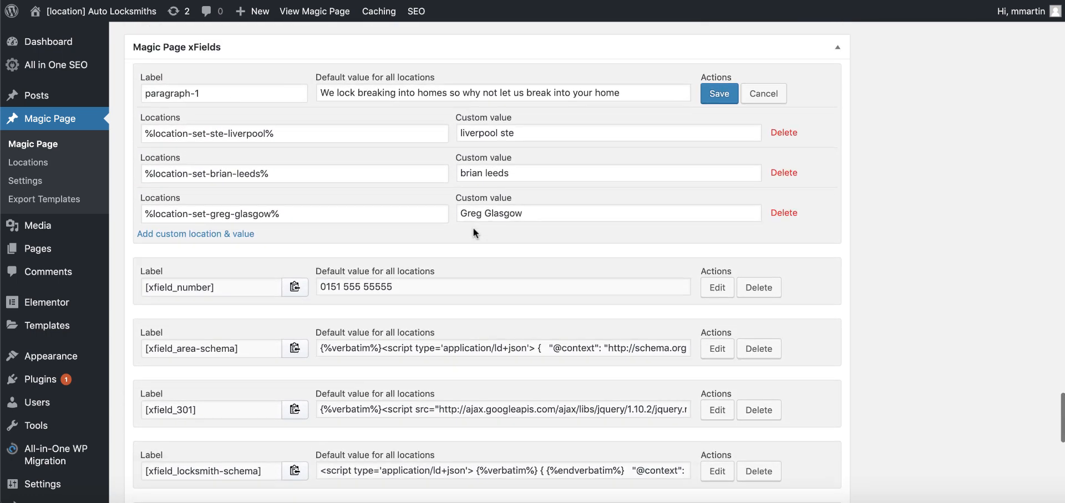
pyautogui.tripleClick(604, 131)
pyautogui.hotkey('ctrl', 'v')
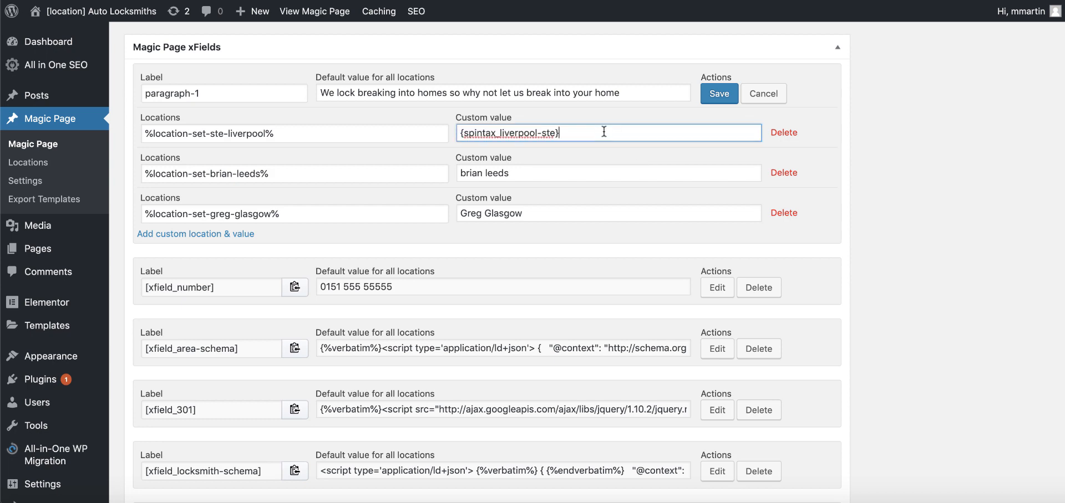
pyautogui.scroll(-1, 573, 237)
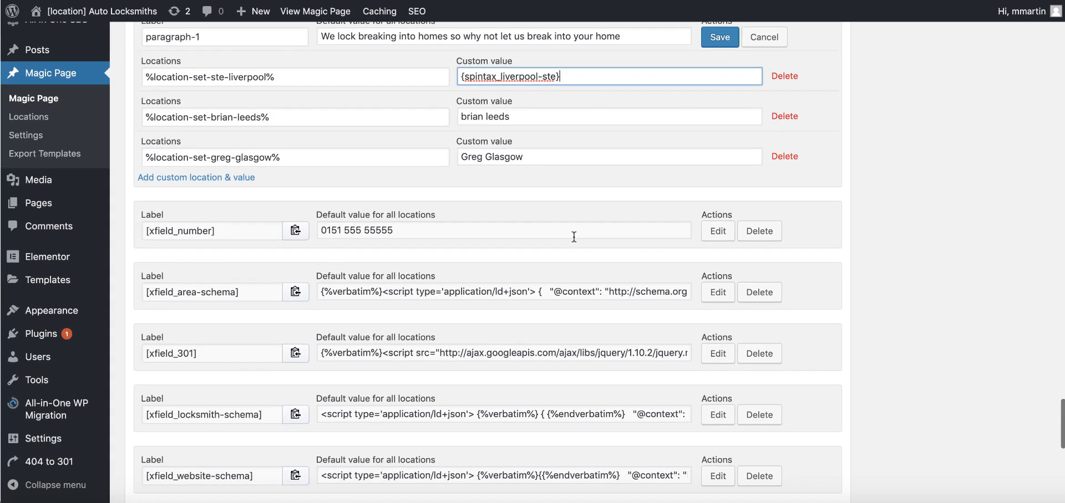
pyautogui.scroll(1, 574, 236)
pyautogui.click(736, 62)
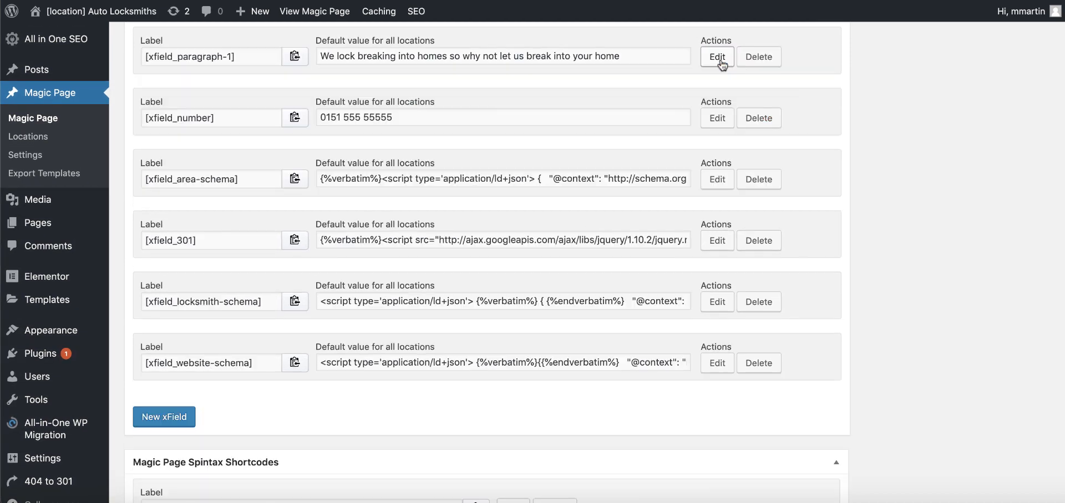
# - Review the options inside the {spintax_liverpool-ste} shortcode, then close it by saving
pyautogui.scroll(-4, 538, 253)
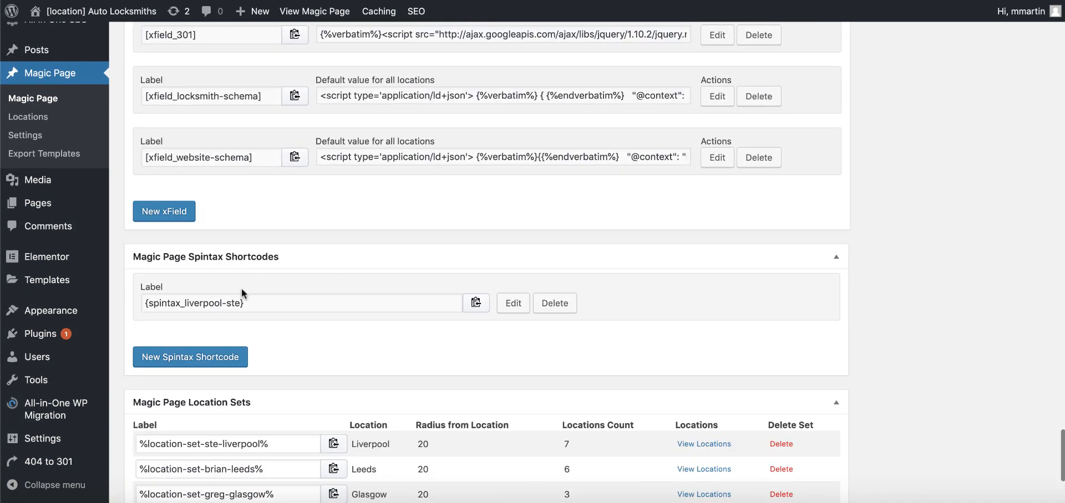
pyautogui.click(510, 305)
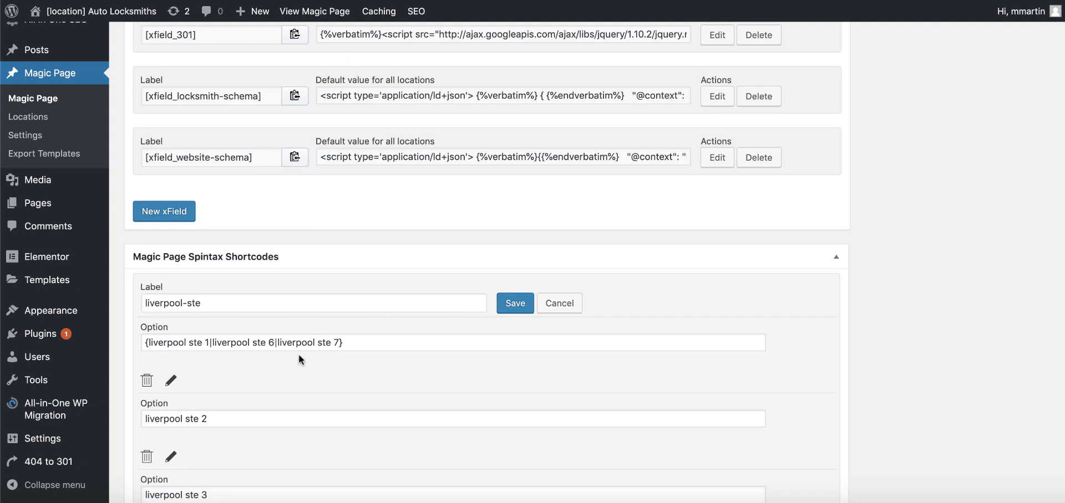
pyautogui.click(515, 304)
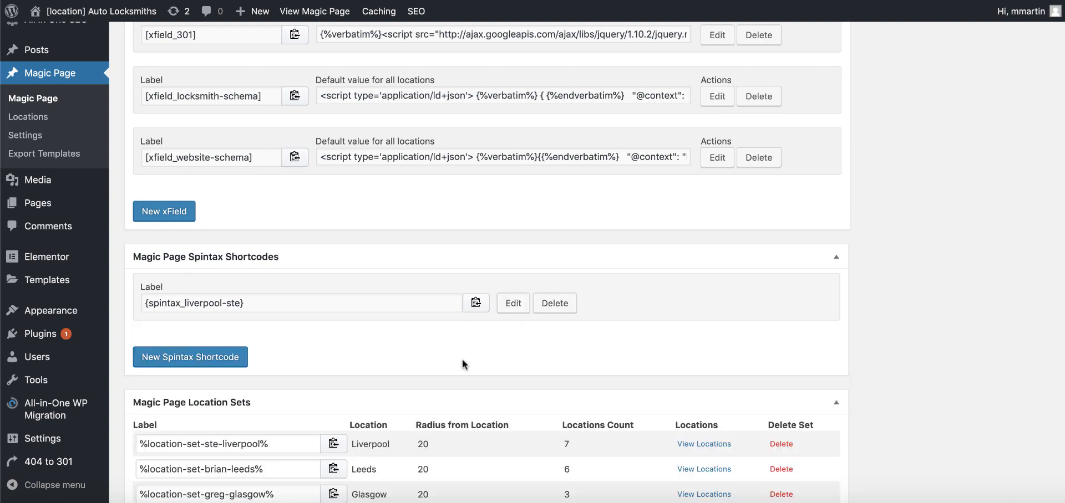
# - Update the published Car Locksmith [location] Magic Page
pyautogui.scroll(10, 817, 205)
pyautogui.scroll(15, 816, 202)
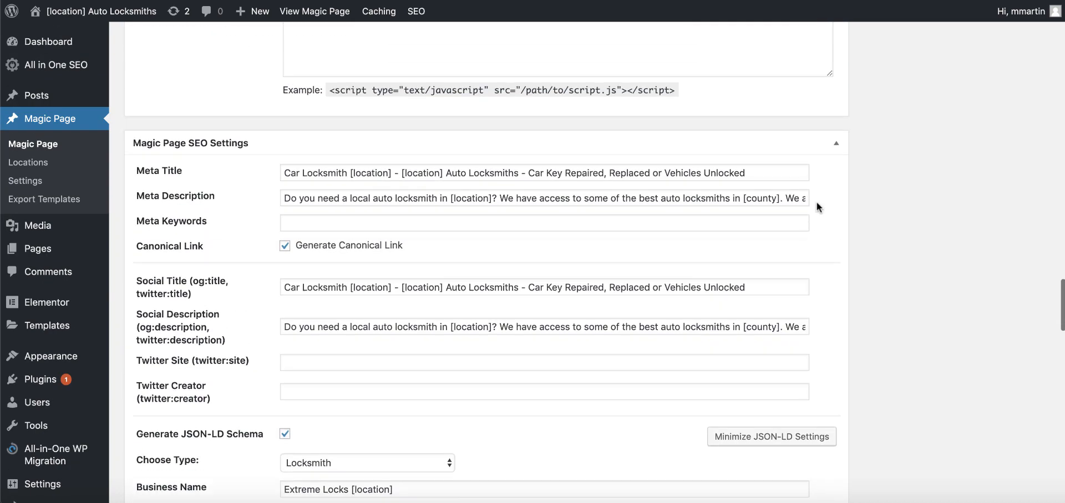
pyautogui.scroll(10, 926, 148)
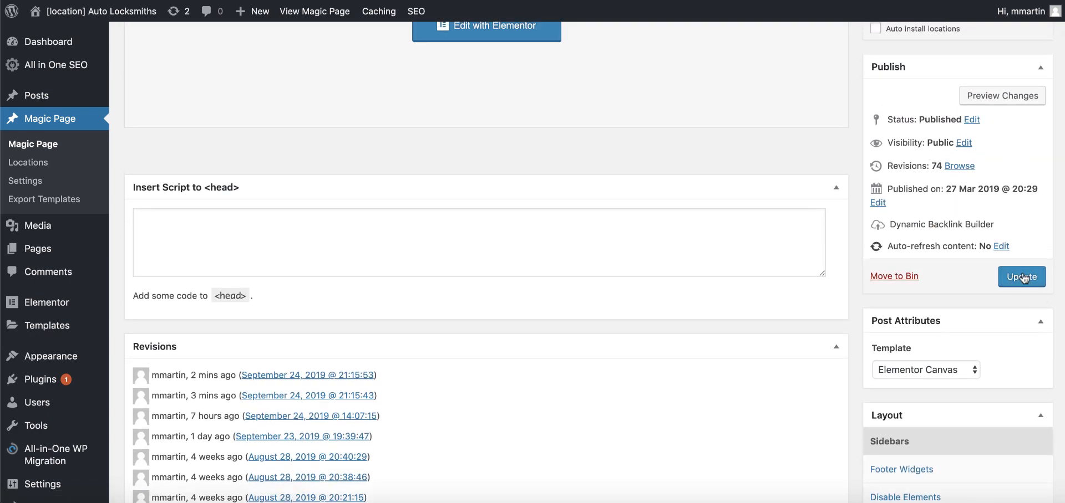
pyautogui.click(1023, 279)
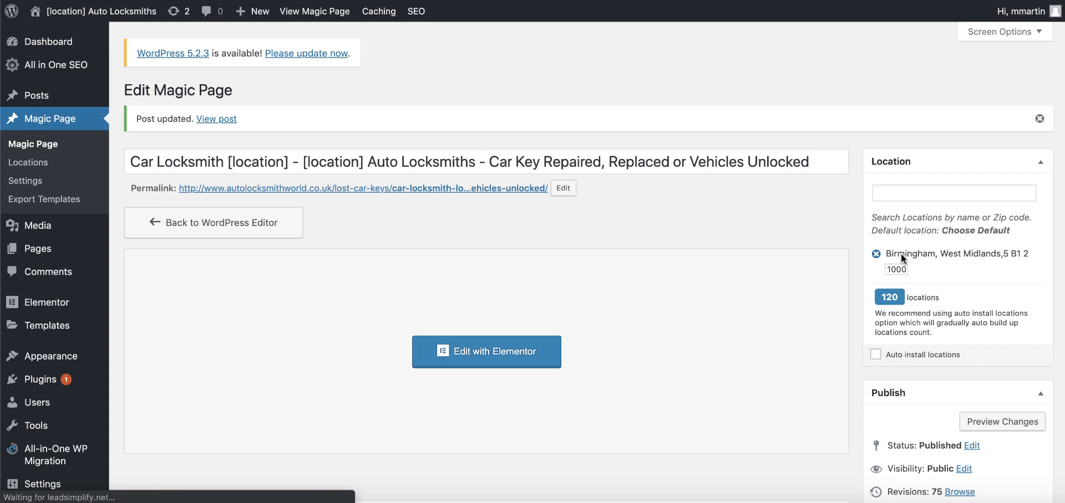
# - Reopen the liverpool-ste spintax shortcode for editing on the updated page and examine its four options
pyautogui.scroll(-15, 417, 300)
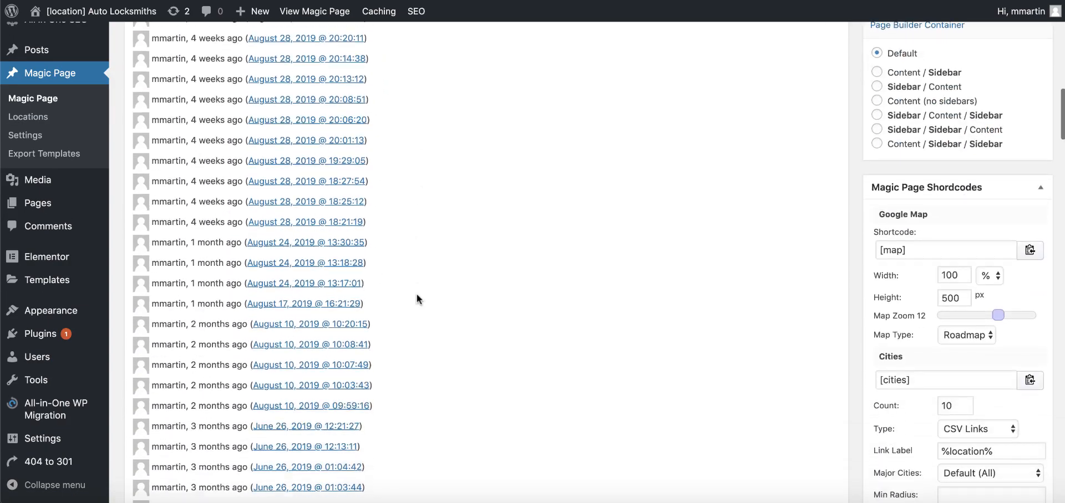
pyautogui.scroll(-15, 417, 299)
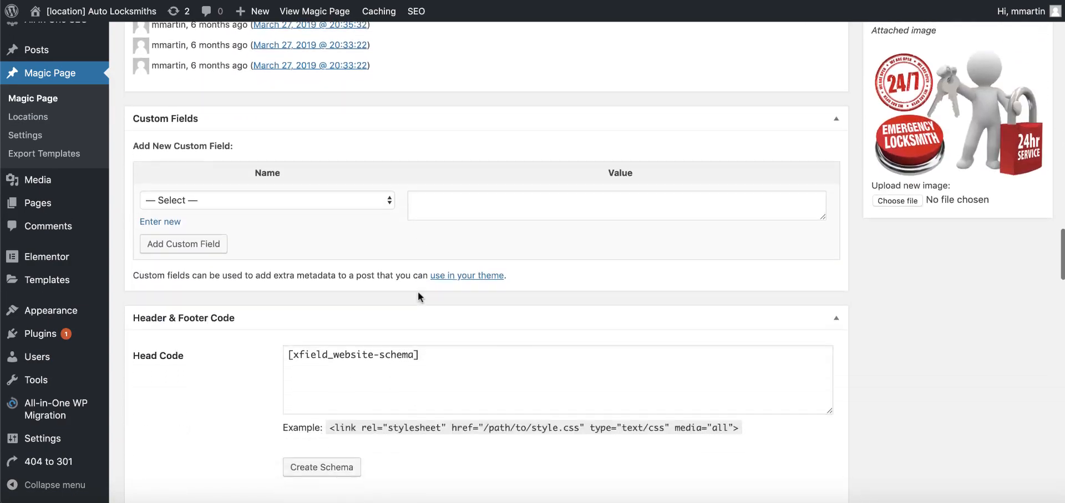
pyautogui.scroll(-15, 417, 298)
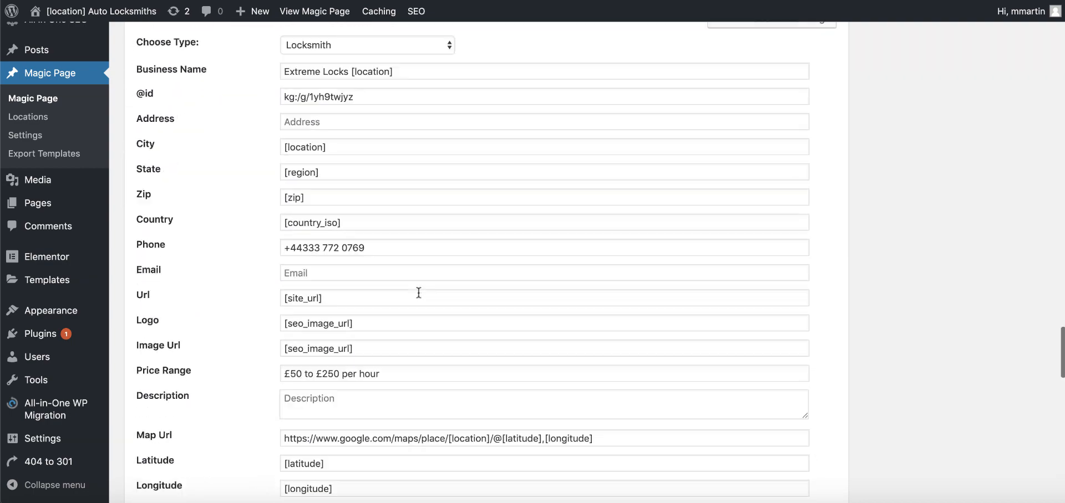
pyautogui.scroll(-15, 418, 293)
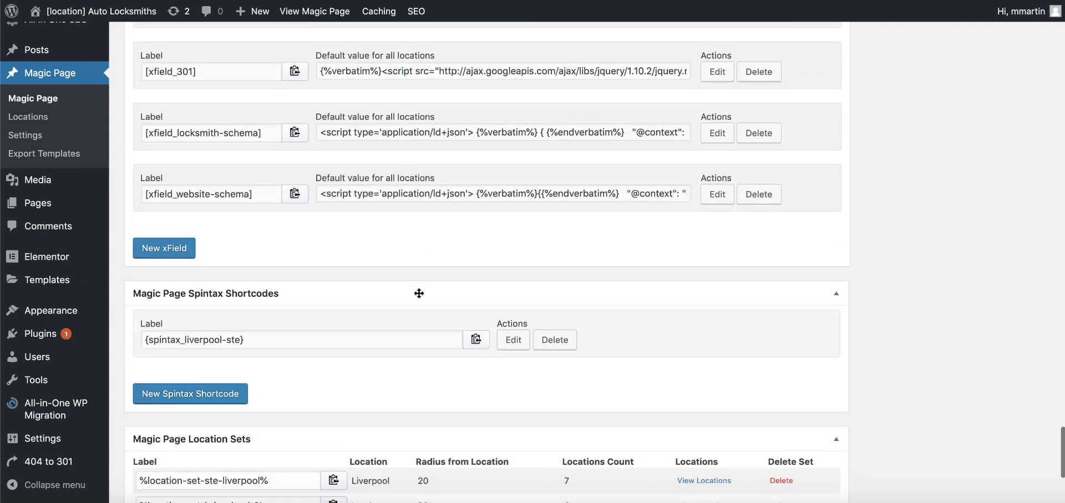
pyautogui.scroll(-2, 418, 293)
pyautogui.click(513, 271)
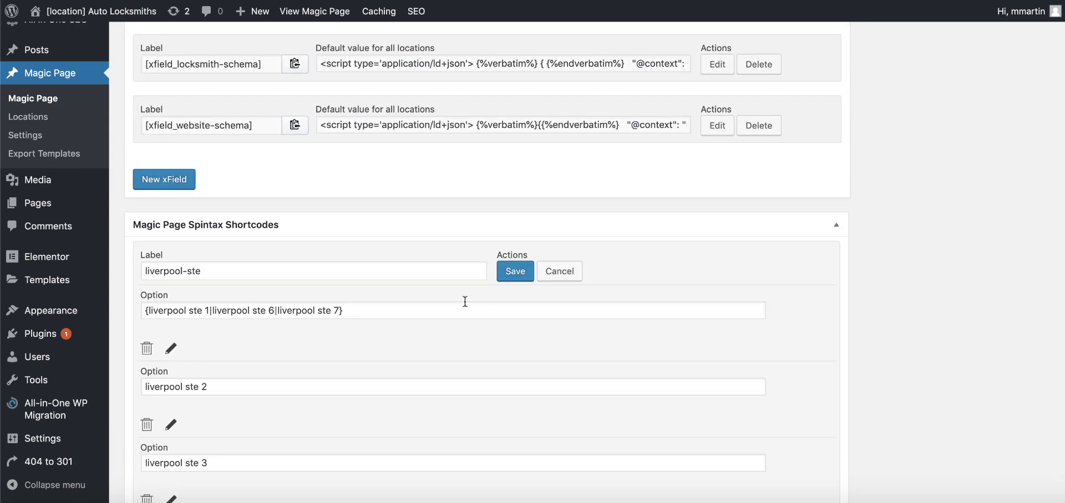
pyautogui.click(385, 312)
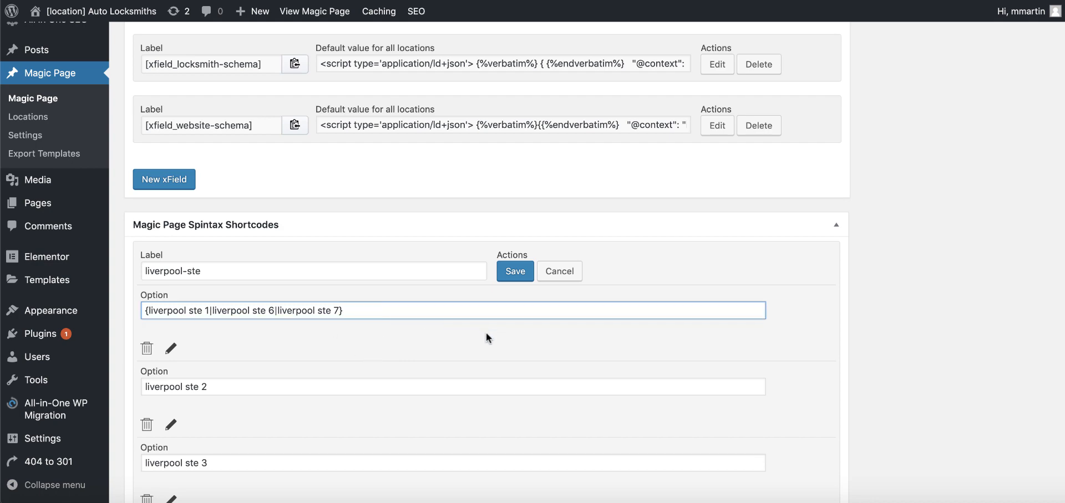
pyautogui.scroll(-4, 488, 338)
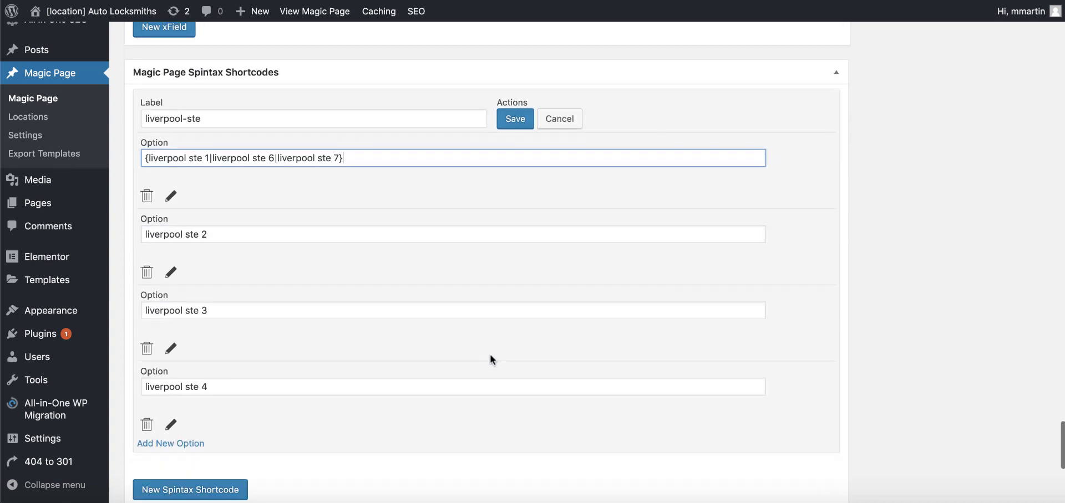
# - View the nested first option of liverpool-ste in the rich text editor, then save the spintax shortcode
pyautogui.click(172, 198)
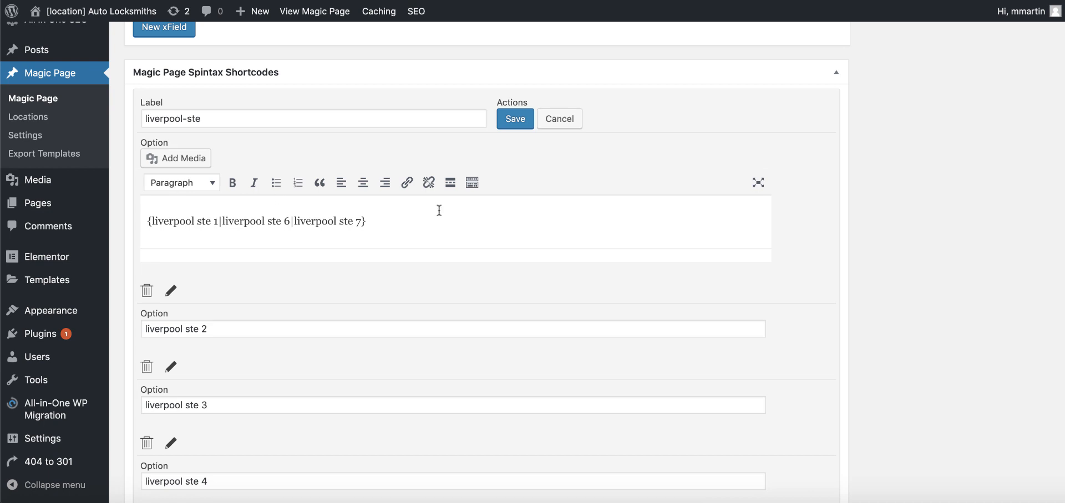
pyautogui.scroll(-1, 580, 214)
pyautogui.scroll(-1, 580, 214)
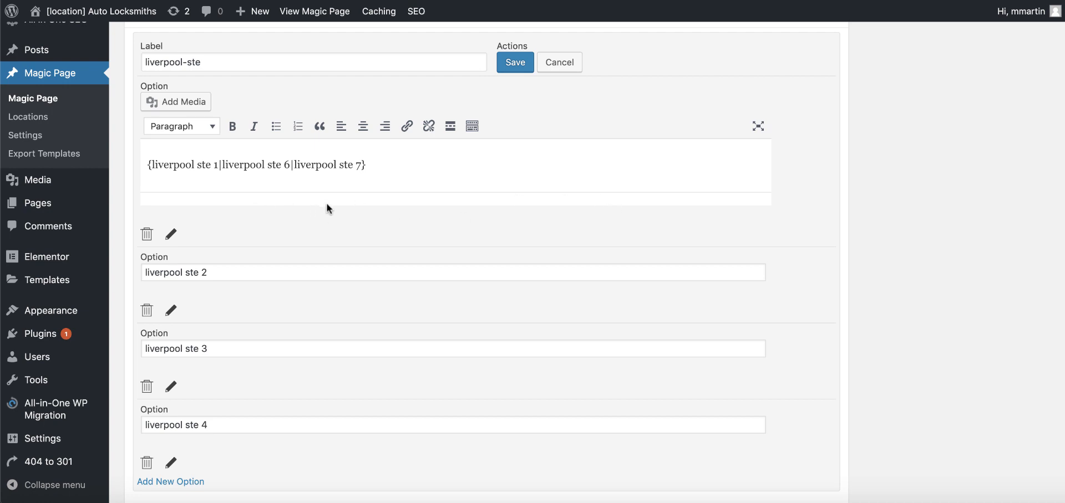
pyautogui.scroll(-2, 327, 331)
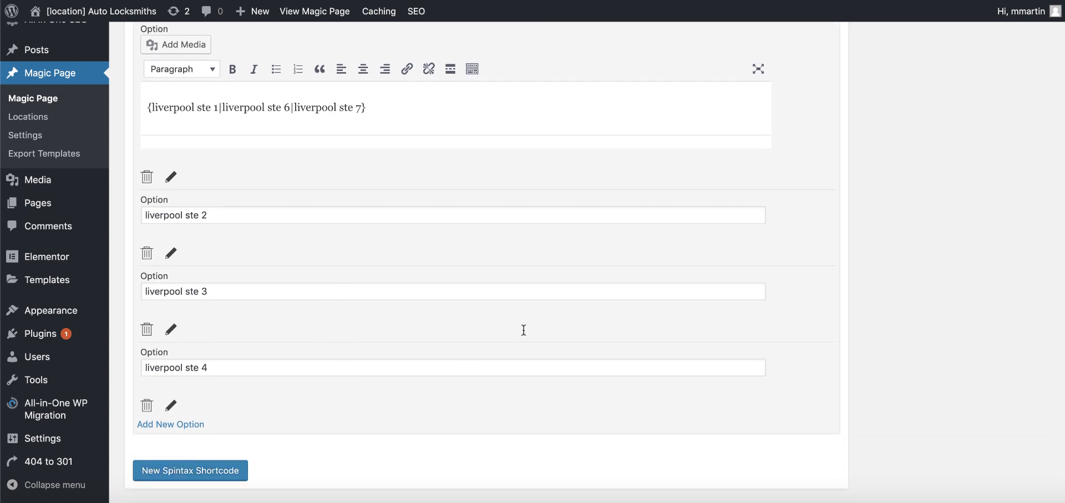
pyautogui.scroll(3, 524, 330)
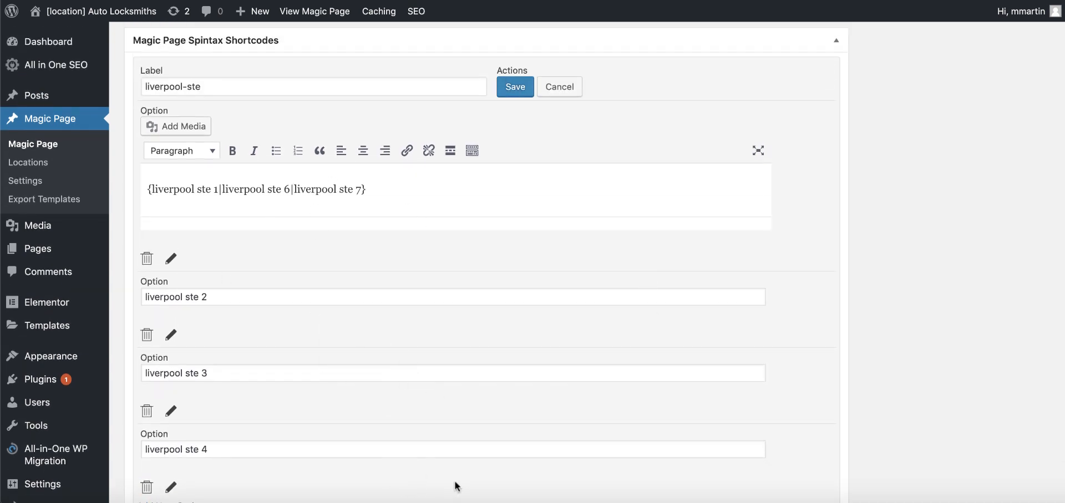
pyautogui.scroll(4, 276, 233)
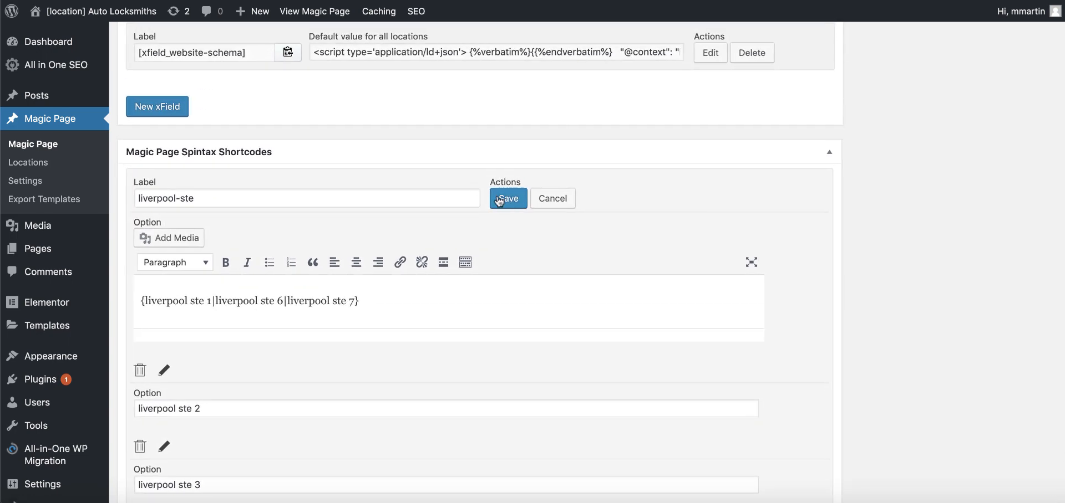
pyautogui.click(498, 199)
pyautogui.scroll(-1, 410, 313)
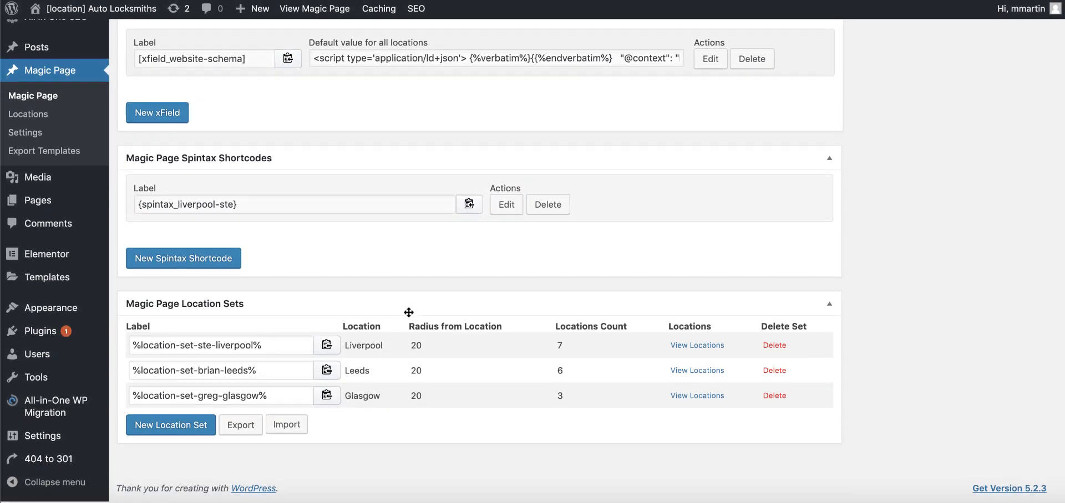
pyautogui.scroll(20, 409, 313)
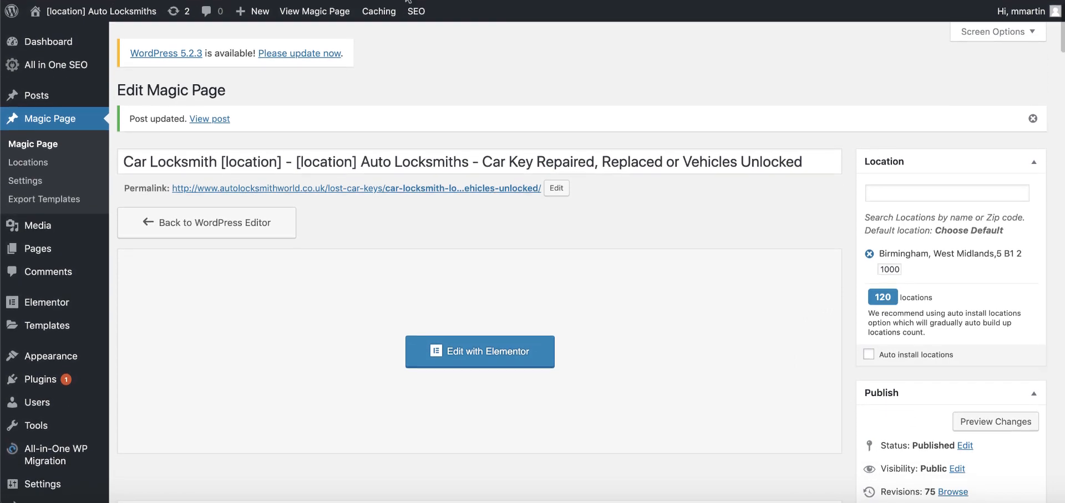
# - View the live Birmingham page and follow its nearby-area link to the Car Locksmith West Bromwich page
pyautogui.click(317, 11)
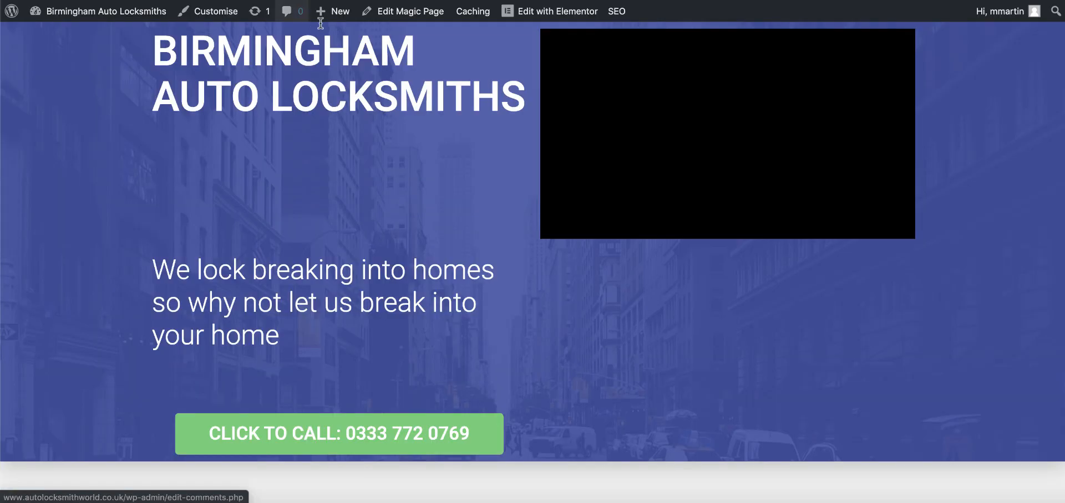
pyautogui.scroll(-10, 455, 163)
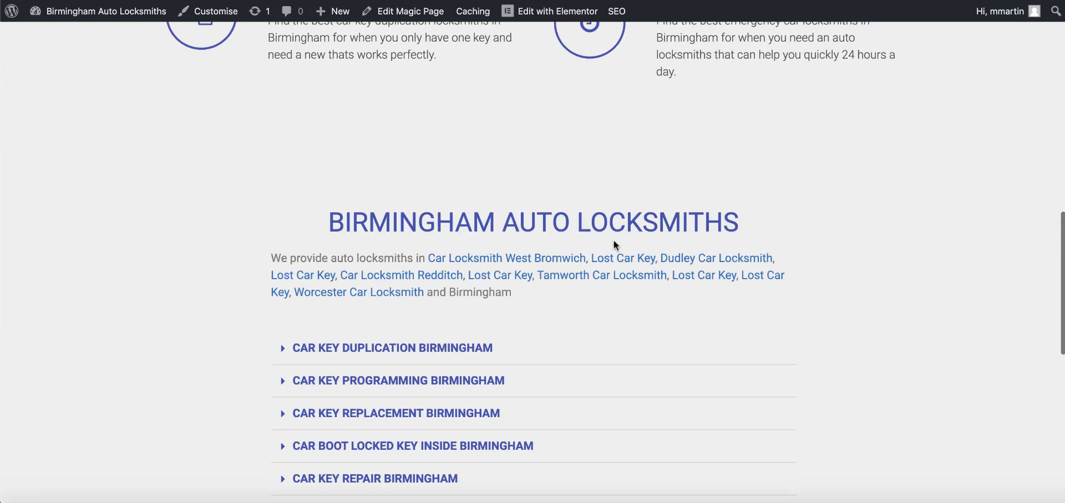
pyautogui.click(499, 259)
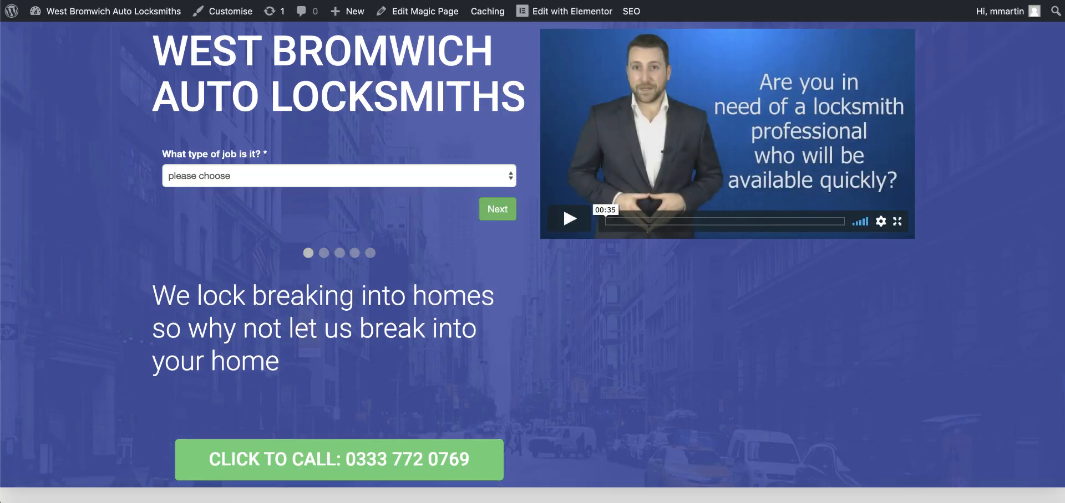
# - Load the Liverpool page by replacing the location part of the lost-car-keys address with liverpool
pyautogui.write('liverpoolh/')
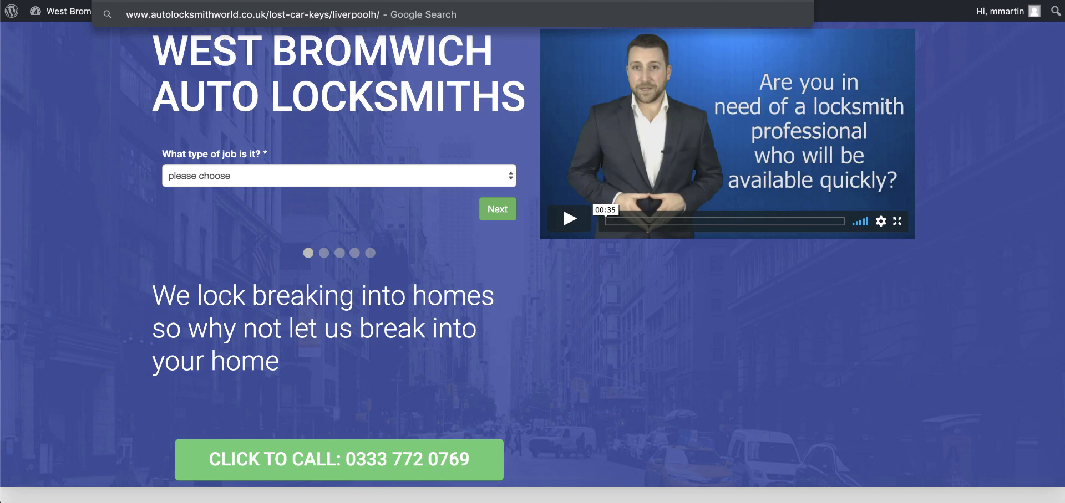
pyautogui.press('BackSpace')
pyautogui.press('Return')
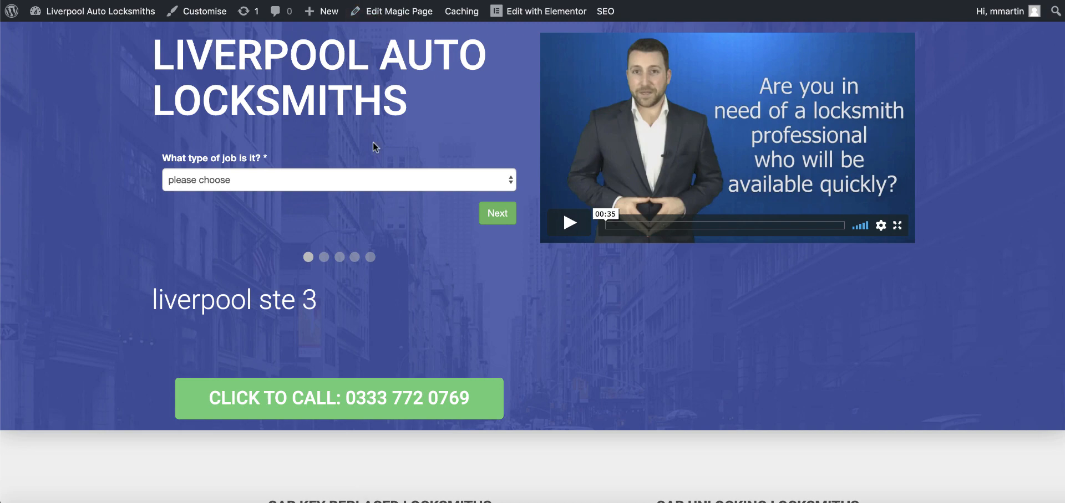
# - Follow the nearby-area links from the Liverpool page to Birkenhead and on to St Helens to compare their spintax paragraphs
pyautogui.scroll(-3, 401, 327)
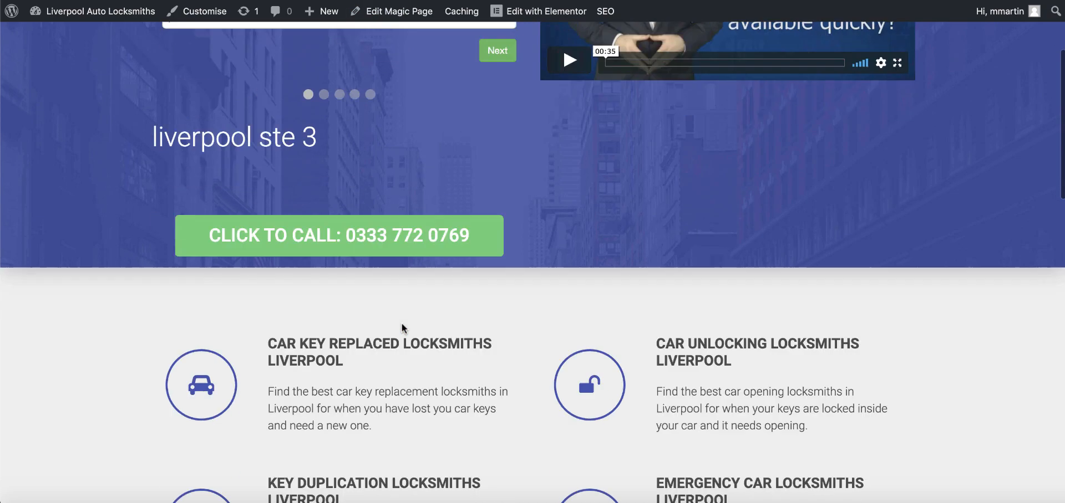
pyautogui.scroll(-10, 401, 329)
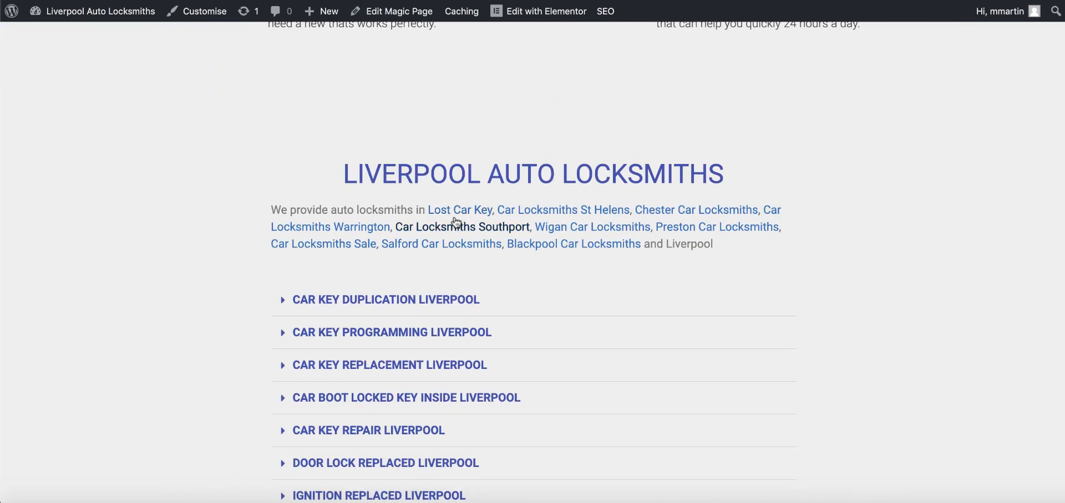
pyautogui.click(455, 211)
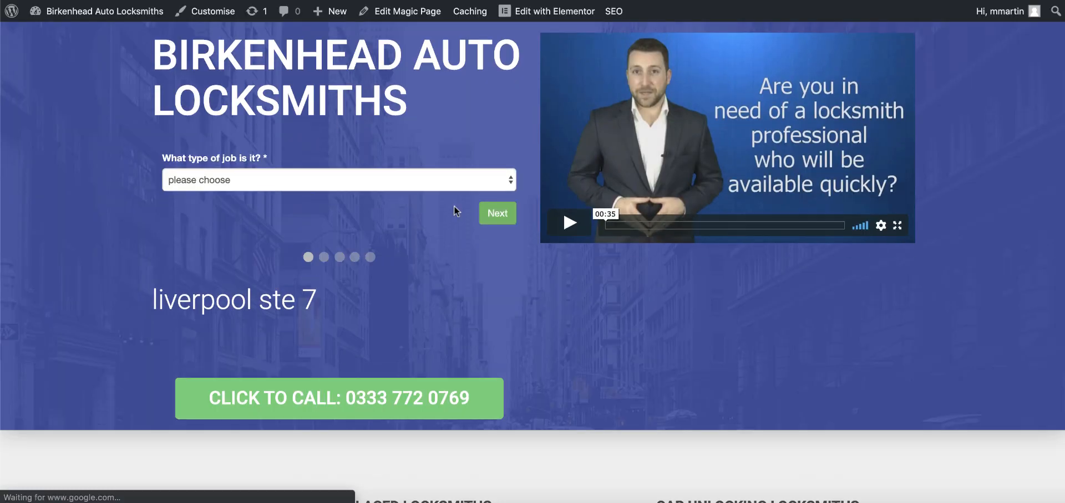
pyautogui.scroll(-12, 454, 211)
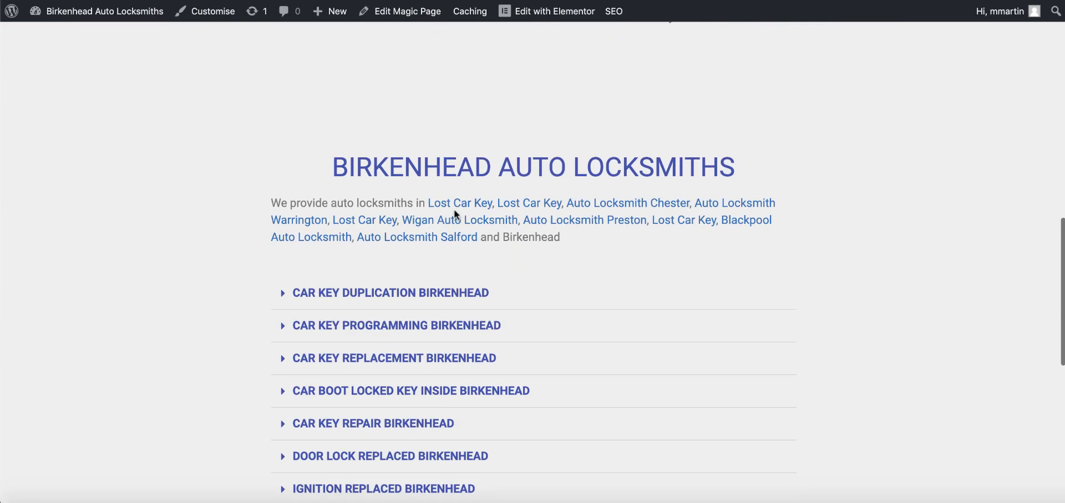
pyautogui.click(529, 204)
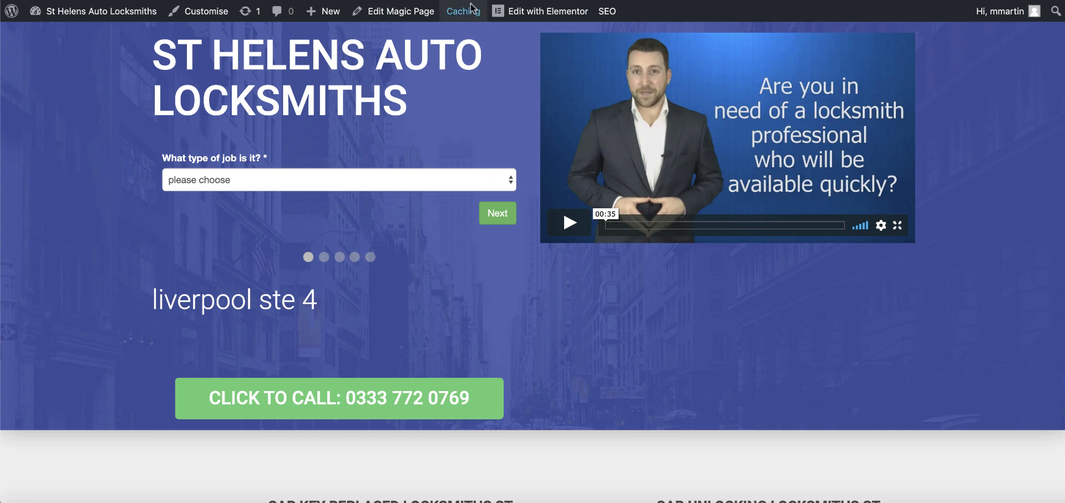
# - Enable auto-refresh content on the Magic Page with a 90-day interval, 75% page coverage and 80% of locations, and update the page
pyautogui.click(401, 12)
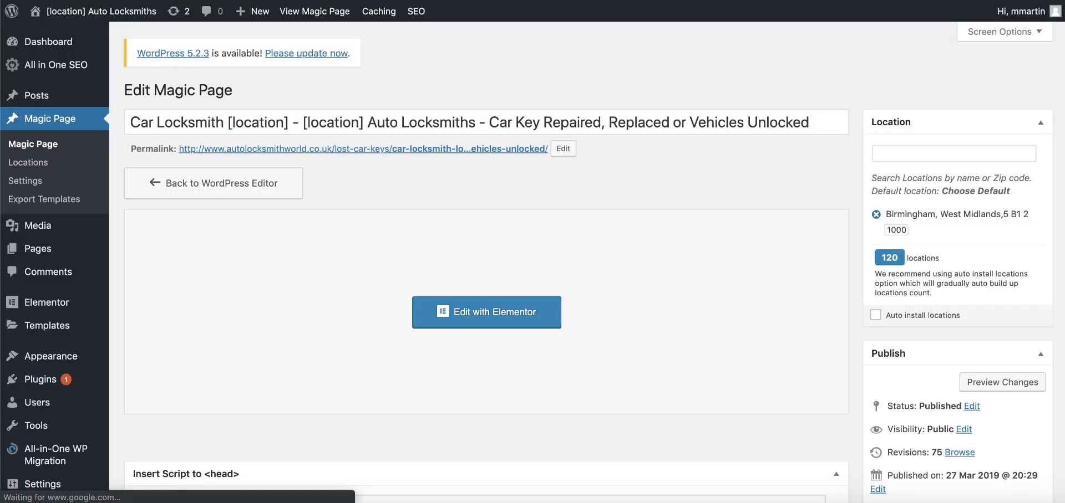
pyautogui.scroll(-5, 993, 331)
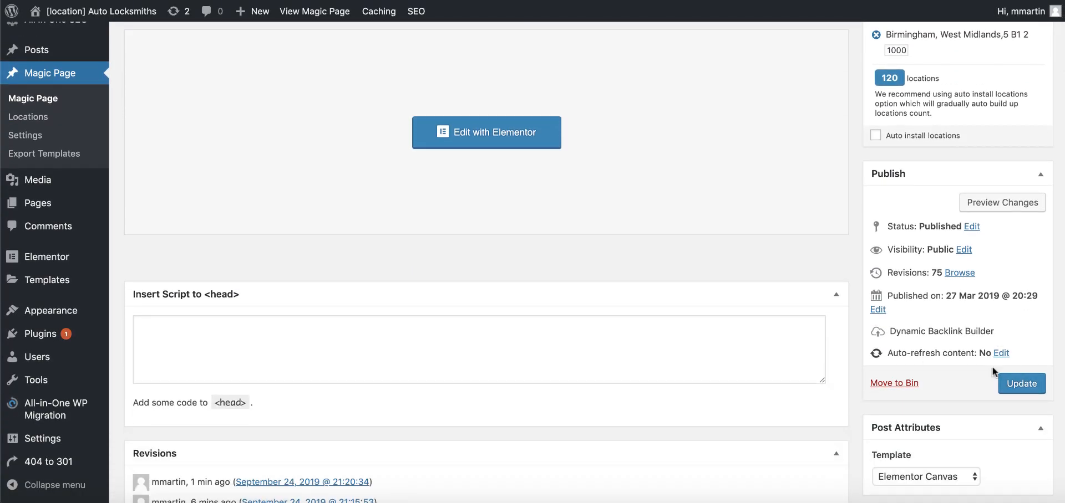
pyautogui.click(1001, 354)
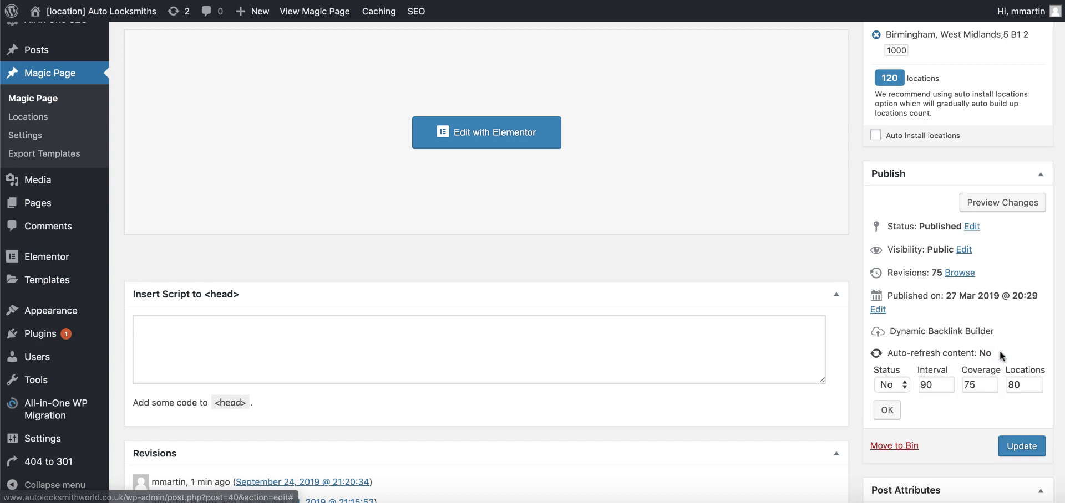
pyautogui.scroll(-3, 990, 348)
pyautogui.click(901, 279)
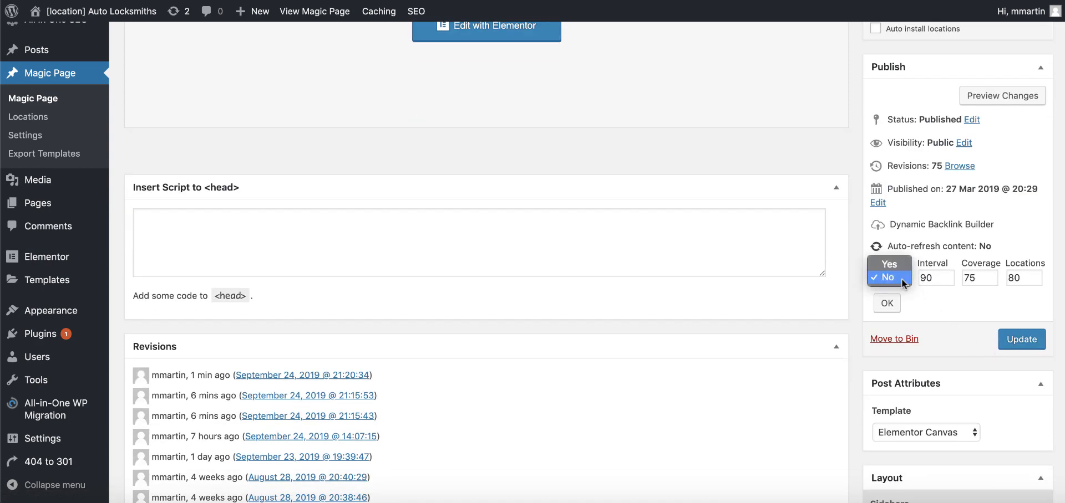
pyautogui.click(883, 264)
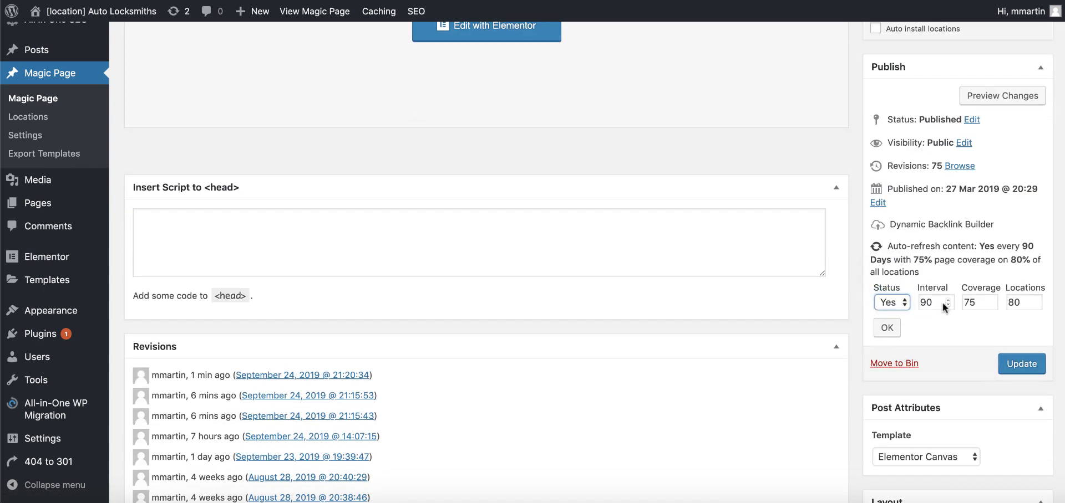
pyautogui.click(887, 328)
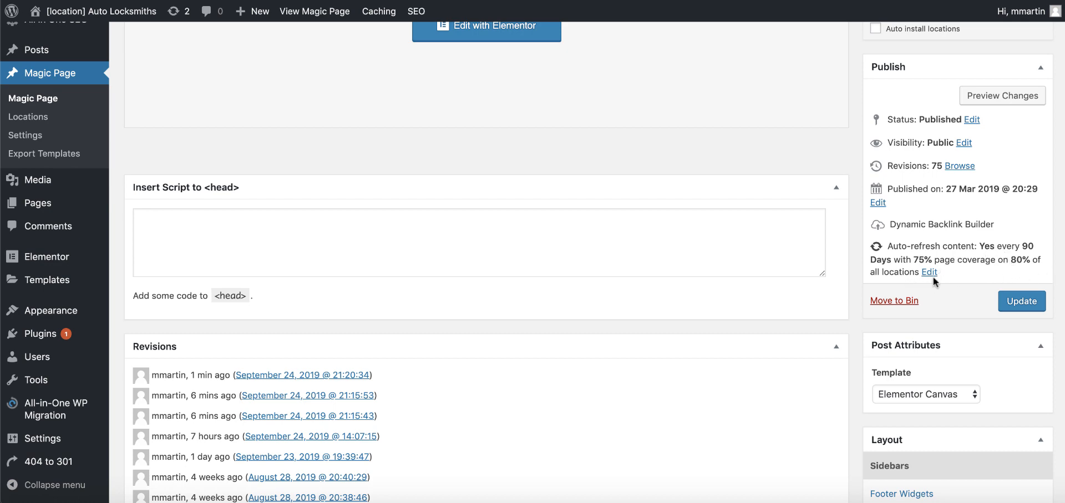
pyautogui.click(1017, 296)
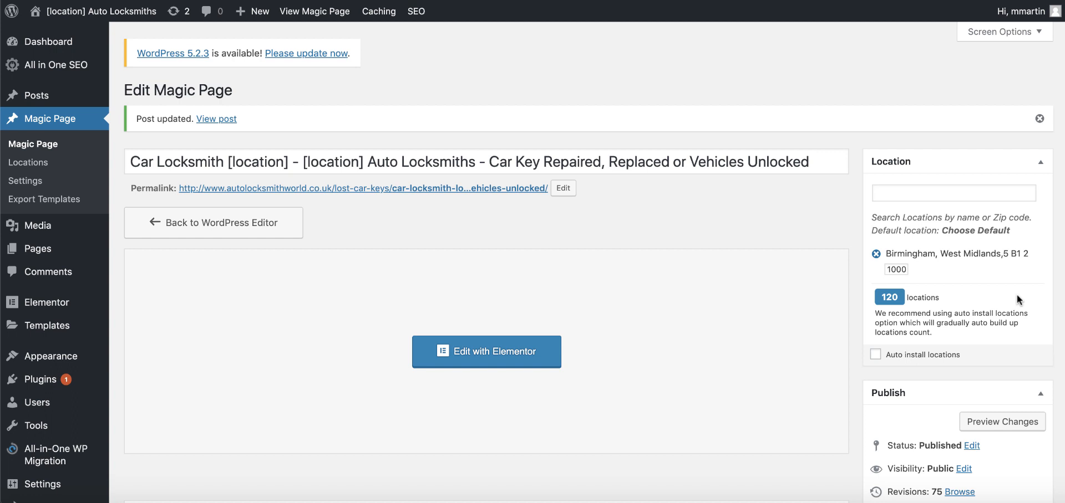
pyautogui.scroll(-4, 958, 368)
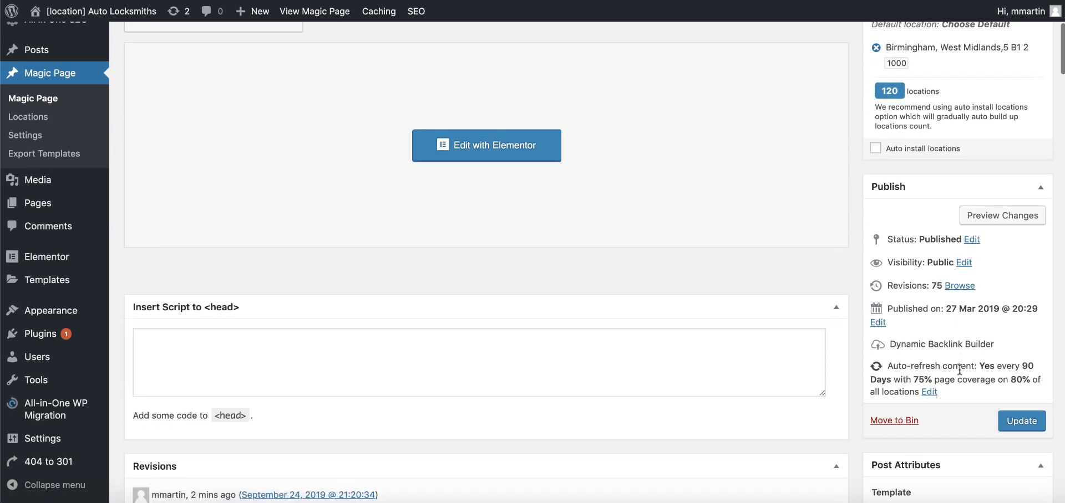